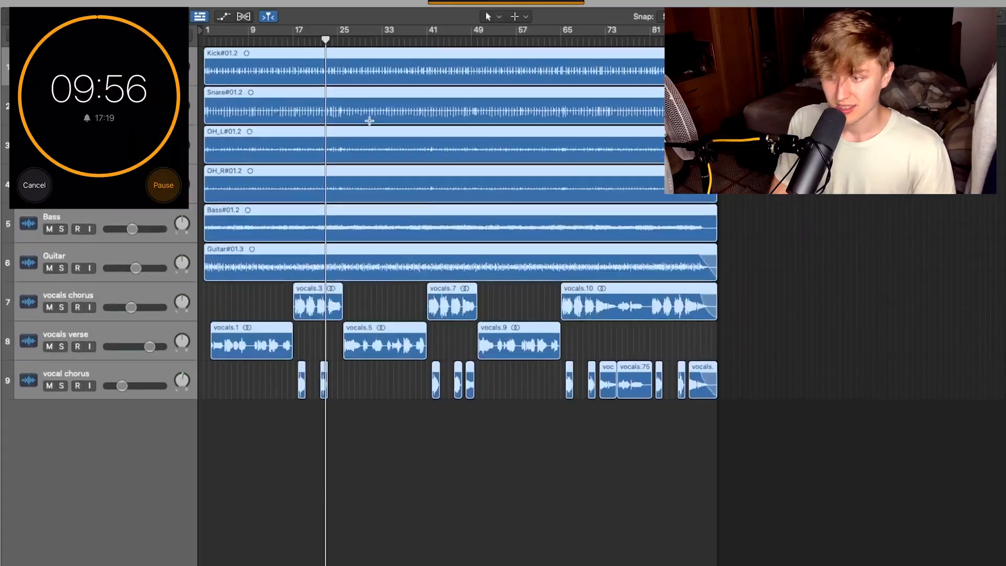
Group the Kick, Snare, OH_L and OH_R tracks into a summing track stack named DRUMS.
scroll(369, 121, up, 5)
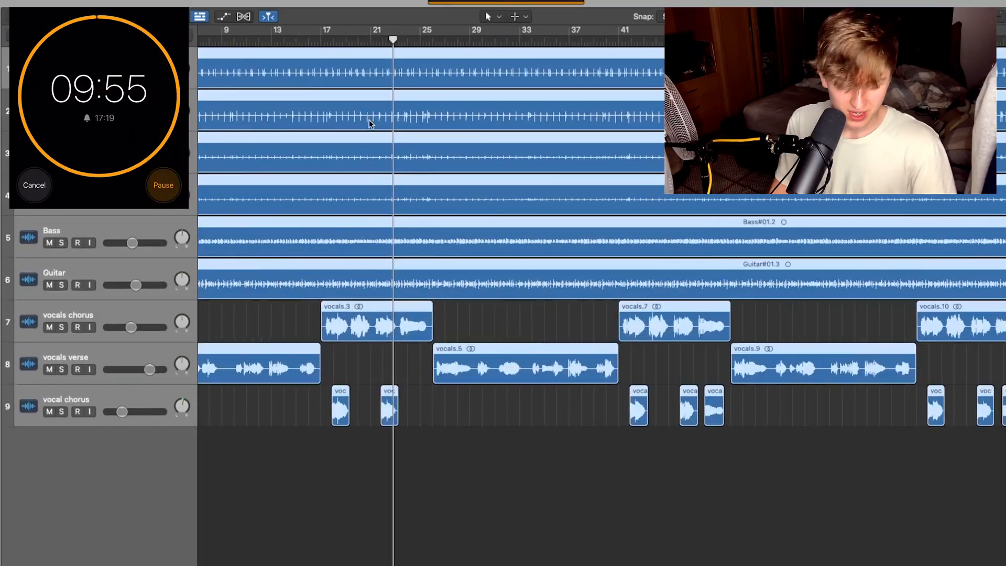
scroll(369, 119, down, 4)
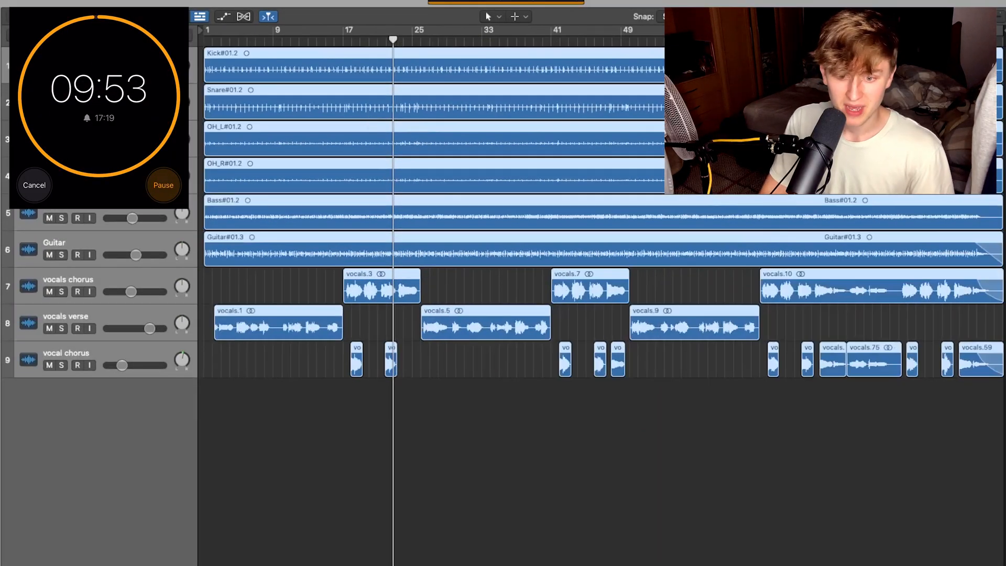
click(211, 285)
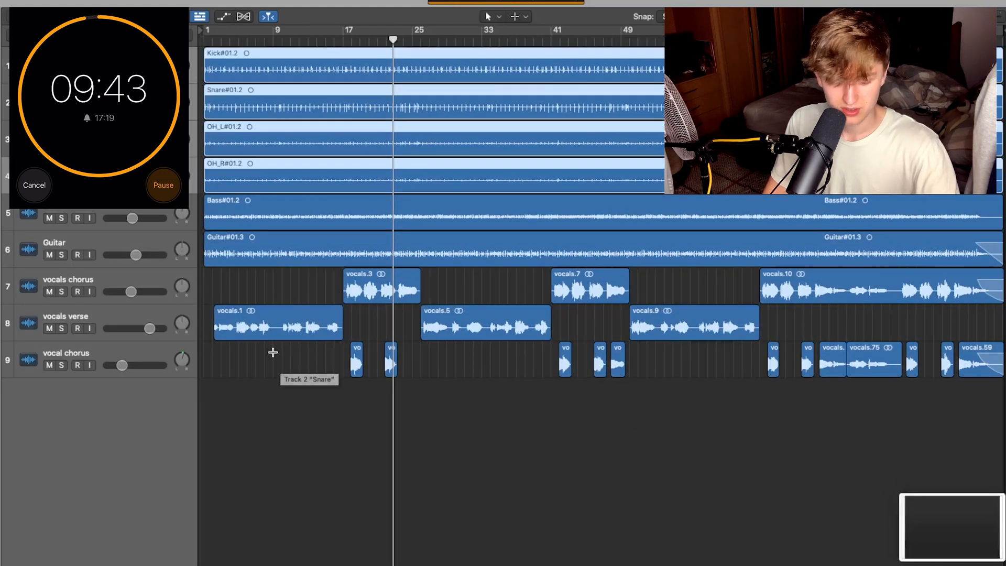
key(super+shift+d)
click(602, 61)
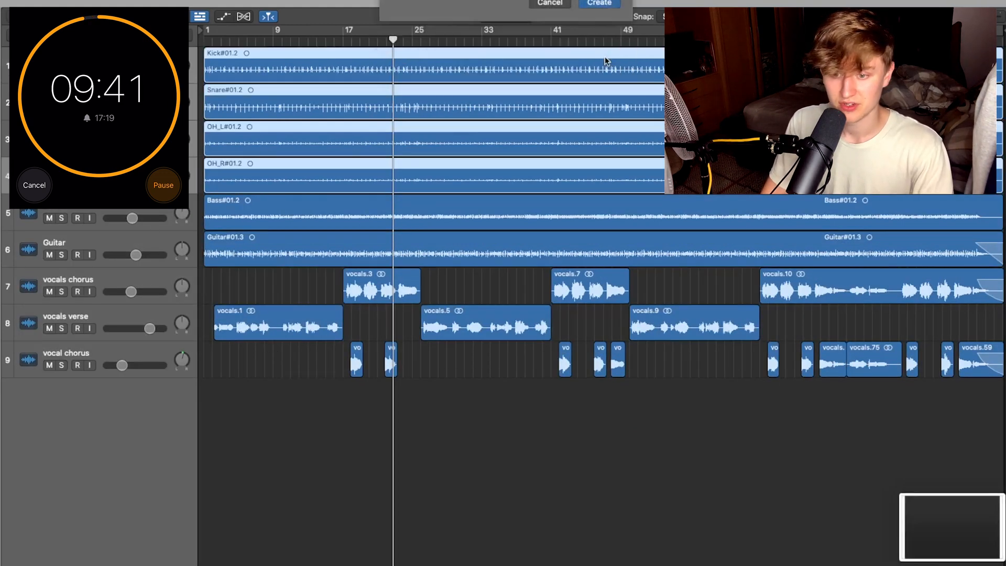
click(558, 386)
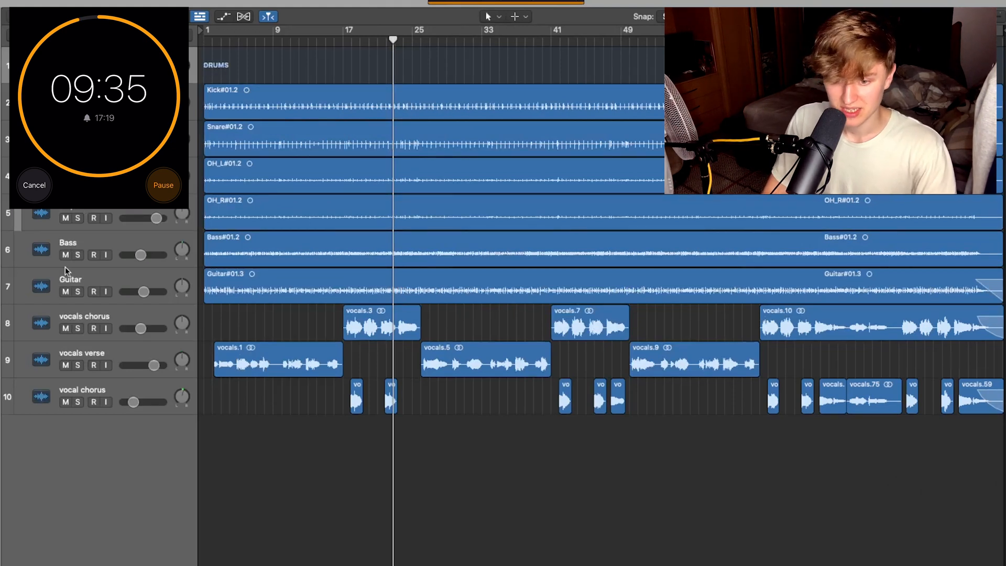
Group the vocals chorus, vocals verse and vocal chorus tracks into a summing stack named vocals.
click(145, 320)
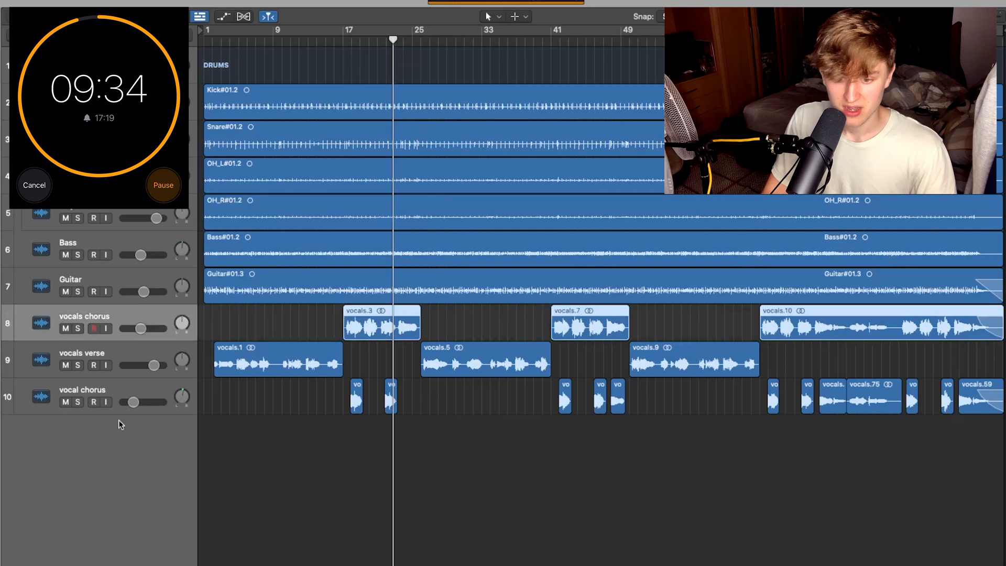
shift+click(133, 391)
key(super+shift+d)
key(Return)
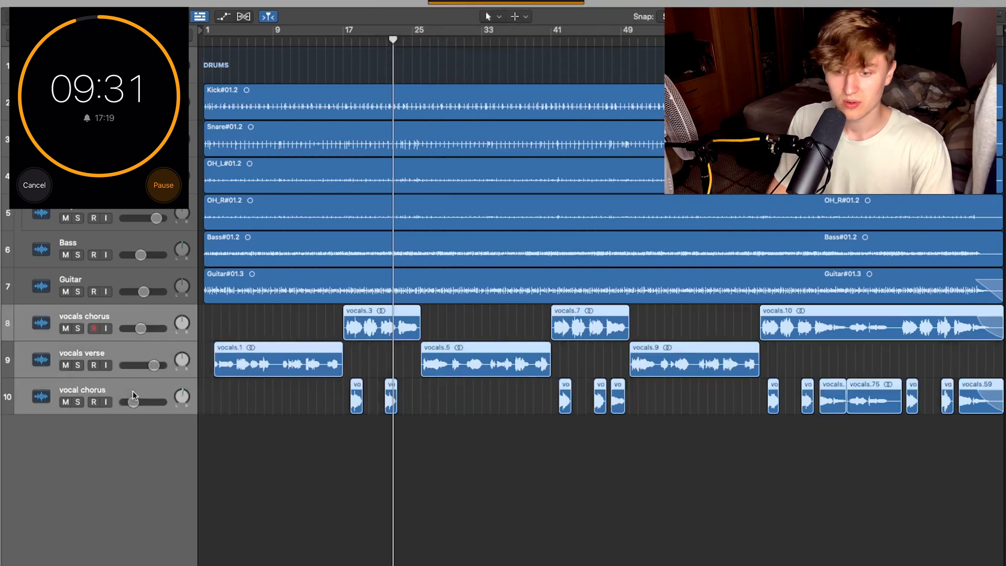
double_click(74, 315)
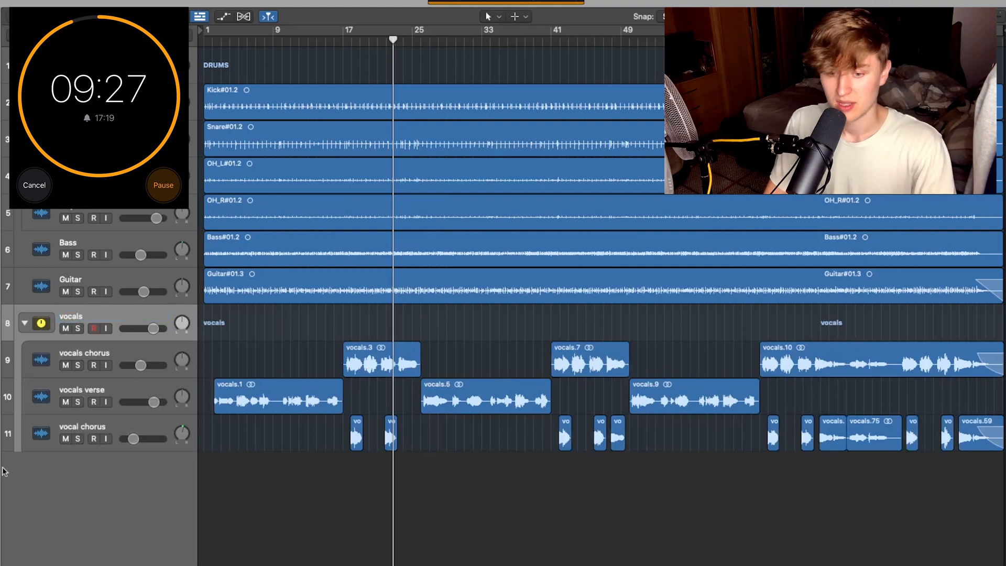
Solo the Kick track, play it from the start of the song and show the mixer.
click(115, 97)
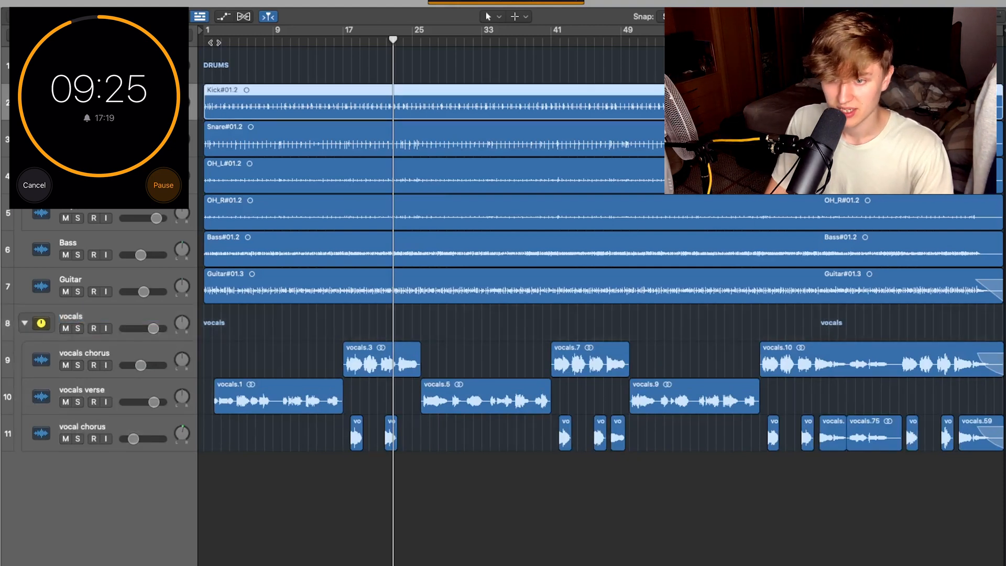
key(Return)
key(ctrl+s)
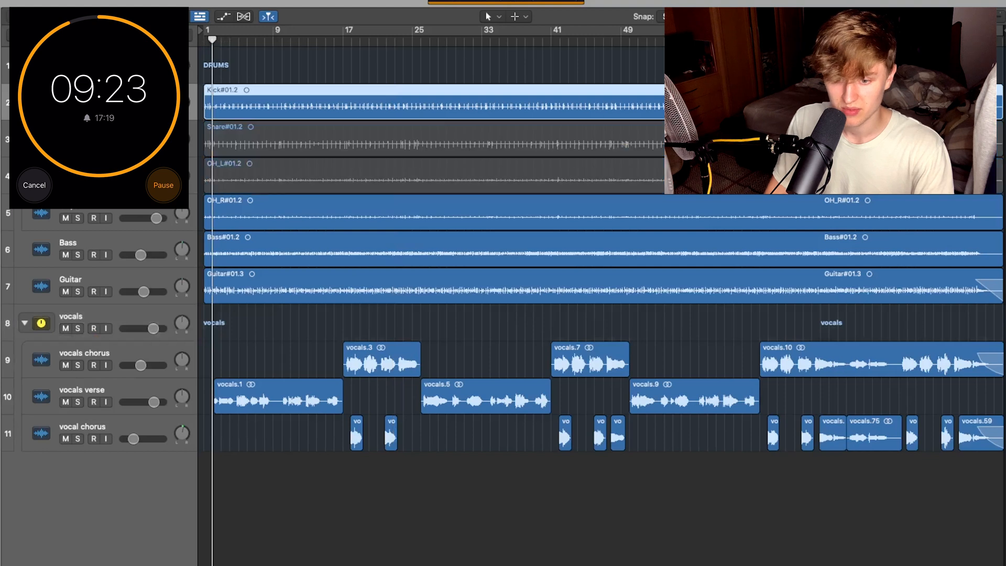
key(space)
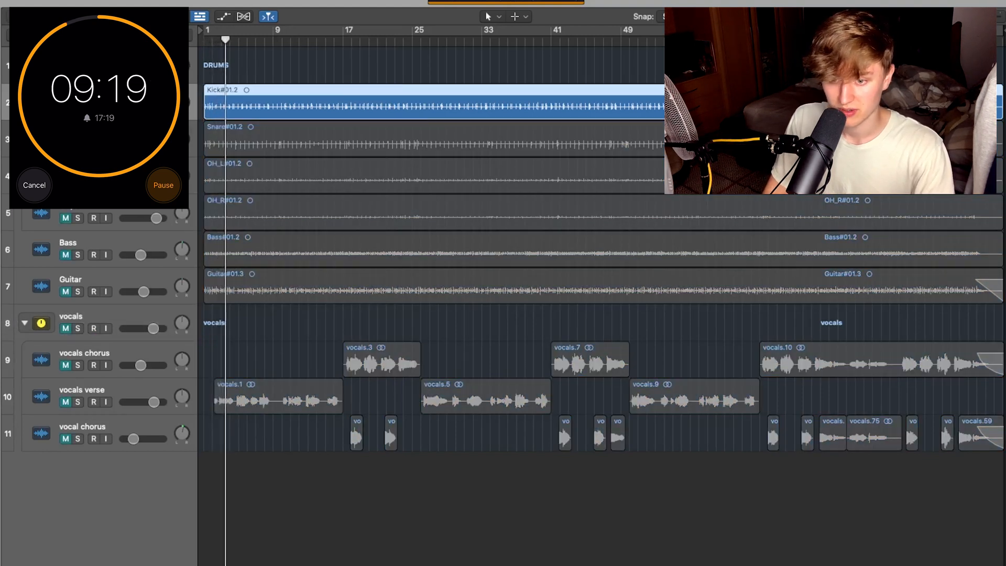
key(x)
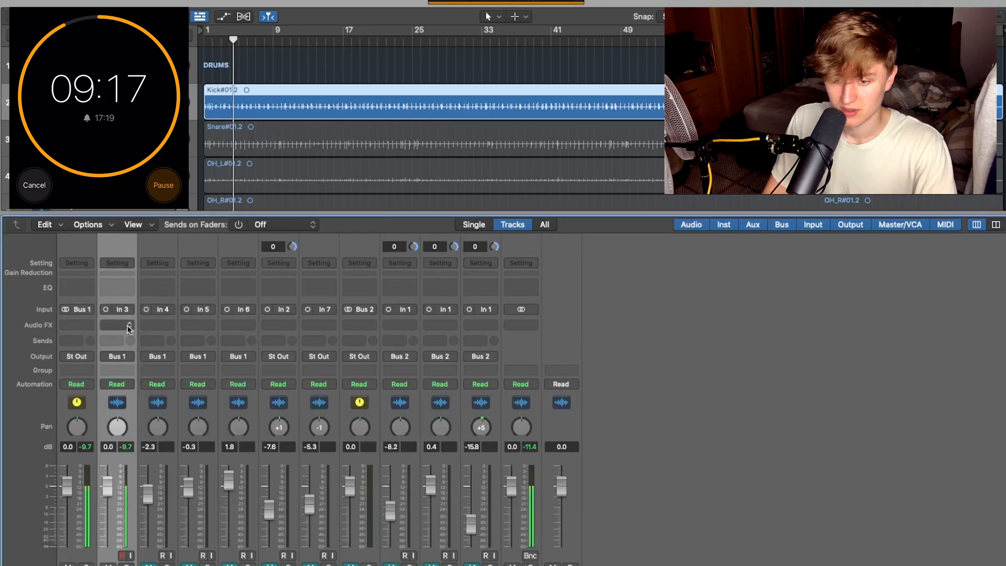
Add a Channel EQ to the Kick with a 12 dB/Oct low cut at 30.4 Hz and Q 0.79.
click(121, 290)
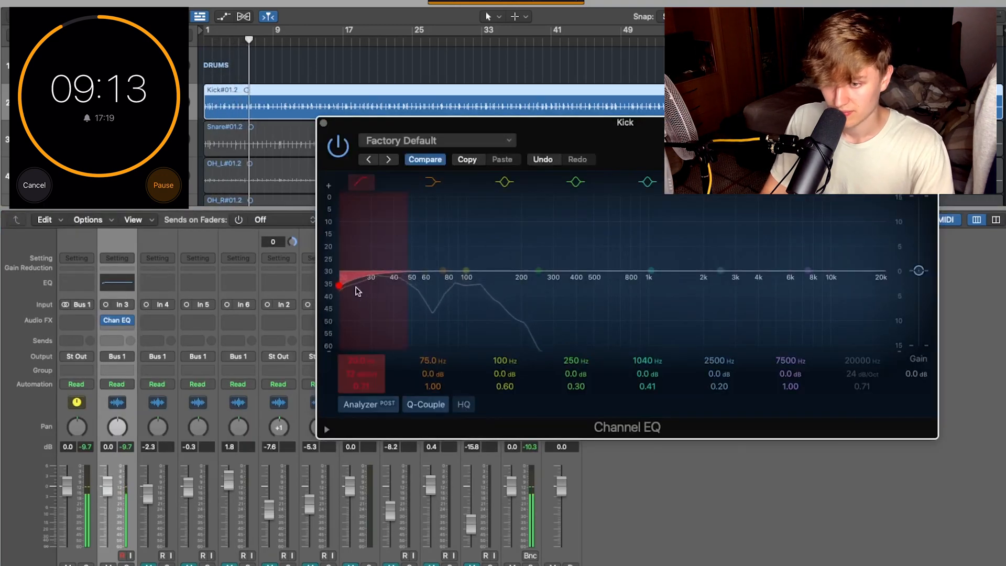
drag(356, 287, 383, 285)
drag(363, 385, 364, 378)
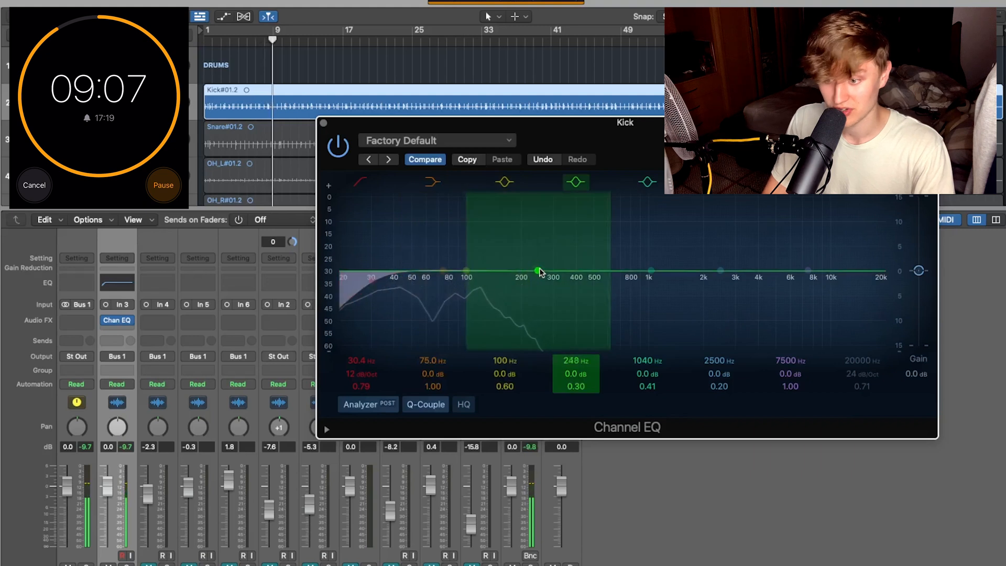
Boost the Kick EQ by 3.1 dB at 195 Hz with Q 1.70 and by 3.8 dB at 97.5 Hz with Q 1.80.
drag(539, 270, 499, 256)
drag(580, 386, 580, 364)
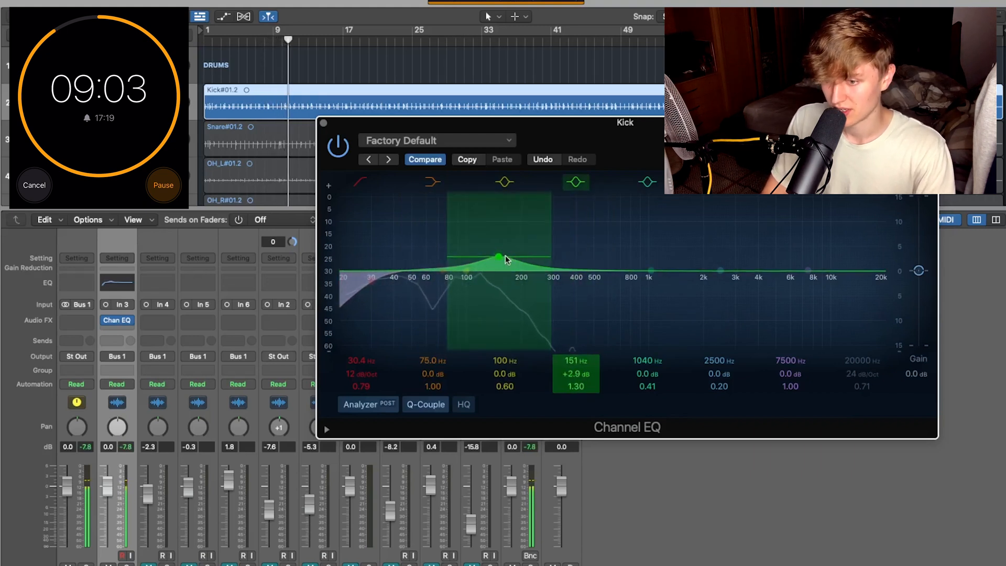
drag(506, 259, 520, 258)
drag(578, 387, 577, 362)
drag(467, 271, 465, 253)
drag(502, 388, 502, 386)
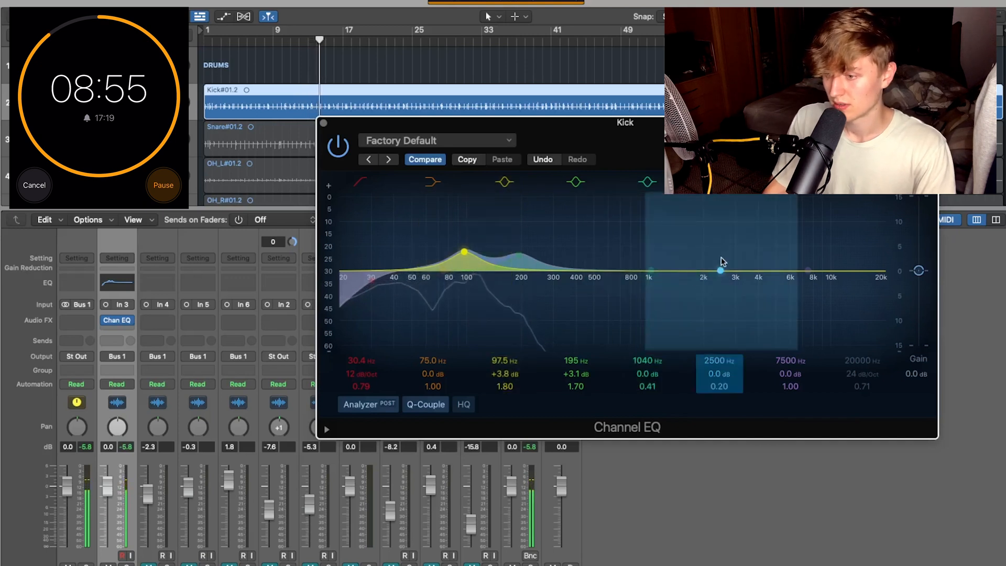
Boost the Kick EQ by 3.3 dB at 2620 Hz with Q 0.39 and add a 24 dB/Oct high cut at 10200 Hz.
drag(713, 273, 722, 254)
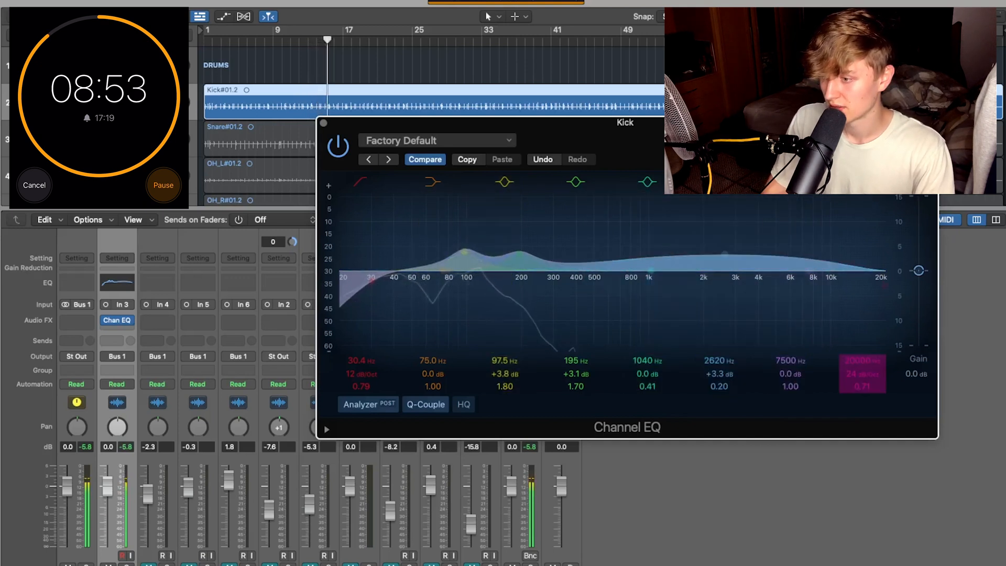
drag(881, 278, 833, 273)
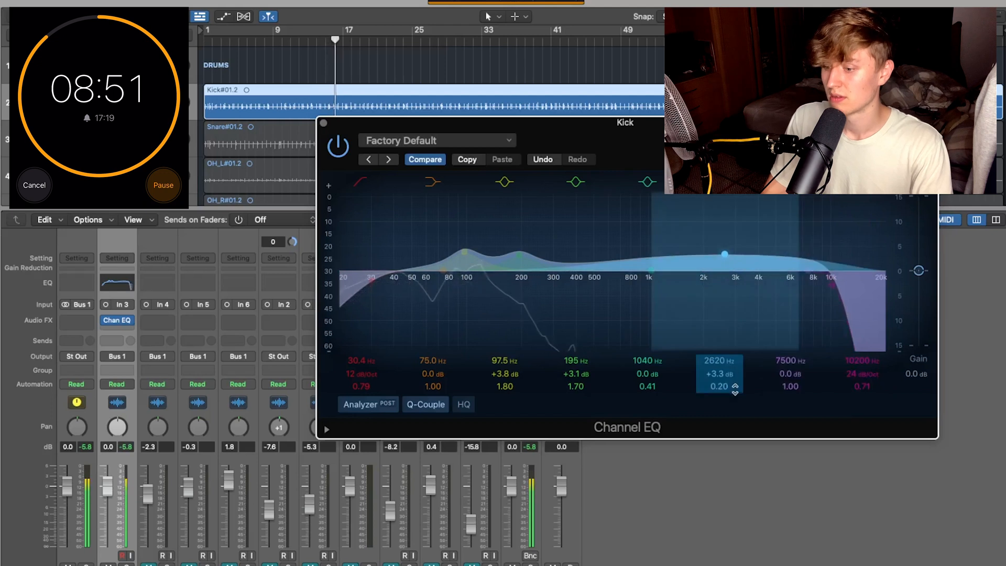
drag(719, 386, 720, 378)
Cut the Kick EQ by 6.0 dB at 426 Hz with Q 1.40, then close the EQ.
drag(649, 273, 603, 248)
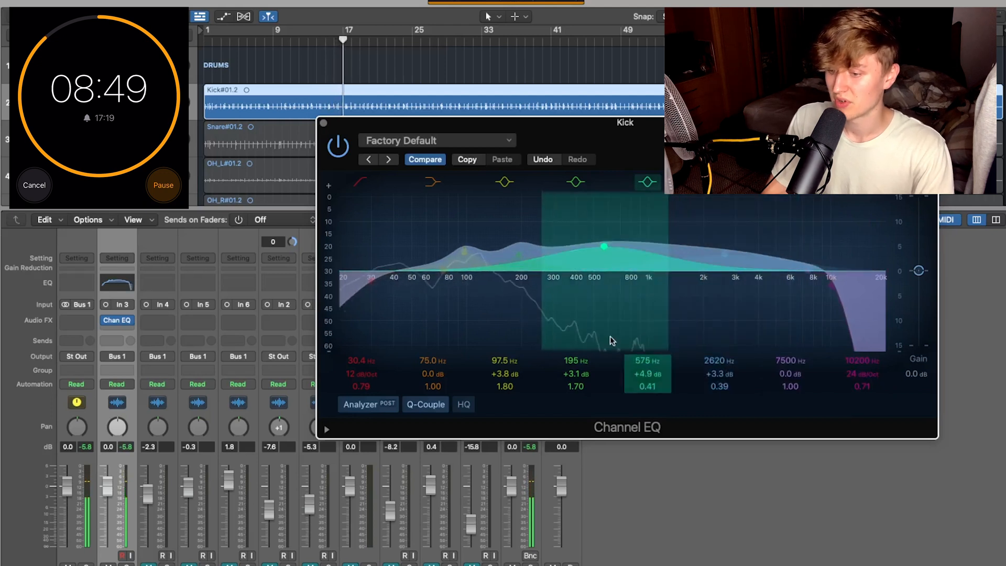
drag(656, 376, 656, 351)
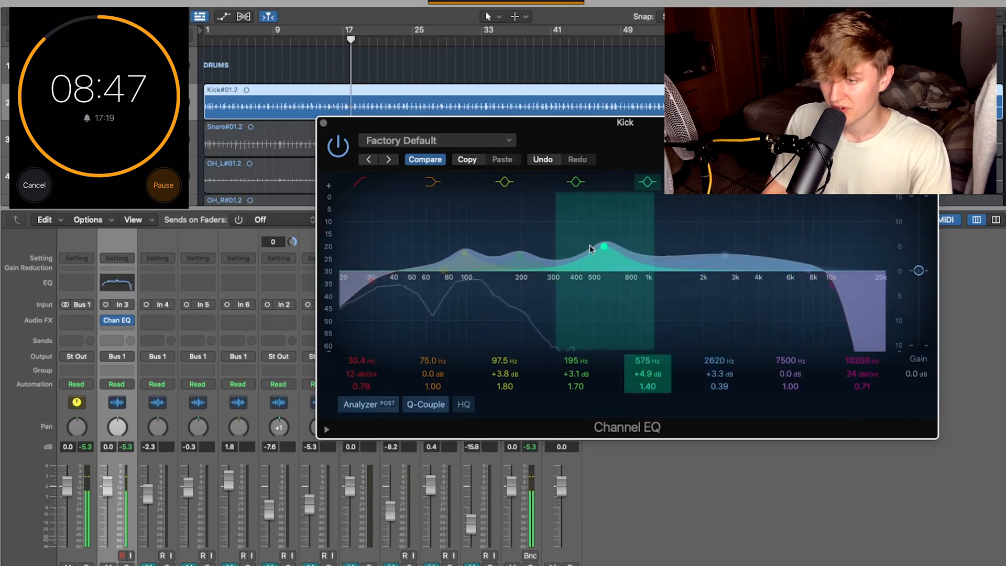
drag(604, 250, 580, 314)
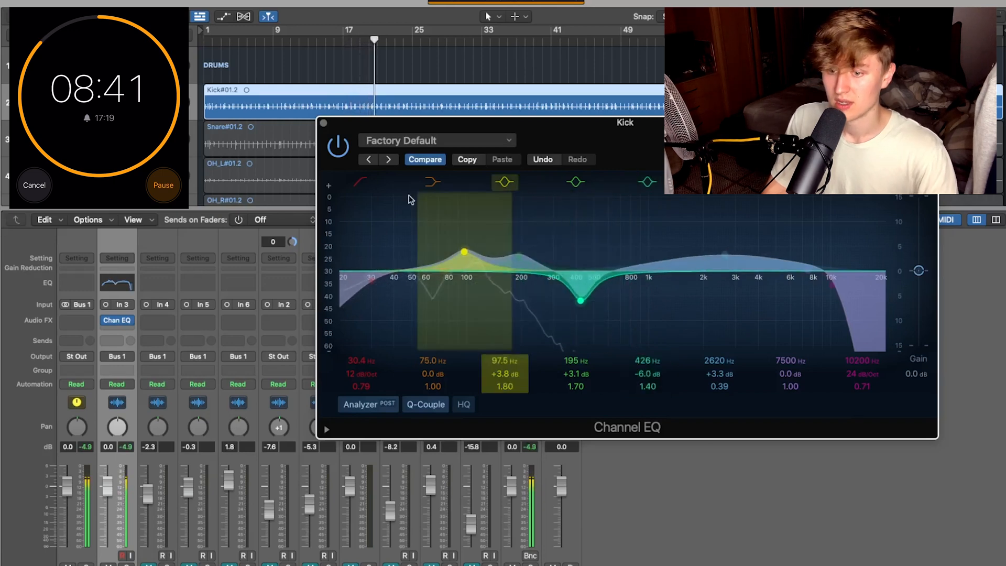
click(323, 123)
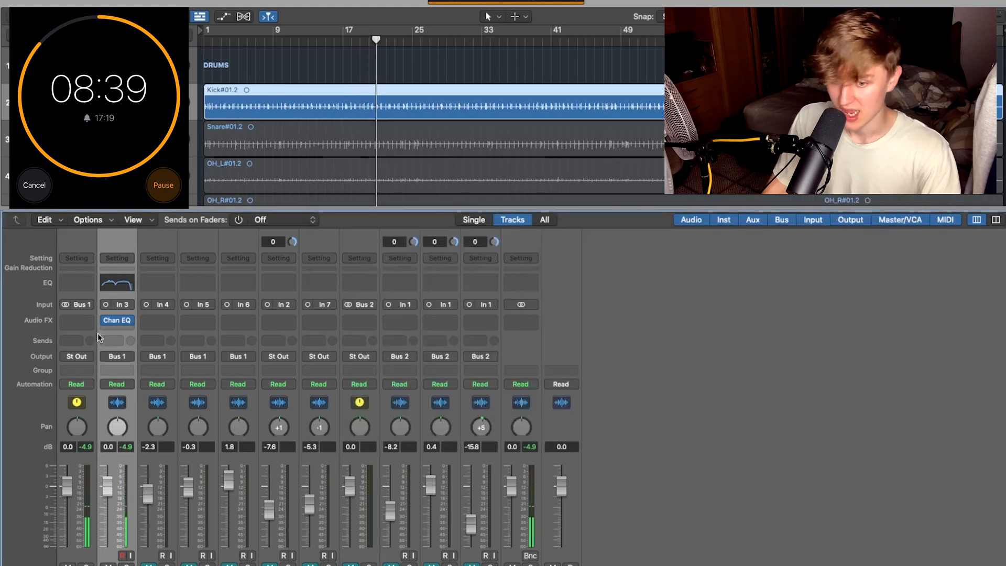
Insert the mono Waves RCompressor after the Channel EQ on the Kick channel.
click(113, 333)
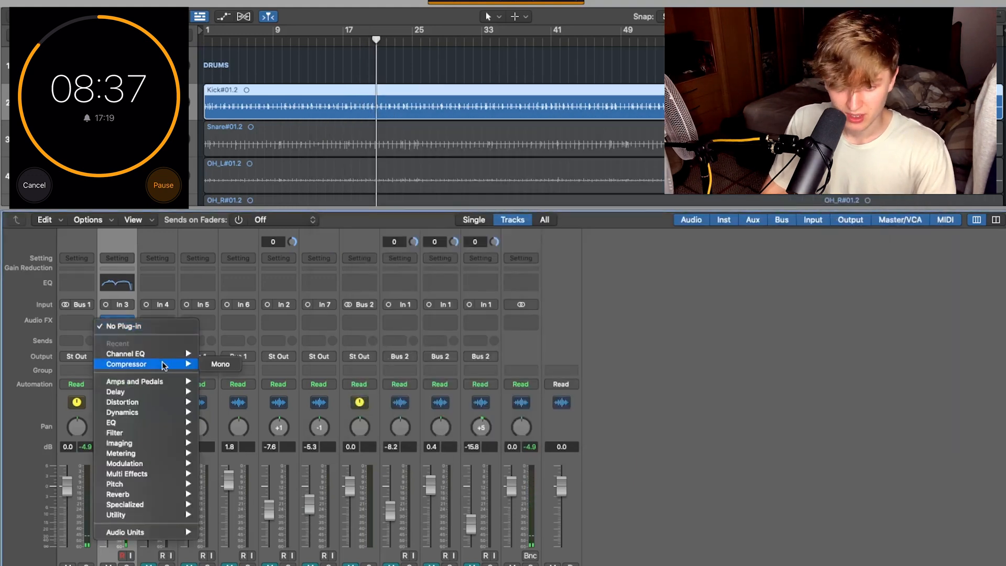
mouse_move(163, 511)
mouse_move(157, 532)
mouse_move(246, 562)
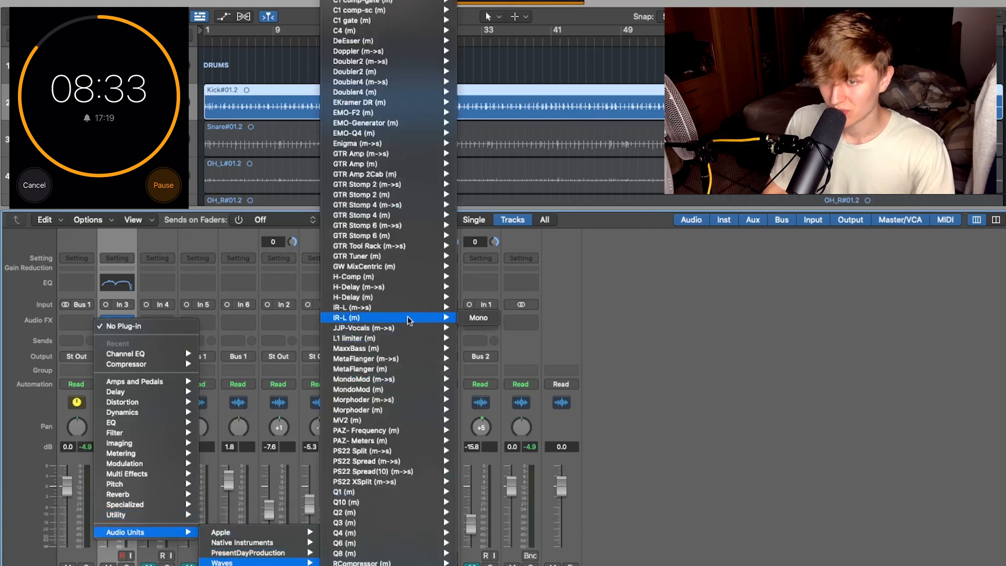
scroll(408, 318, down, 3)
mouse_move(409, 321)
scroll(409, 321, down, 10)
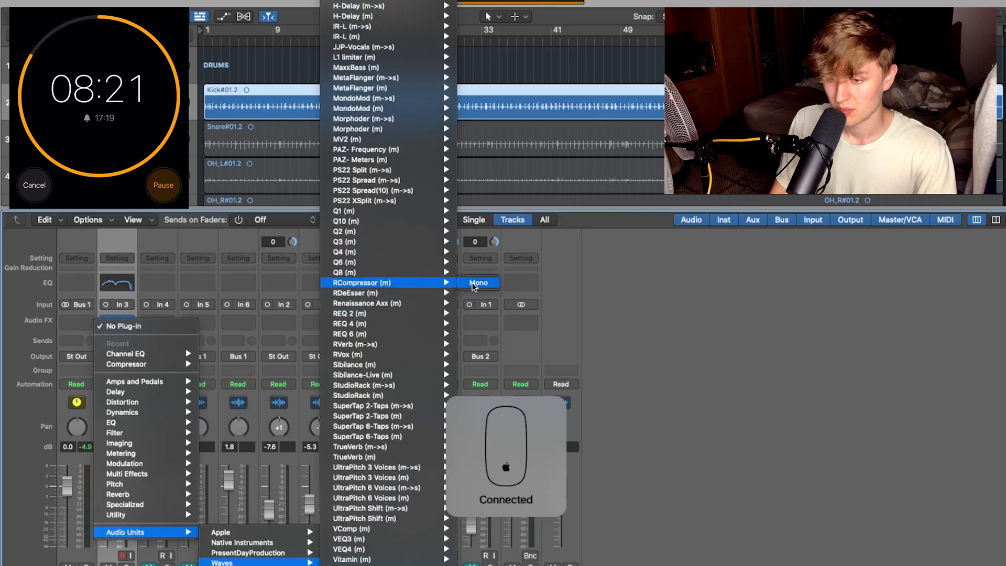
key(Escape)
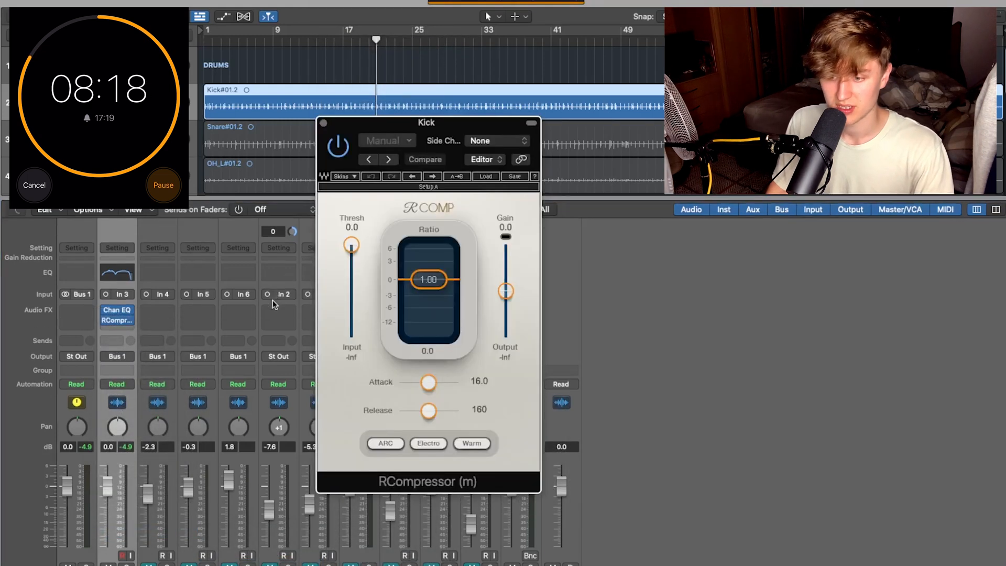
Set the Kick compressor to threshold -11.4, ratio 0.73 and attack 4.42, and lower the Kick fader to -3.8 dB.
drag(429, 279, 429, 291)
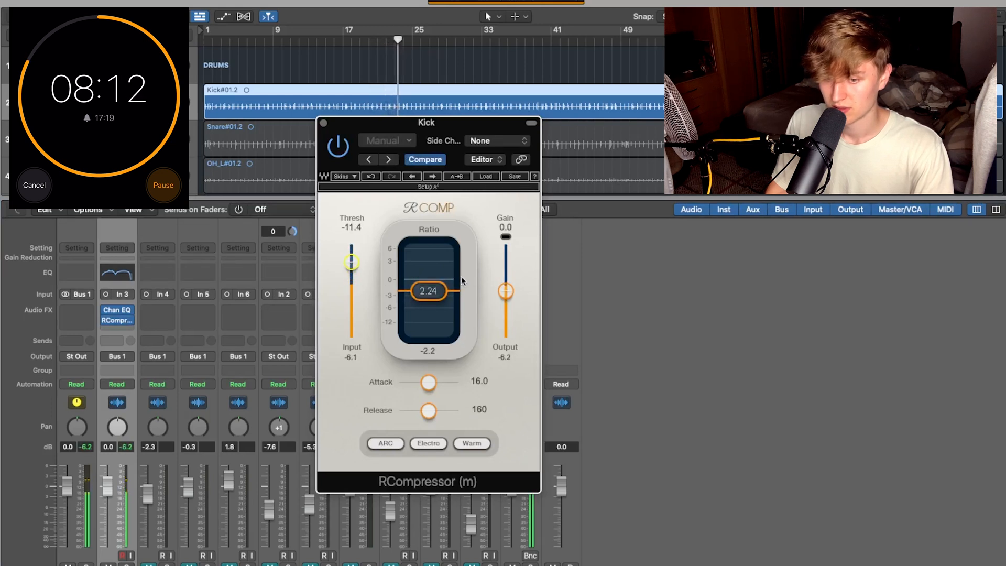
drag(457, 297, 429, 265)
drag(428, 390, 415, 387)
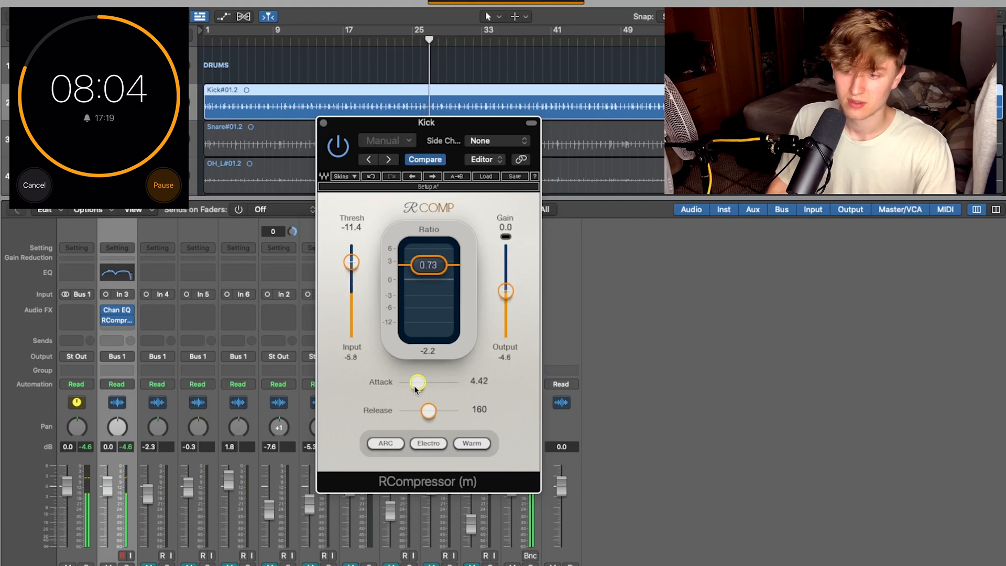
click(323, 124)
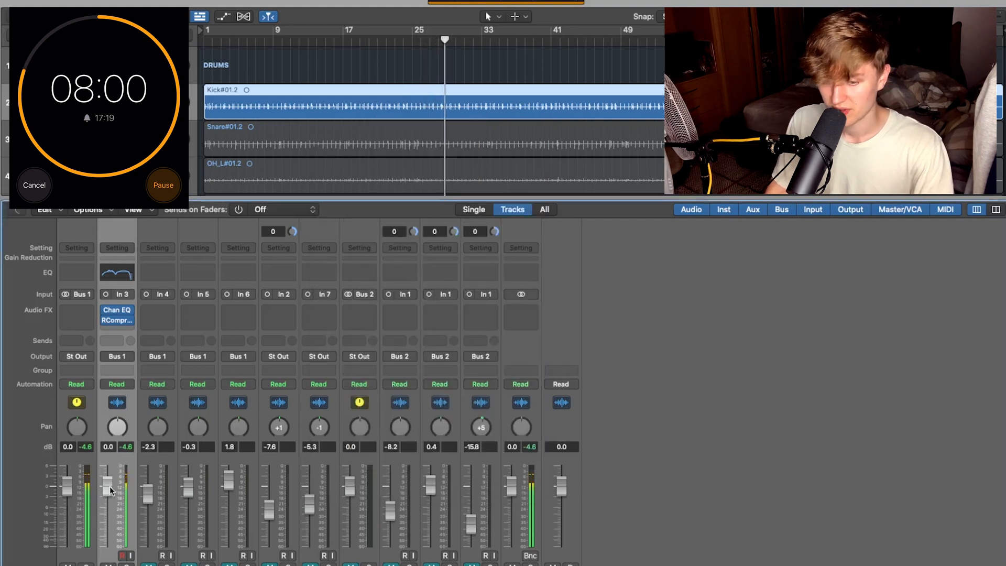
drag(107, 486, 107, 499)
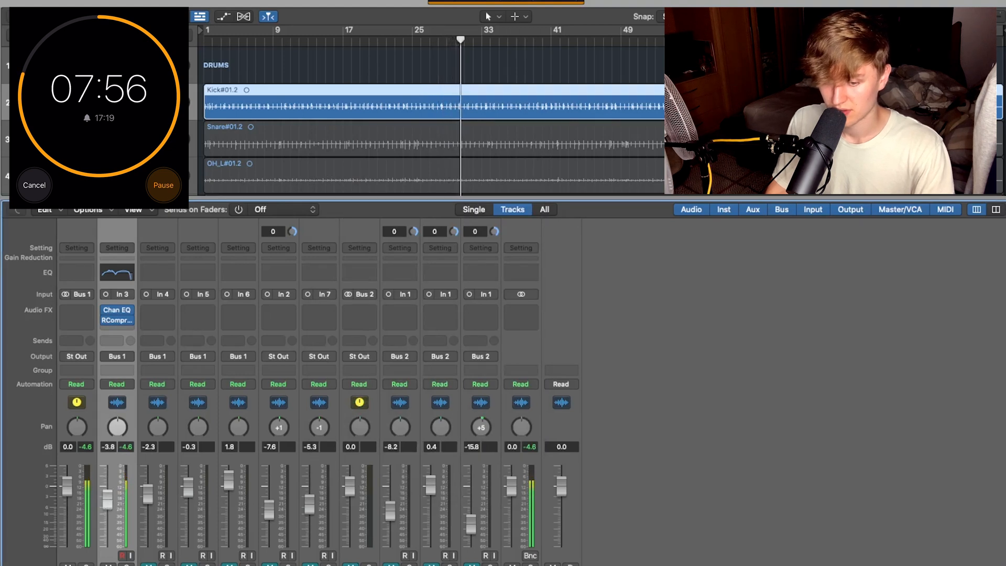
Solo the Snare and add a Channel EQ to it with a 12 dB/Oct low cut at 65.5 Hz.
key(Down)
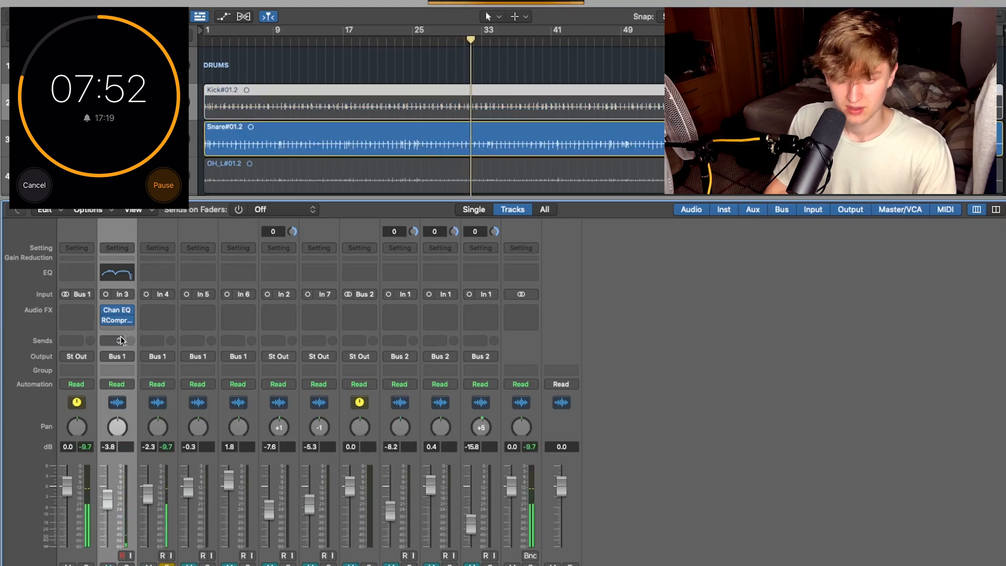
click(146, 276)
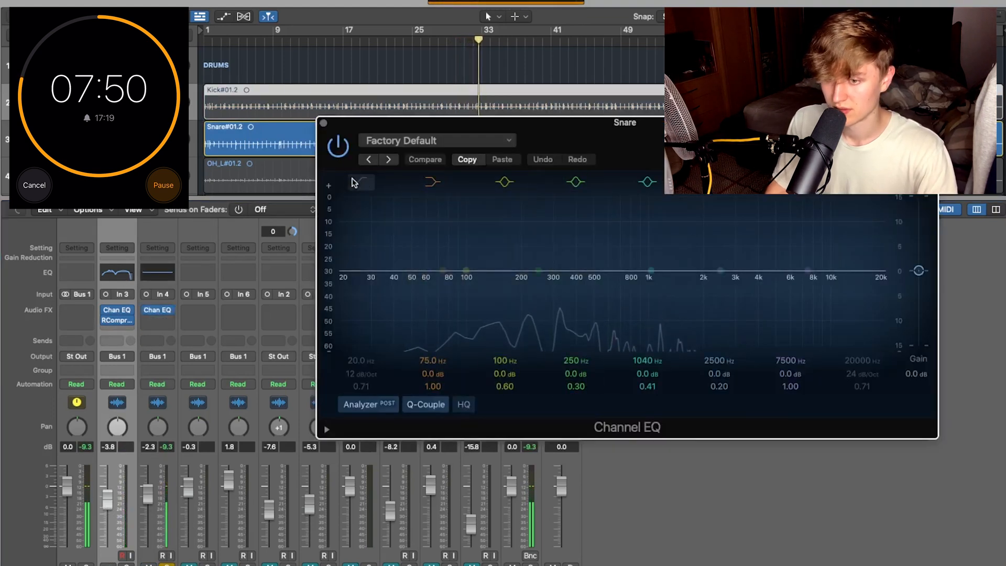
drag(341, 280, 427, 278)
Boost the Snare EQ by 3.1 dB at 206 Hz with Q 0.83 and cut 3.8 dB at 436 Hz with Q 0.75.
mouse_move(540, 271)
mouse_down()
mouse_move(519, 273)
mouse_move(523, 255)
mouse_up()
mouse_move(649, 271)
mouse_down()
mouse_move(583, 288)
mouse_move(583, 205)
mouse_move(581, 289)
mouse_up()
scroll(613, 334, up, 3)
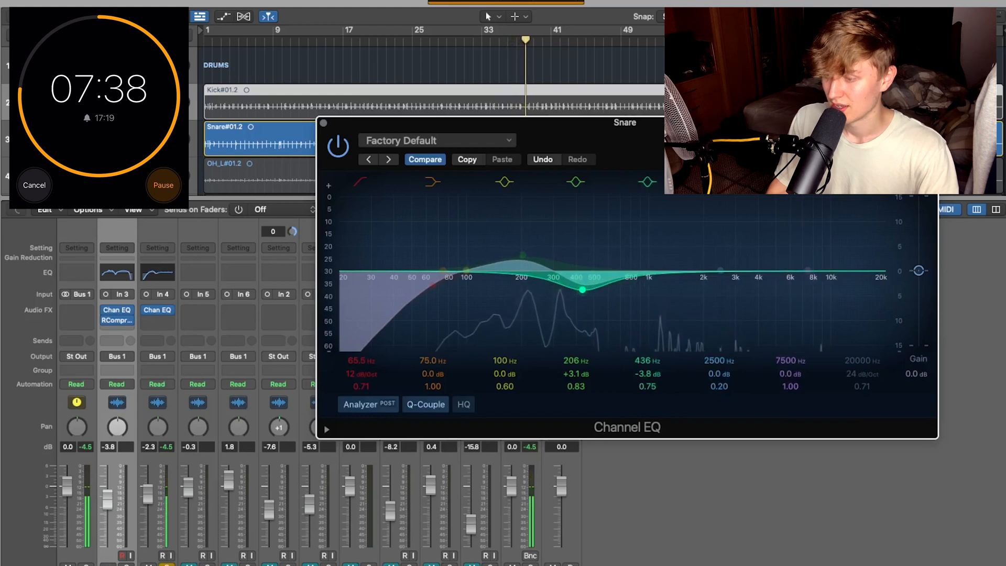
Add a 24 dB/Oct high cut at 7750 Hz to the Snare EQ and boost 2220 Hz by 2.3 dB with Q 0.33.
drag(888, 290, 811, 292)
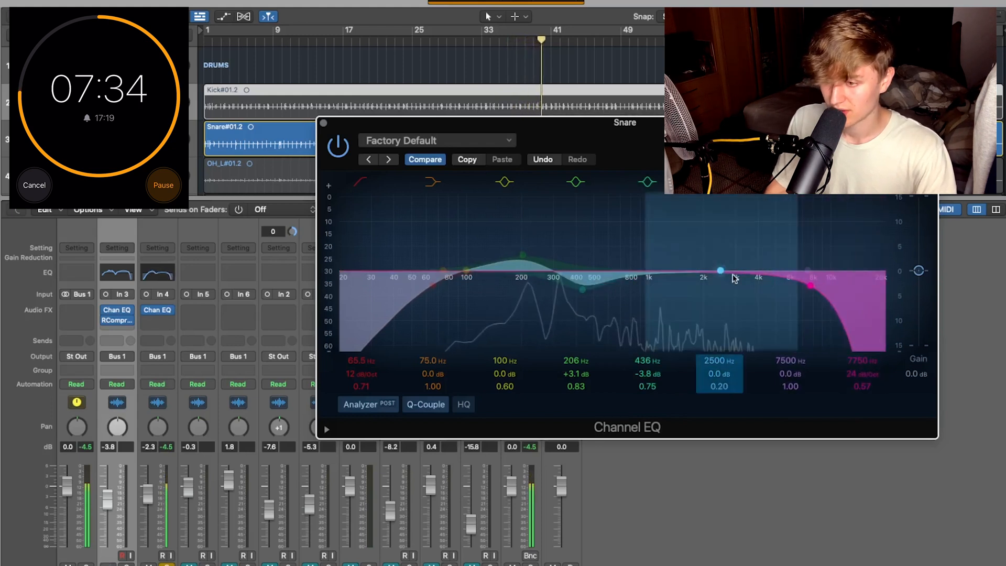
drag(719, 274, 711, 259)
drag(718, 387, 718, 371)
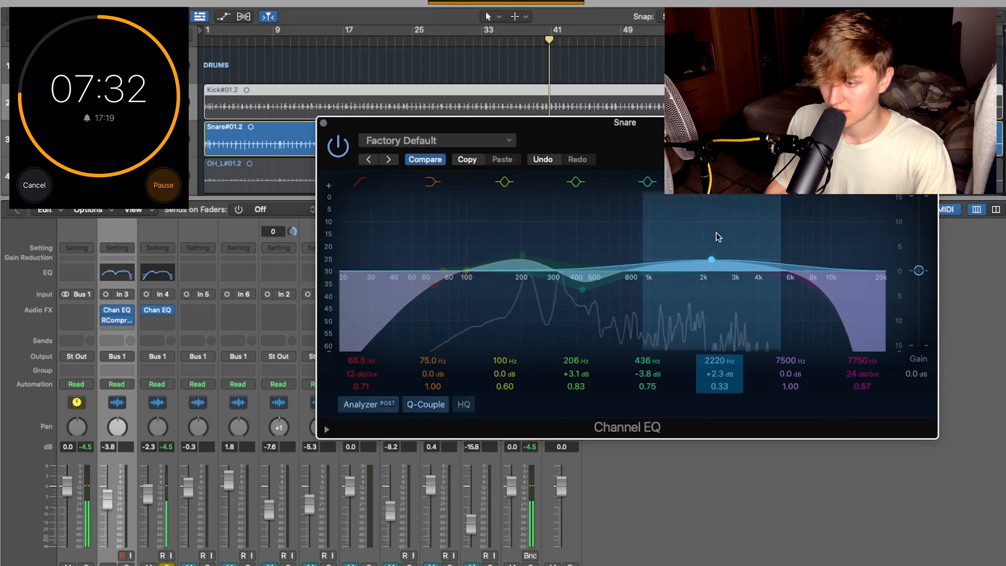
Reduce the Snare EQ's upper-mid boost to 0.1 dB at 2240 Hz and close the EQ.
drag(713, 253, 714, 264)
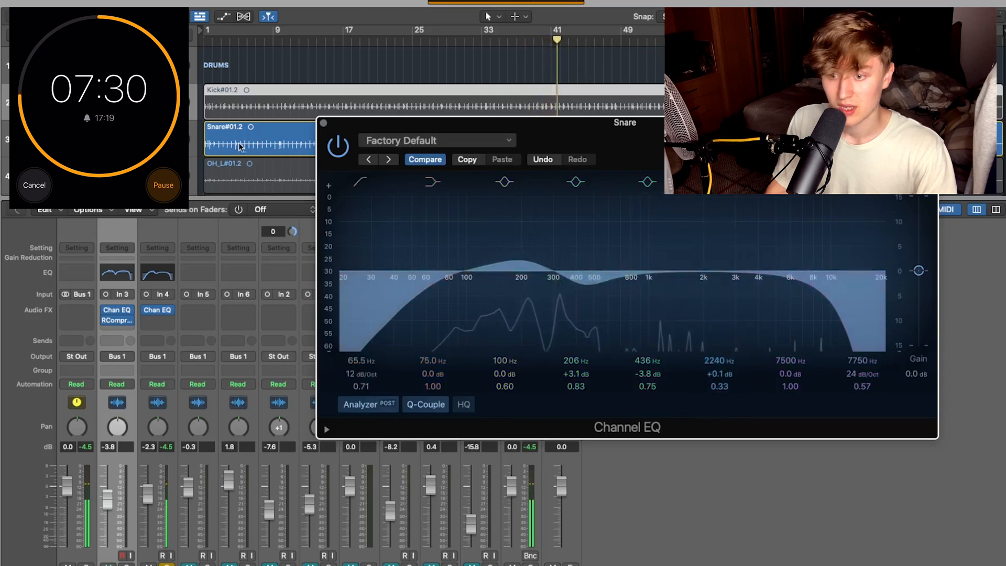
click(324, 122)
Add a Compressor after the Snare EQ, choose the Vintage VCA model and set its ratio to 3.5:1.
click(157, 320)
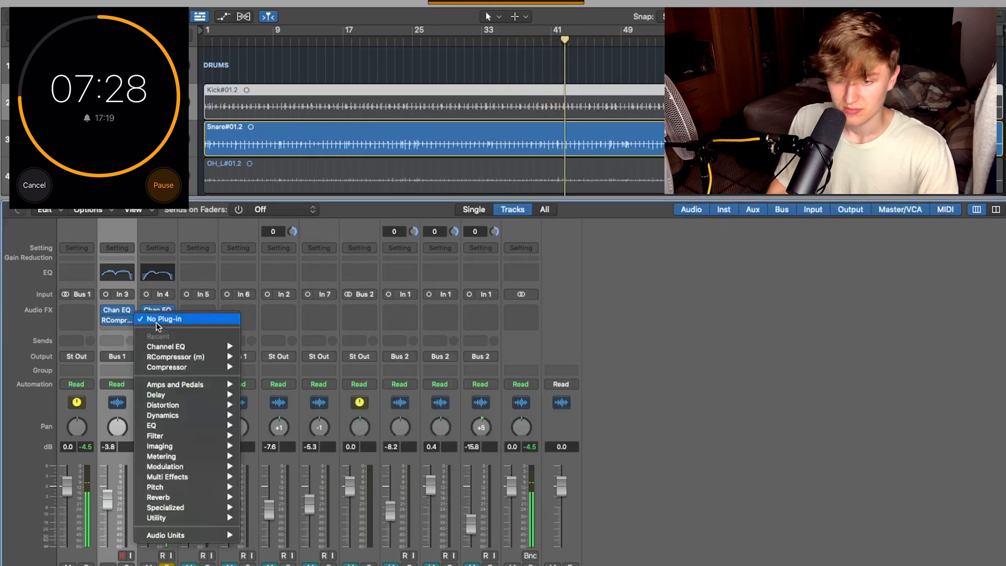
mouse_move(173, 367)
click(257, 368)
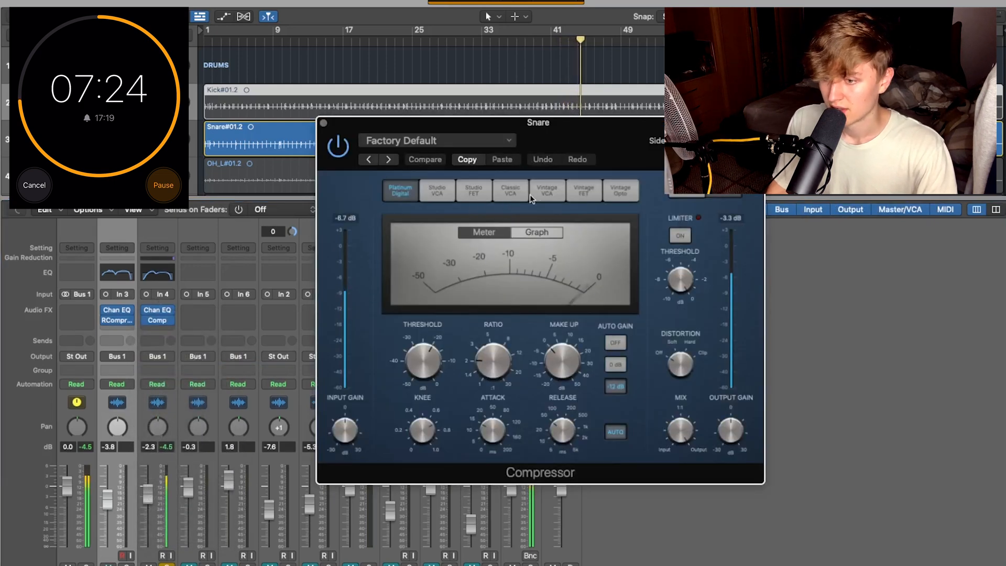
click(544, 192)
drag(497, 361, 496, 356)
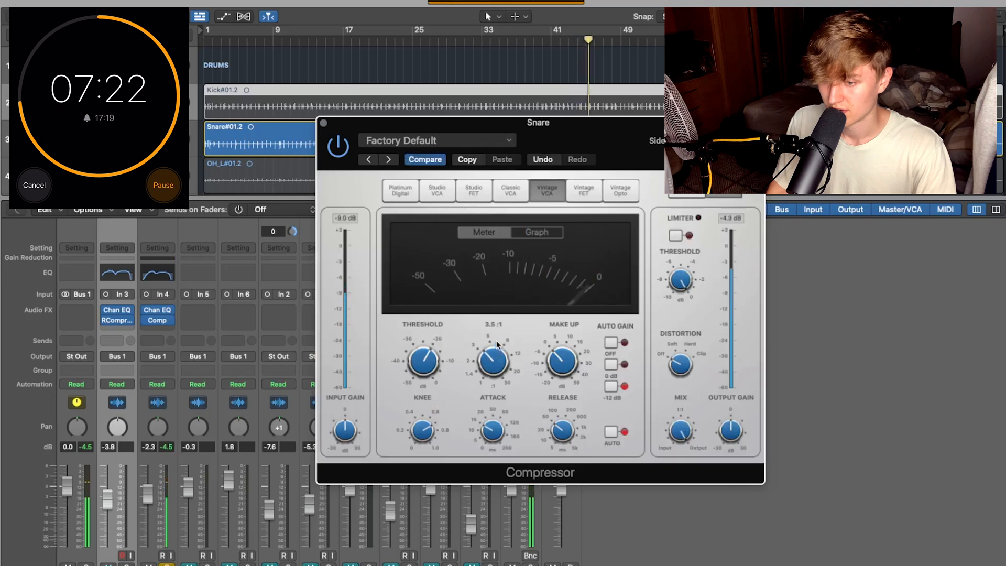
Adjust the Snare compressor's threshold, set its make-up gain to -5.0 dB and close the plug-in.
drag(424, 361, 435, 365)
drag(555, 365, 557, 362)
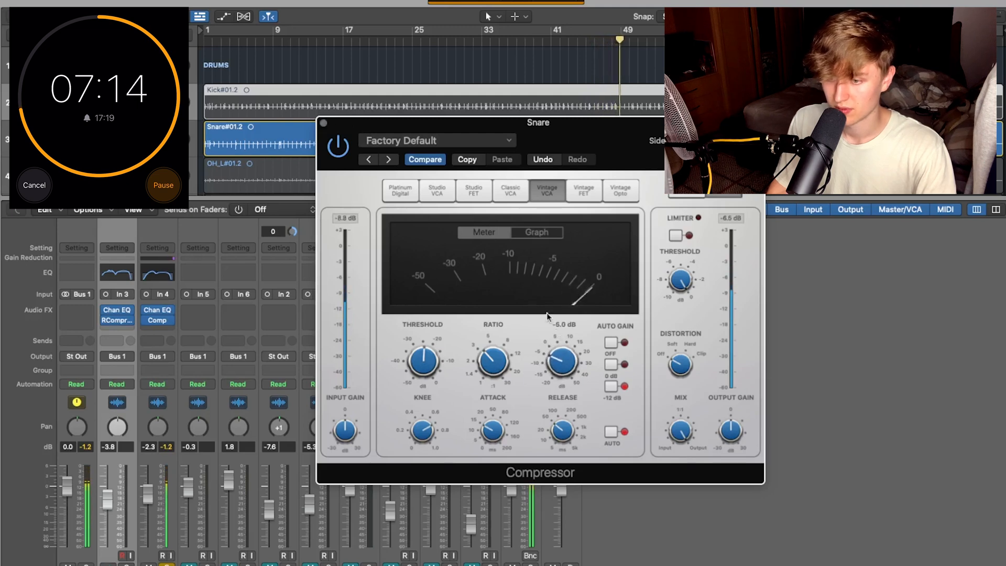
click(323, 123)
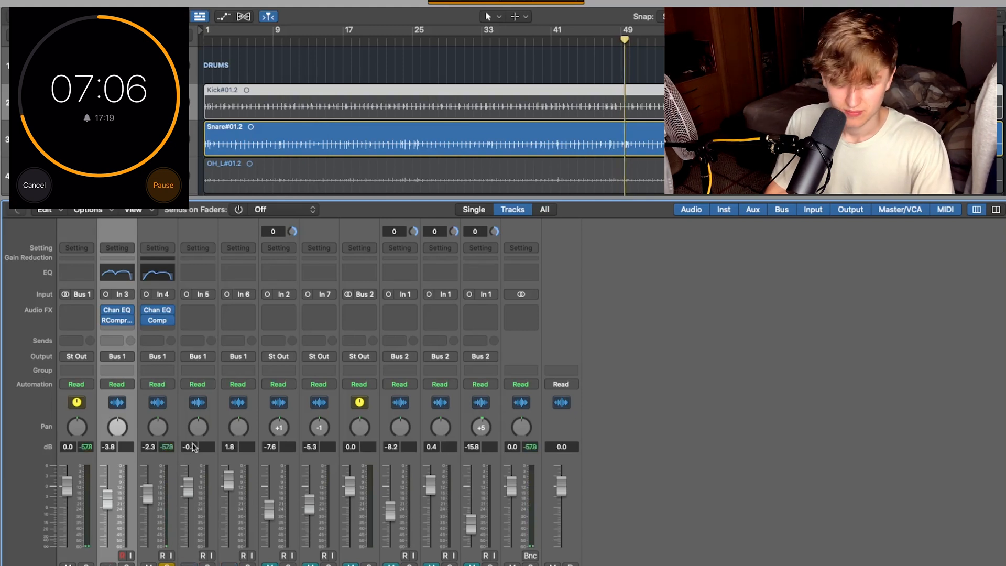
Solo both overheads with the Snare and add a Channel EQ to OH/L with a 12 dB/Oct low cut at 48.4 Hz.
click(207, 565)
click(248, 565)
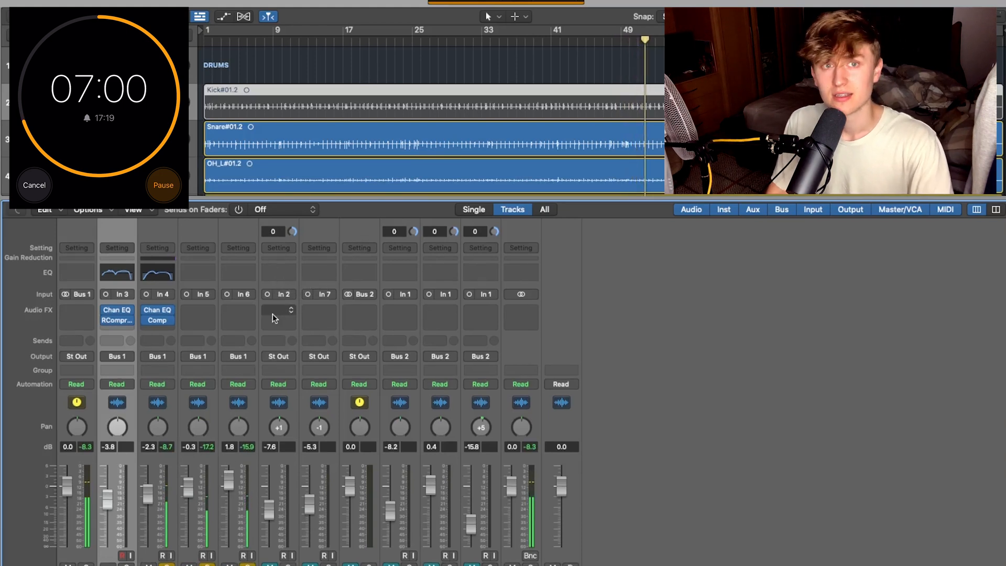
double_click(193, 268)
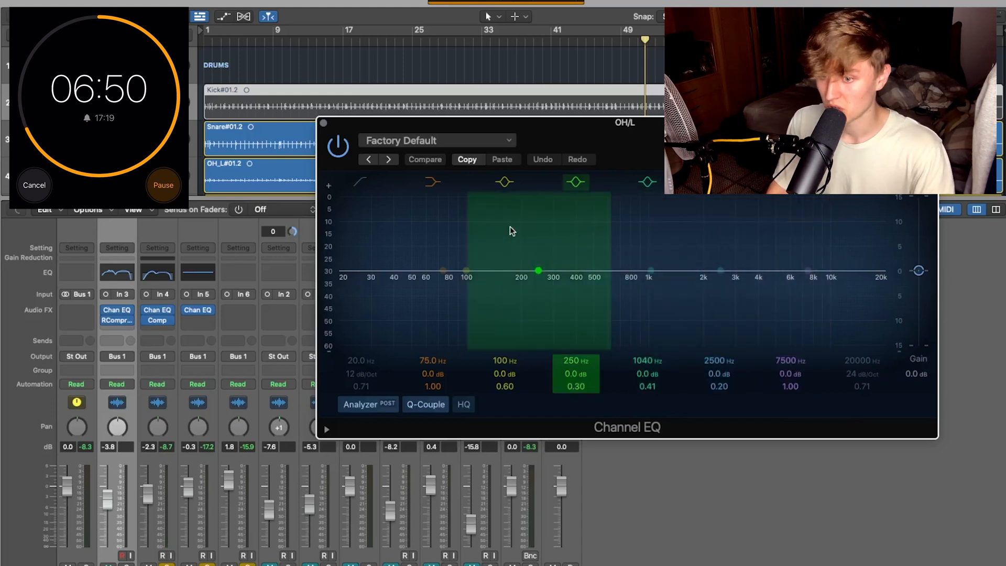
click(361, 183)
drag(358, 203, 380, 271)
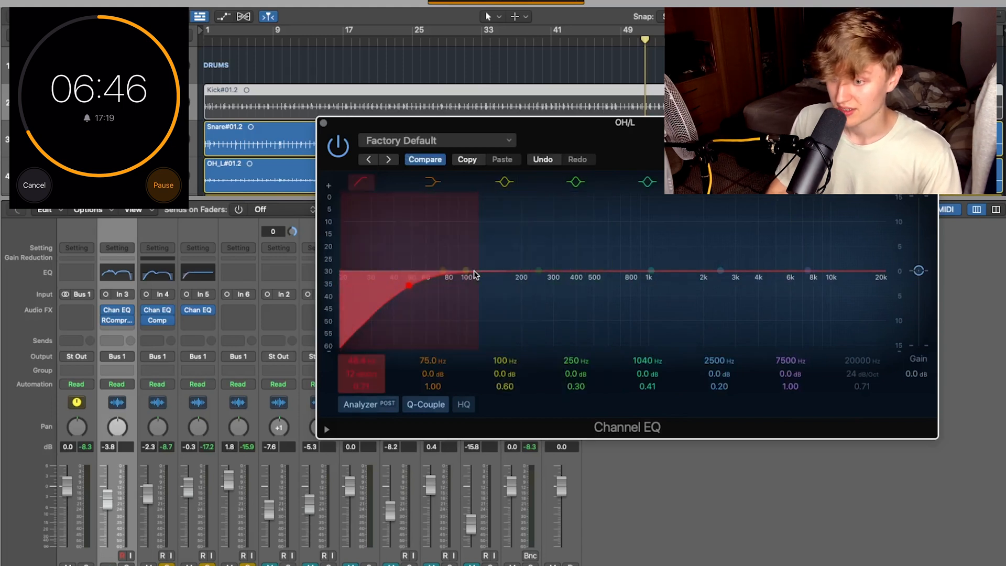
Boost the OH/L EQ by 3.1 dB at 118 Hz with Q 0.71.
drag(540, 270, 522, 255)
drag(578, 387, 578, 379)
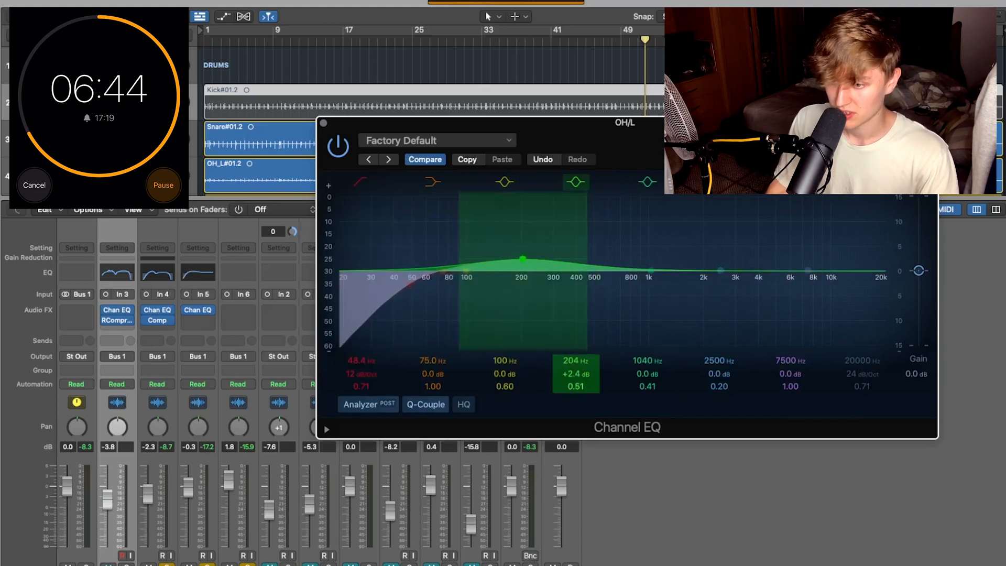
drag(516, 251, 487, 255)
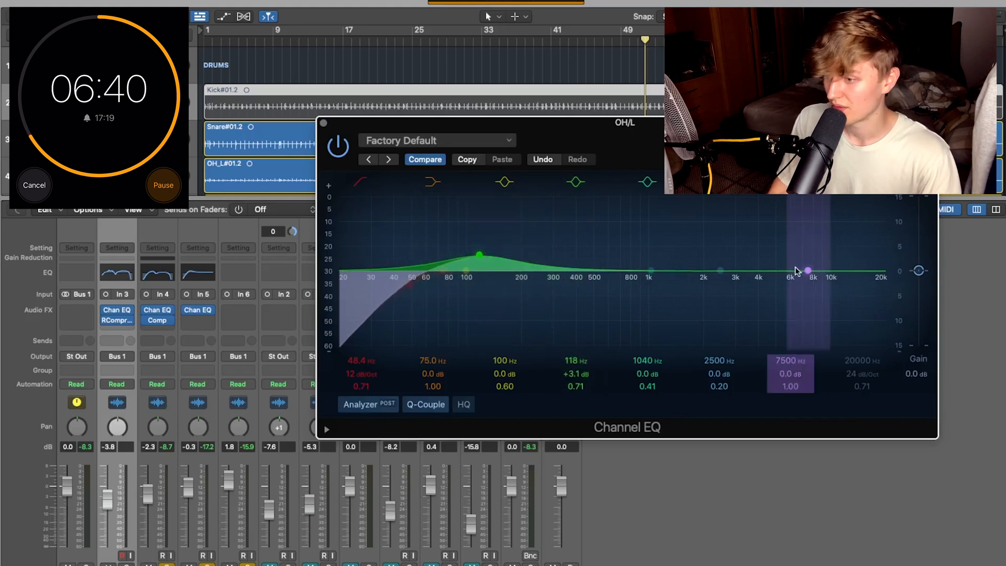
Boost the OH/L EQ by 1.7 dB at 4160 Hz and 2.1 dB at 7750 Hz, then close it.
drag(807, 271, 811, 260)
drag(746, 272, 770, 264)
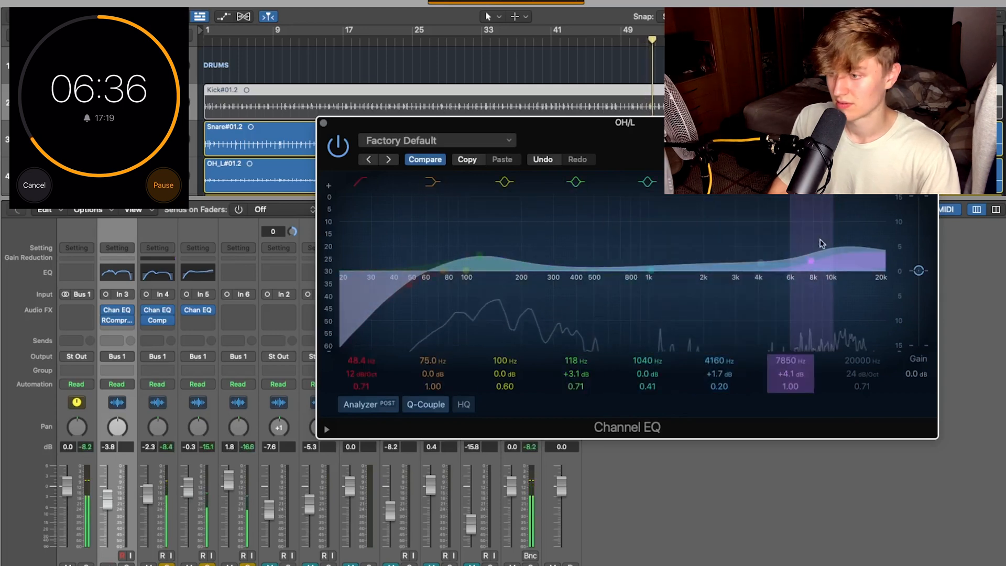
drag(839, 240, 839, 247)
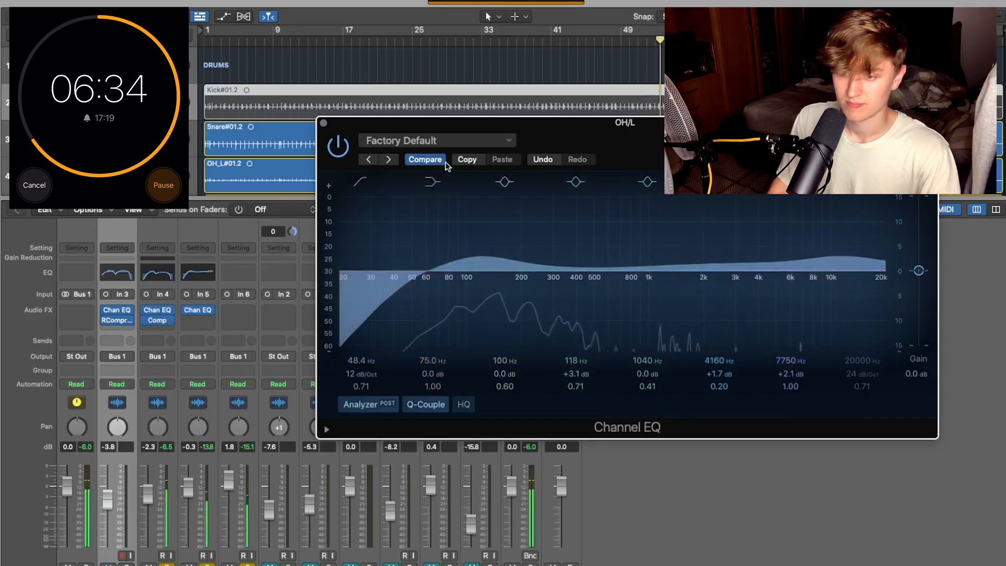
click(324, 124)
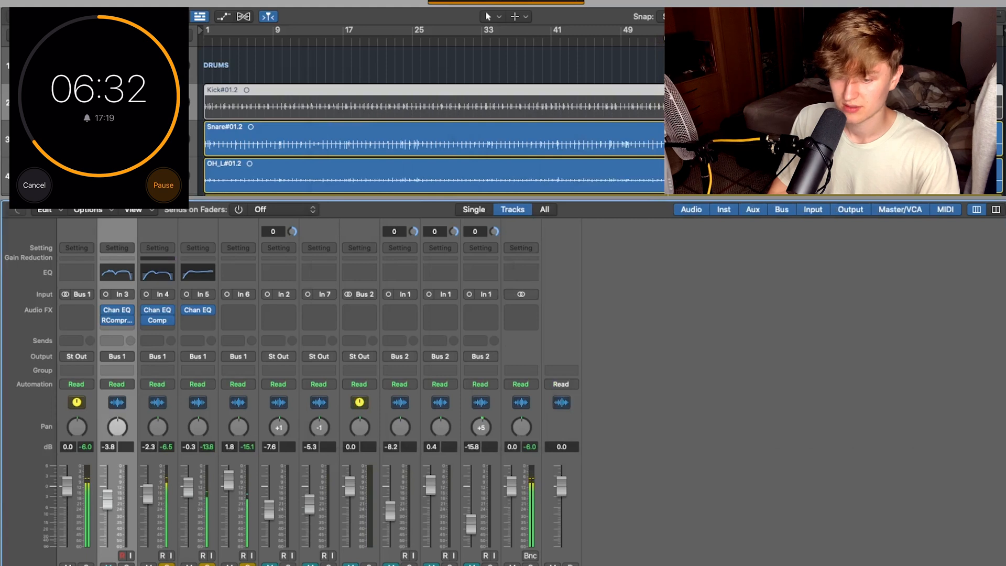
Solo the Kick with its fader at -7.4 dB and copy the OH/L Channel EQ to OH/R.
click(134, 320)
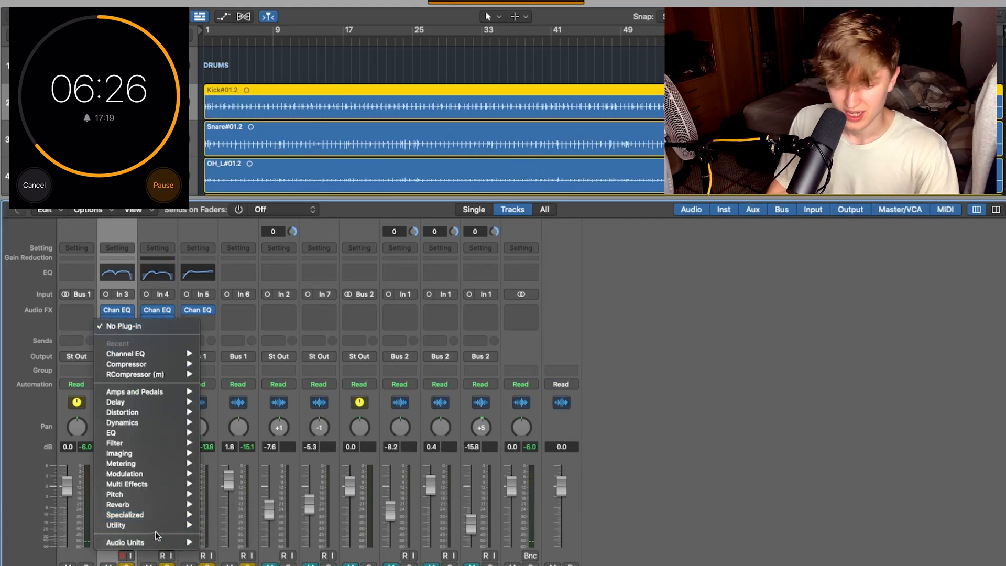
click(699, 334)
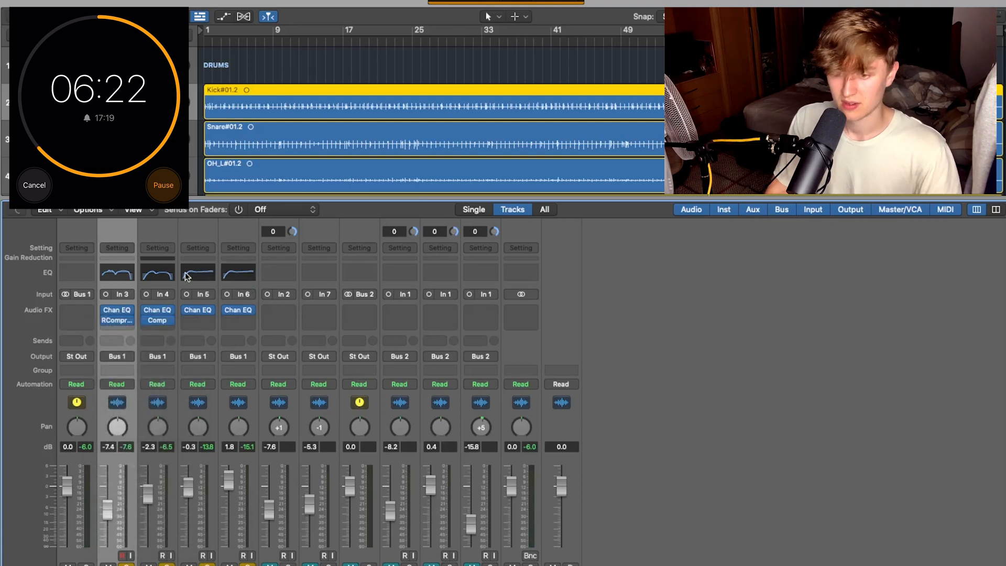
Raise the low-cut frequency in both overhead EQs, setting the OH/R cut to 99.0 Hz.
click(188, 276)
drag(410, 292, 460, 291)
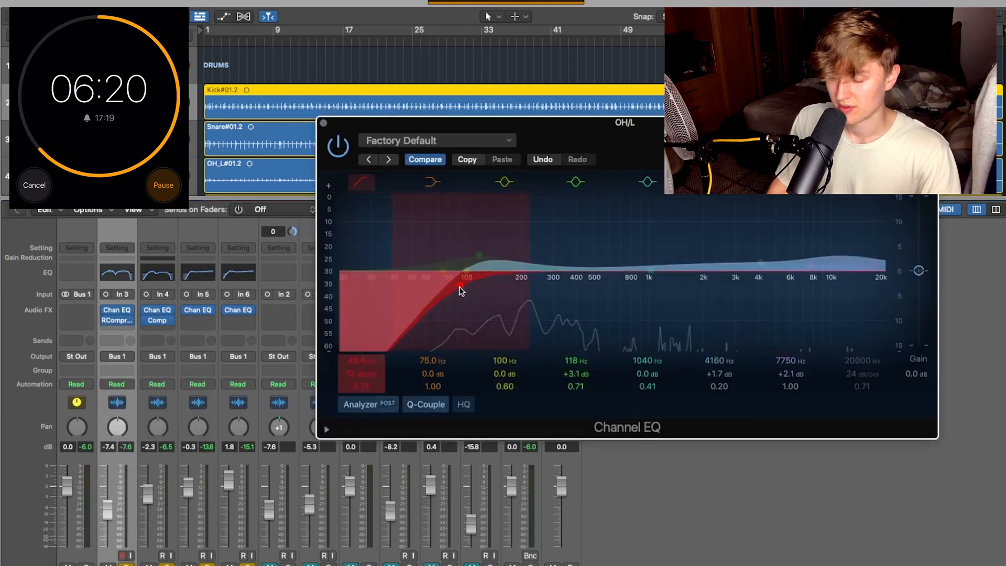
click(324, 124)
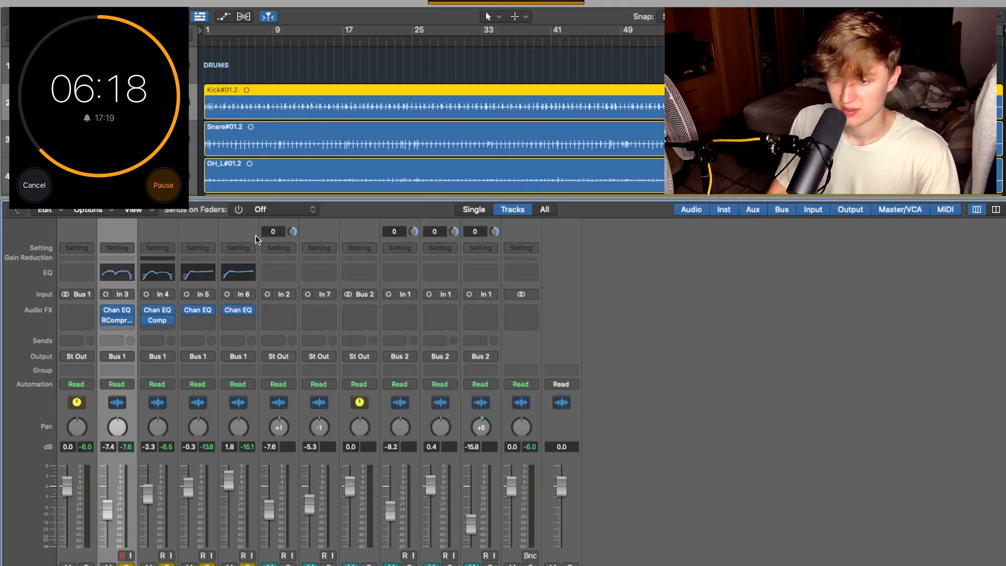
click(238, 272)
mouse_move(456, 286)
mouse_down()
mouse_move(404, 287)
mouse_move(463, 288)
mouse_up()
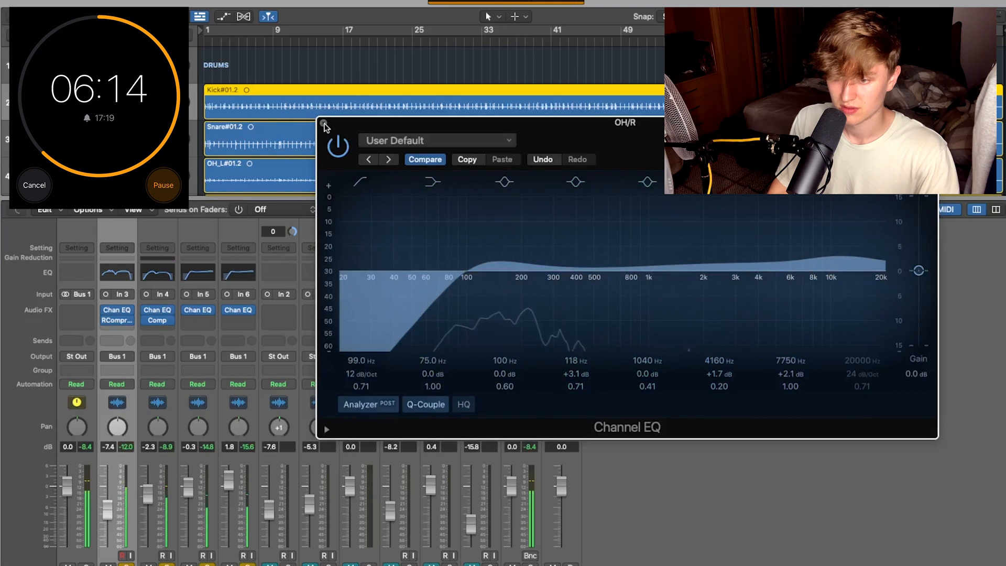
click(323, 123)
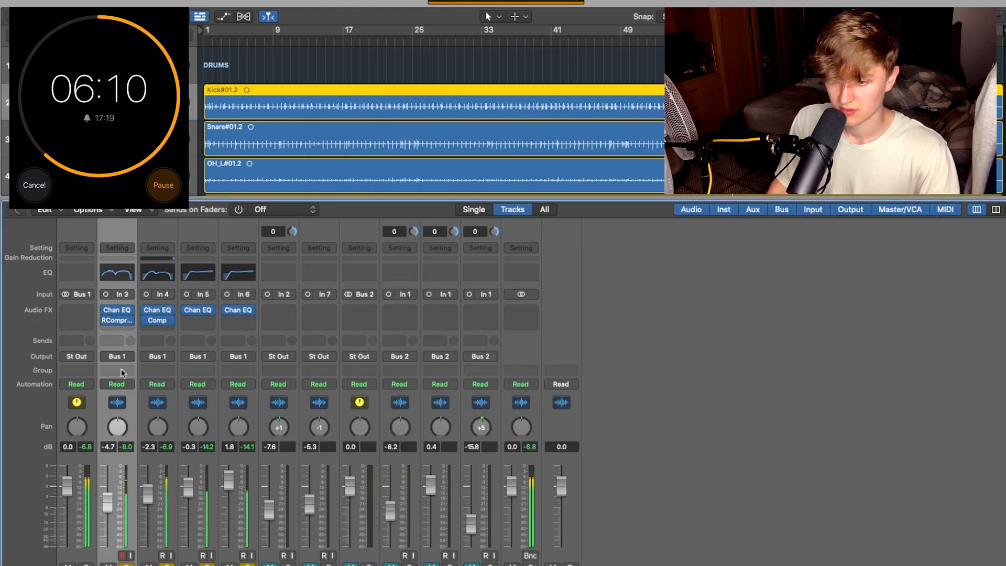
Boost the Kick EQ by 6.1 dB at 104 Hz with Q 1.80 and close it.
click(117, 275)
mouse_move(473, 269)
mouse_down()
mouse_move(459, 230)
mouse_move(481, 232)
mouse_move(480, 251)
mouse_up()
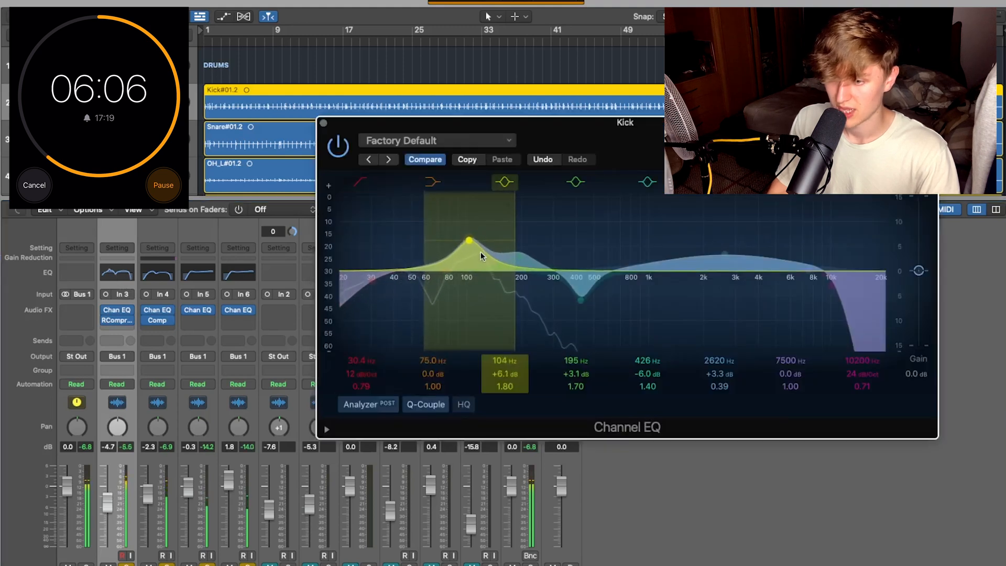
click(323, 124)
Move the OH/R EQ's 3.1 dB low boost to 114 Hz and close the EQ.
click(248, 273)
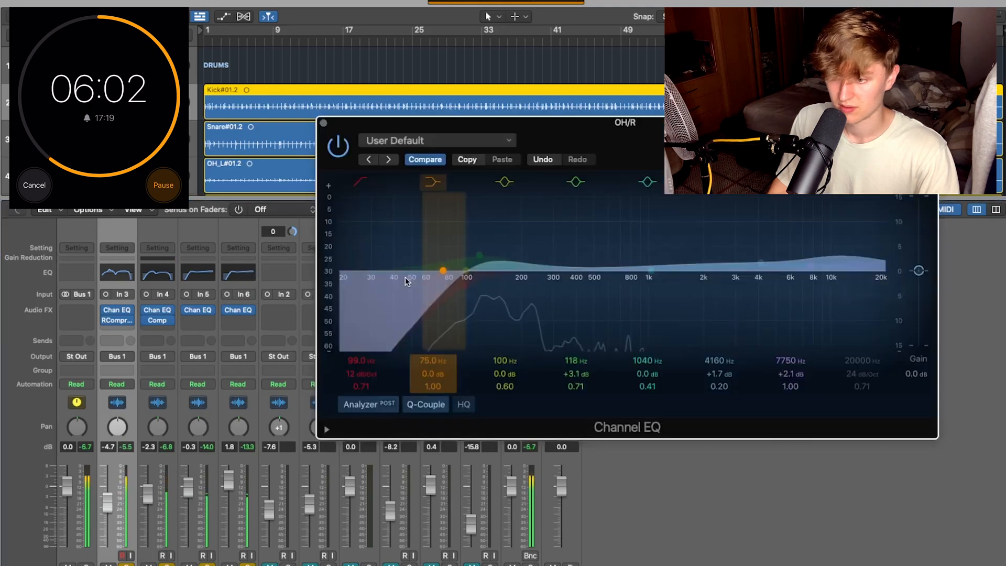
drag(481, 254, 478, 255)
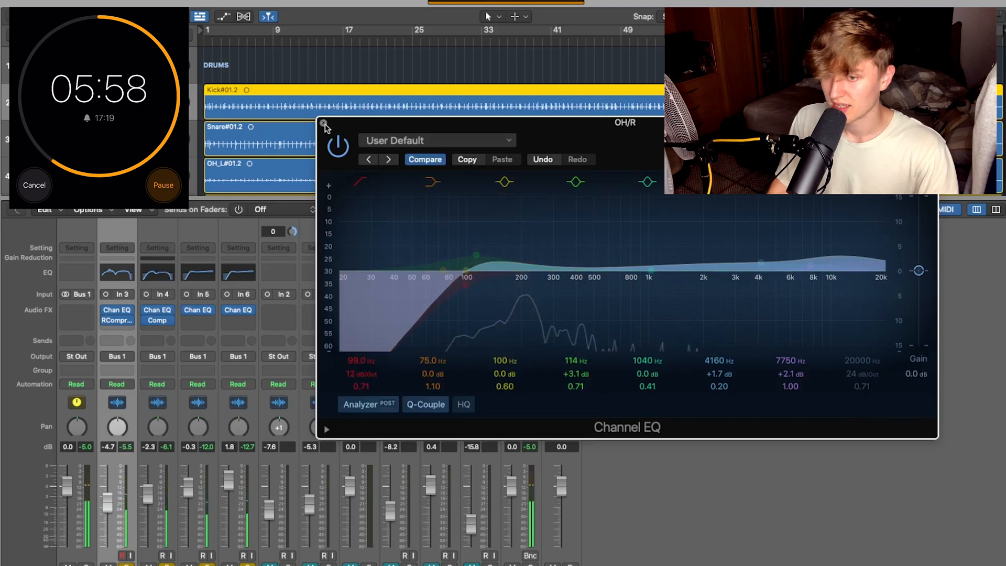
click(324, 125)
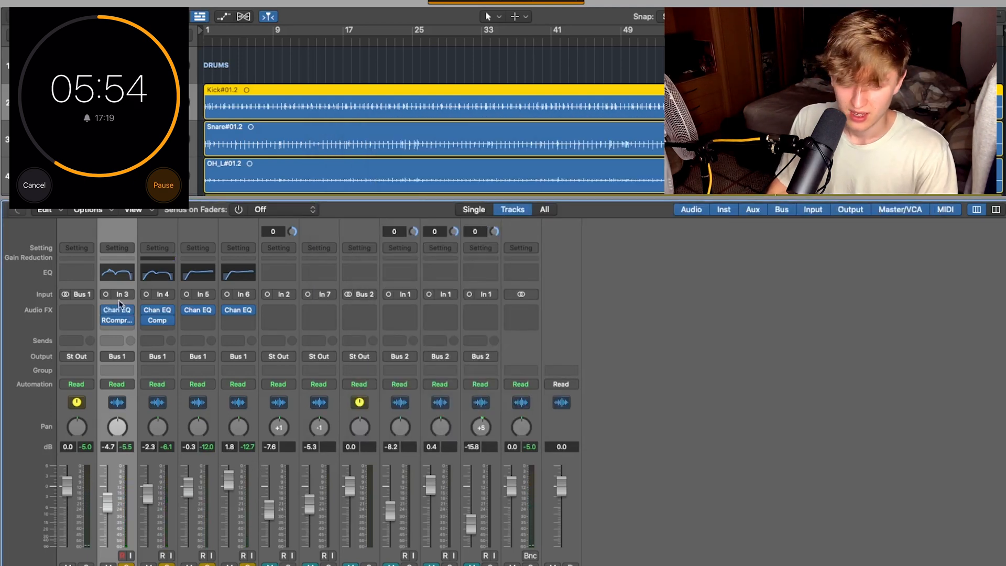
Solo the DRUMS stack instead of its individual tracks and give it a Channel EQ with a 12 dB/Oct low cut at 32.6 Hz.
drag(125, 565, 248, 565)
key(space)
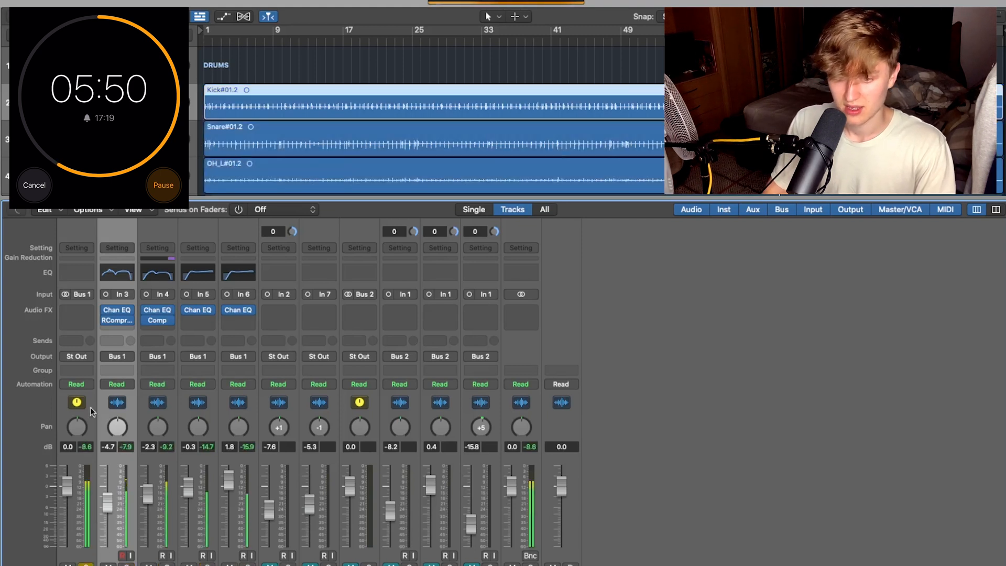
click(85, 270)
click(361, 187)
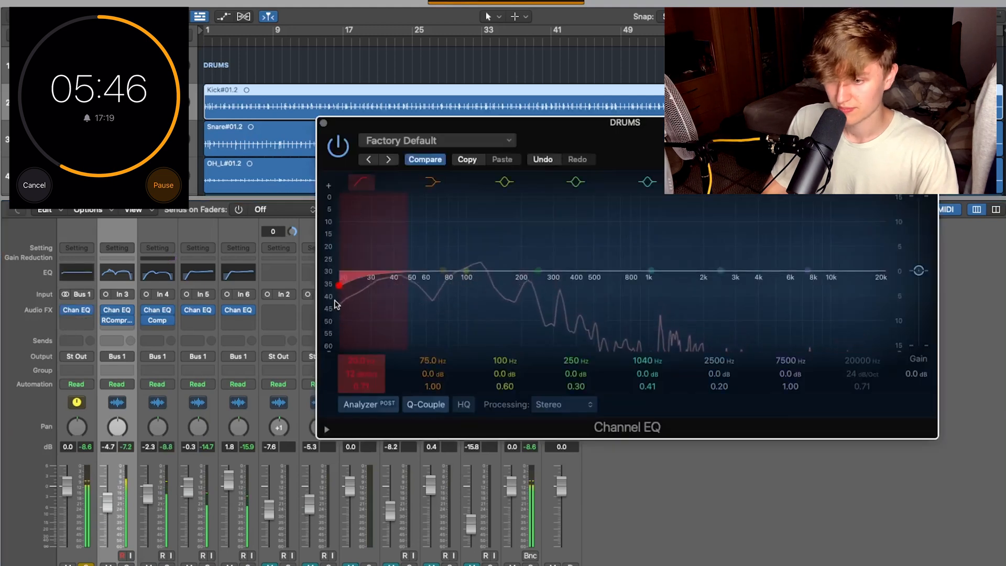
drag(337, 300, 381, 293)
Boost the DRUMS EQ by 1.9 dB at 199 Hz with Q 2.90 and 1.6 dB at 7450 Hz with Q 1.20.
drag(528, 274, 521, 264)
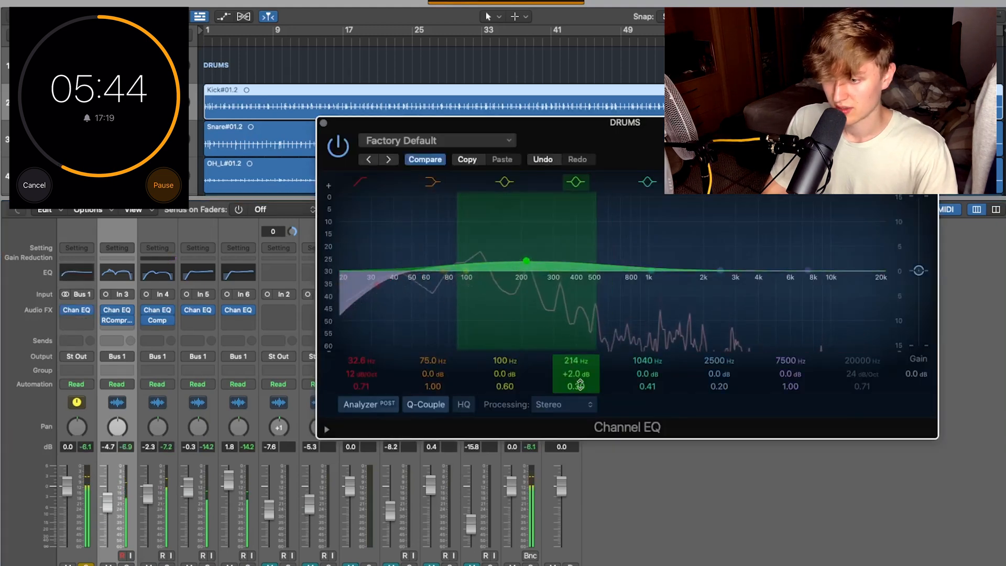
drag(578, 385, 578, 357)
drag(528, 264, 521, 265)
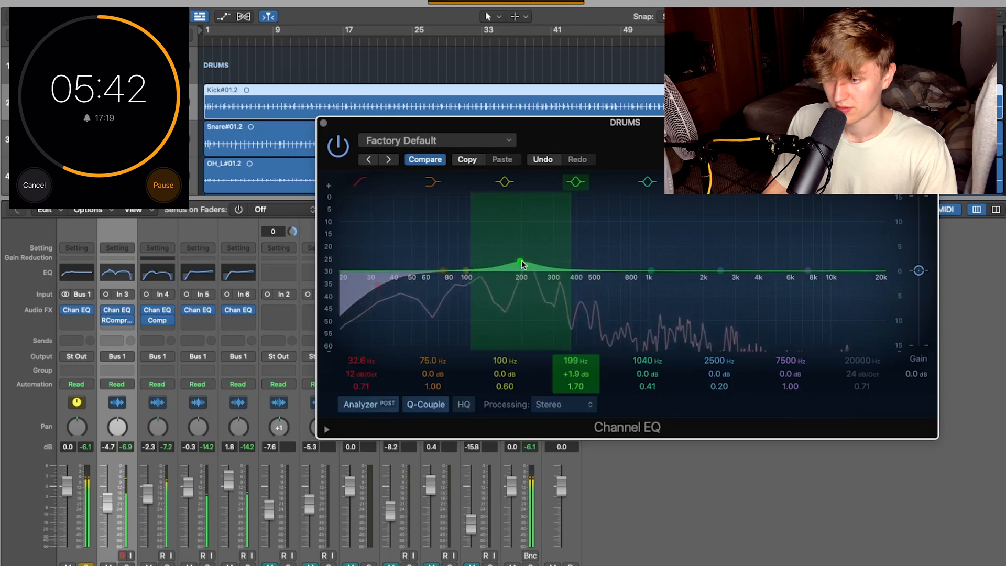
drag(569, 387, 559, 359)
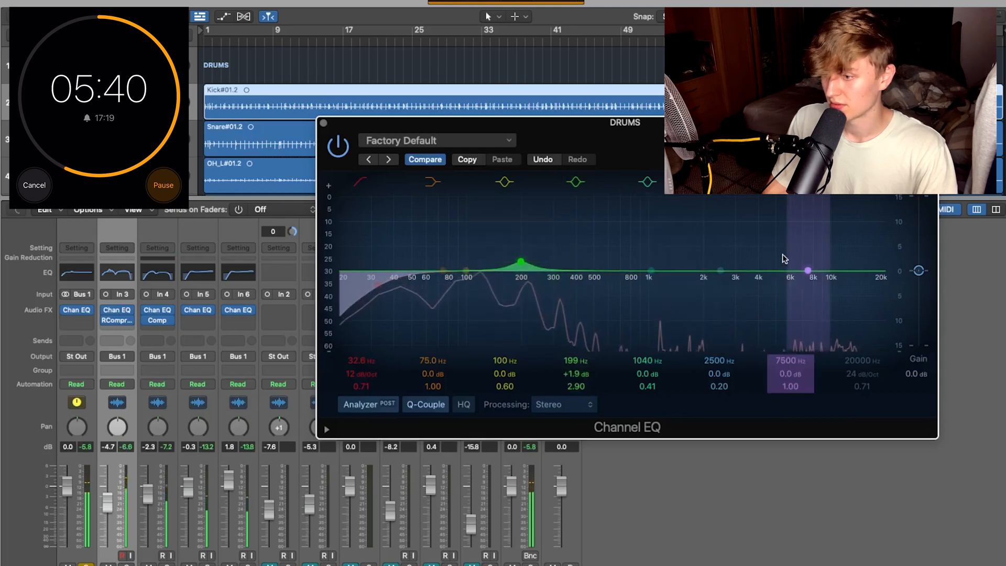
drag(723, 269, 809, 259)
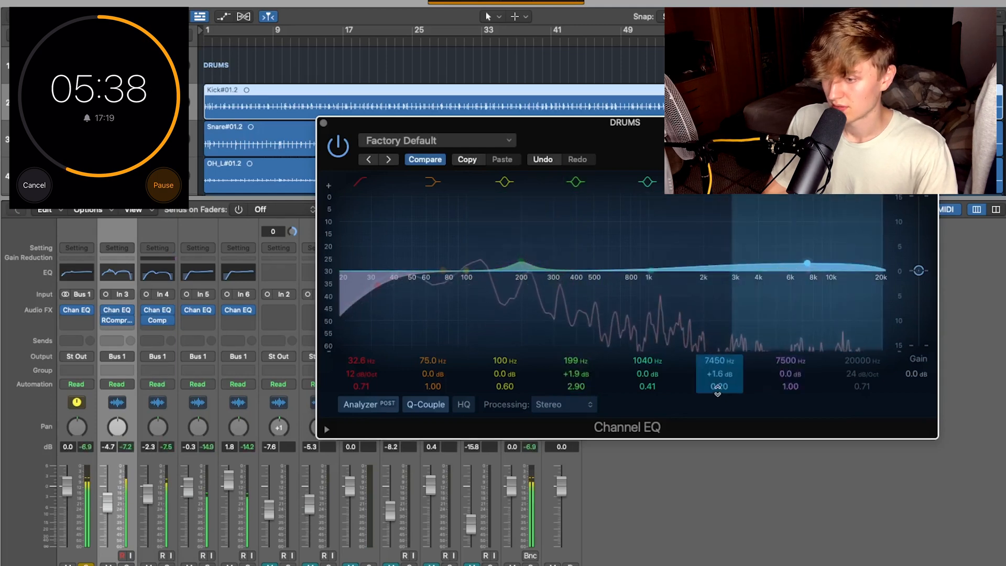
drag(719, 386, 719, 369)
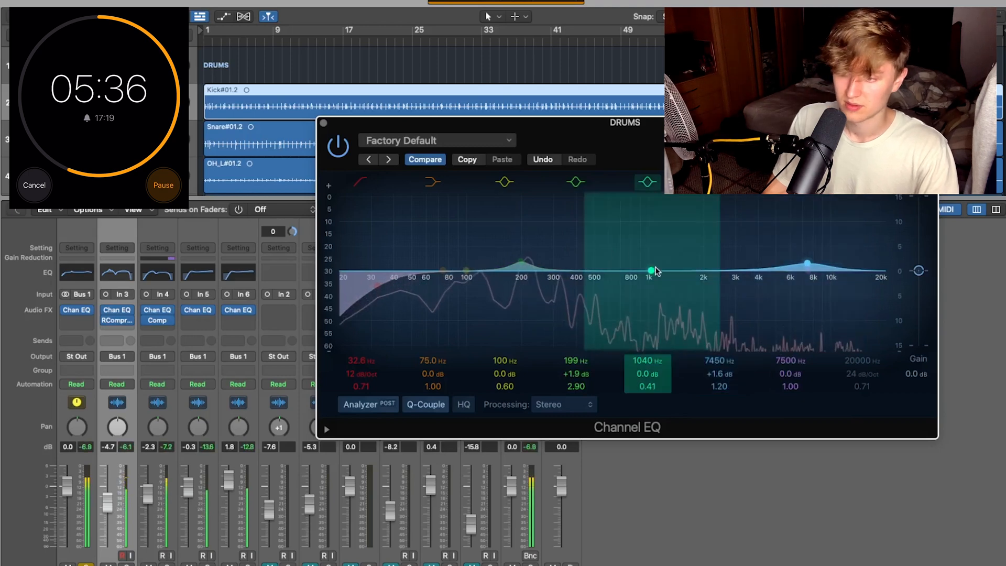
Sweep the DRUMS EQ's mid band and cut 2.9 dB at 352 Hz with Q 1.60, then close the EQ.
drag(650, 270, 563, 232)
drag(650, 386, 650, 367)
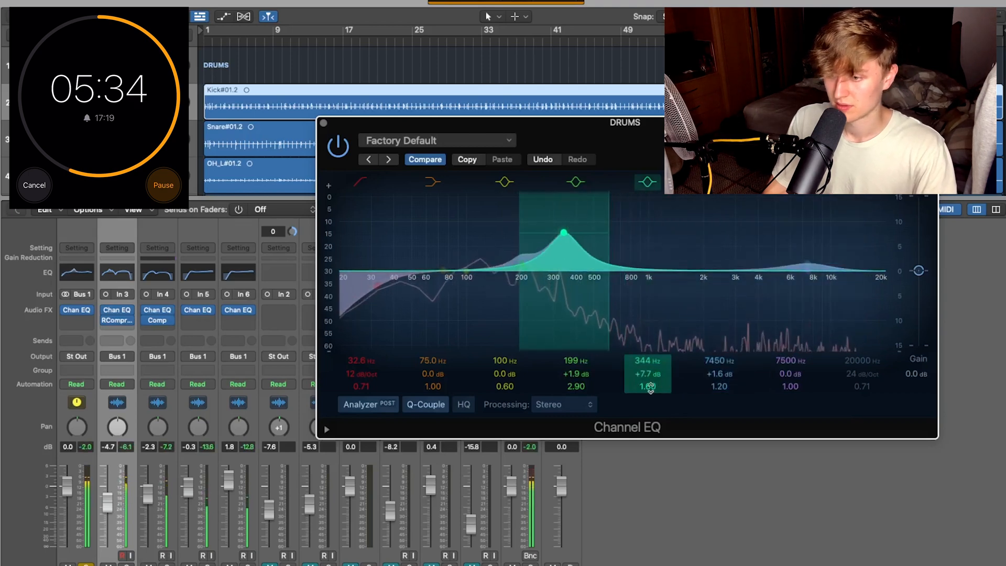
drag(565, 234, 561, 298)
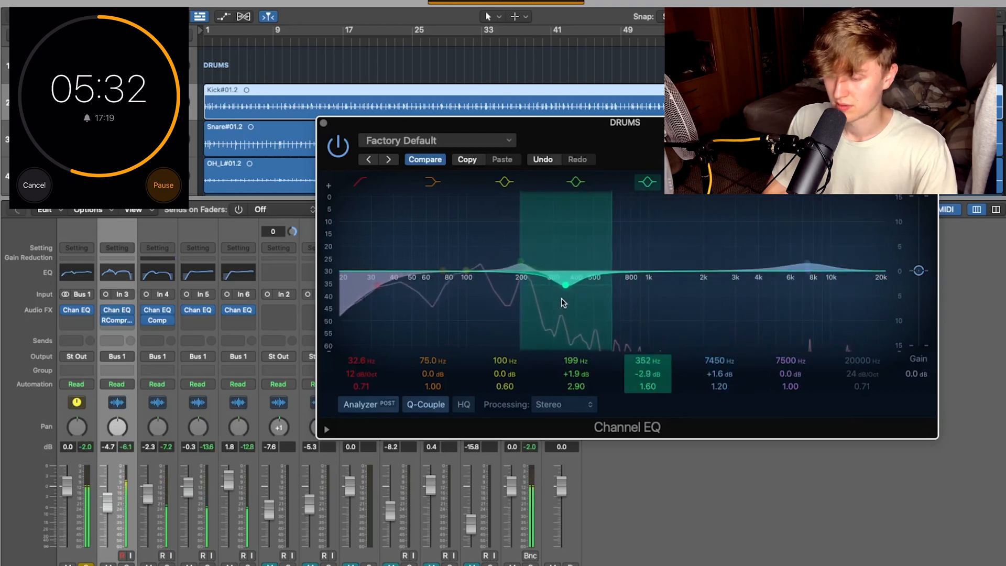
click(323, 123)
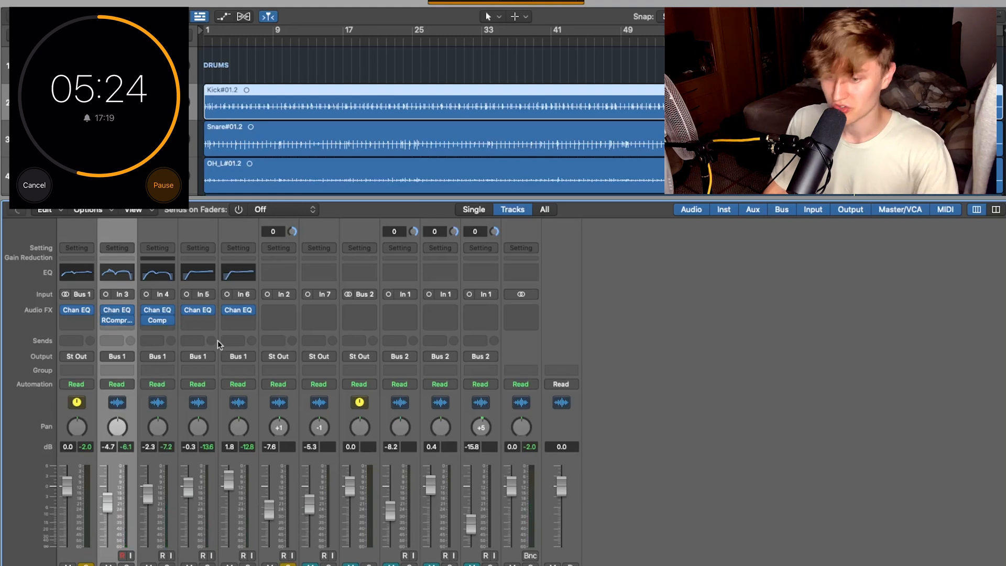
Play back the soloed DRUMS stack together with the track on input 2.
key(space)
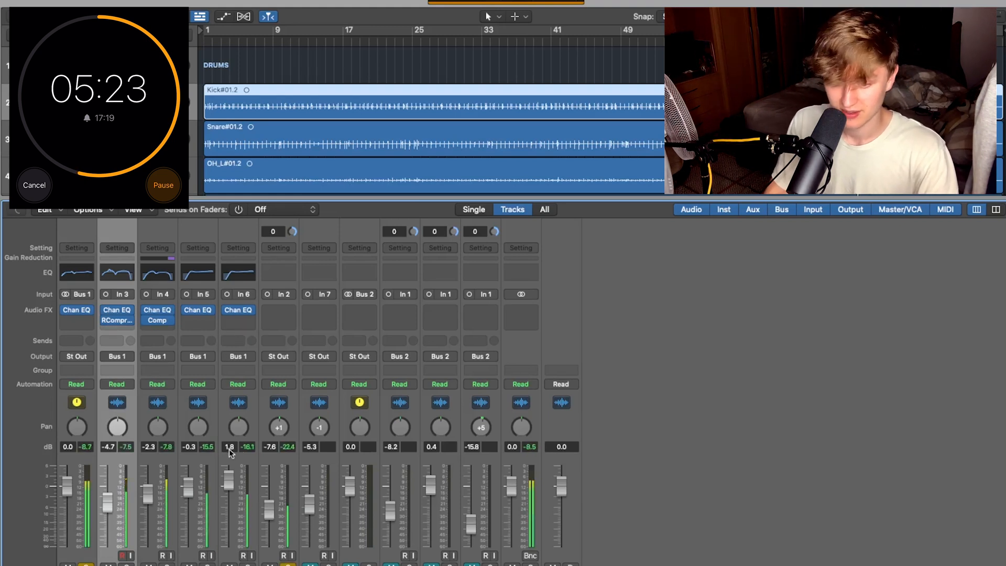
Give the Bass a Channel EQ with a 57.5 Hz low cut, a 2.1 dB boost at 102 Hz and a 24 dB/Oct high cut at 1870 Hz.
click(269, 274)
drag(349, 257, 456, 262)
drag(539, 274, 493, 252)
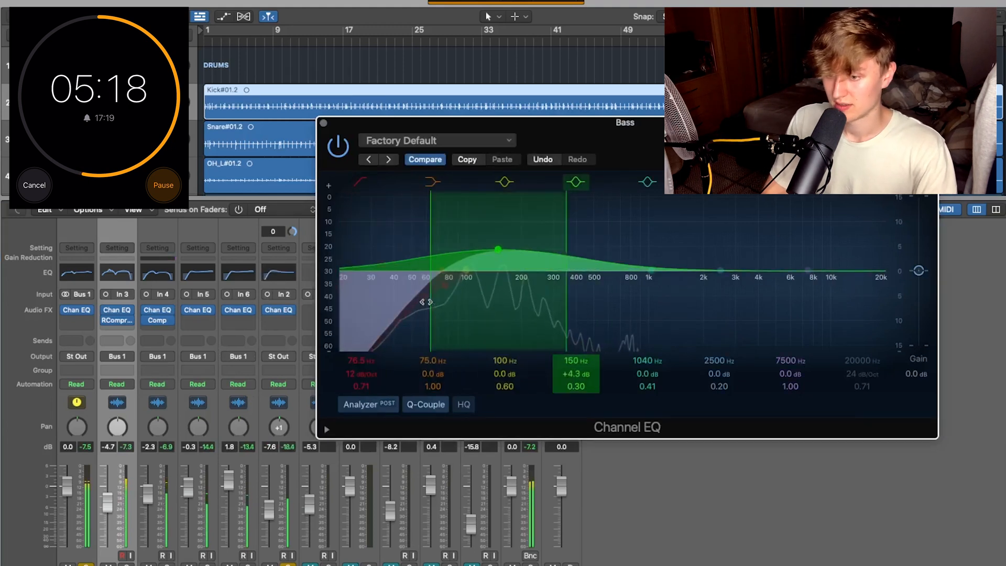
mouse_move(436, 287)
mouse_down()
mouse_move(419, 286)
mouse_move(428, 286)
mouse_up()
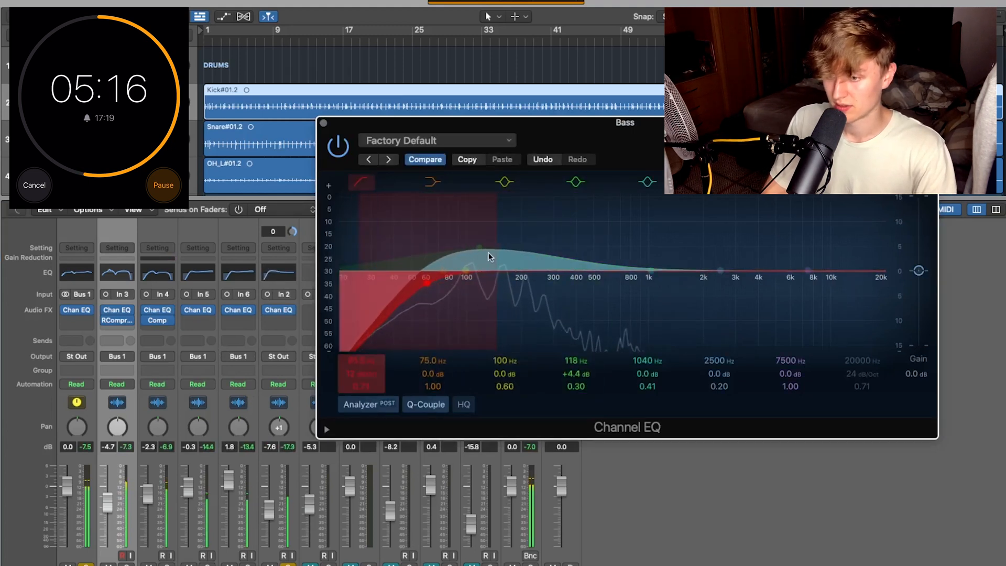
drag(520, 245, 514, 258)
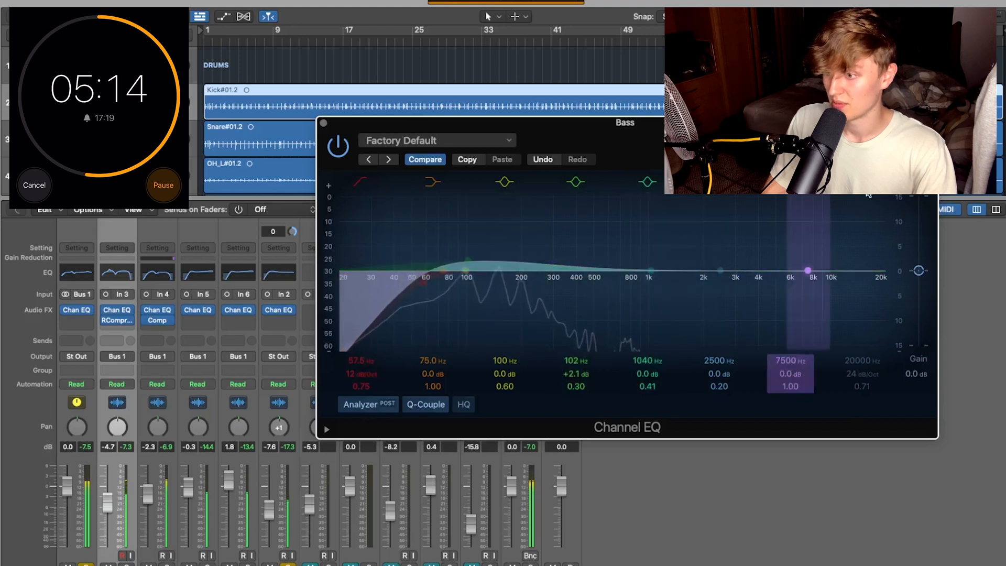
drag(883, 281, 681, 256)
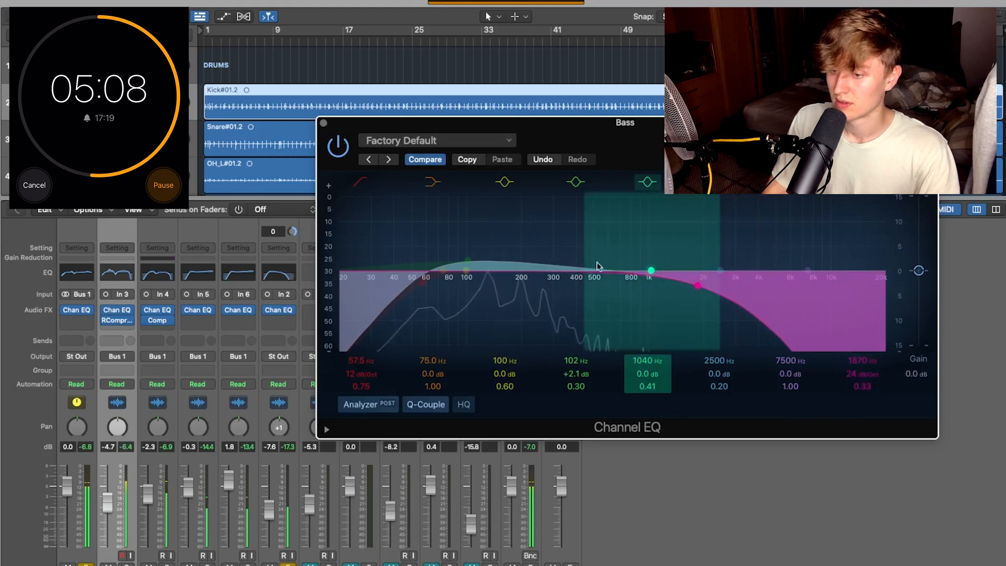
Reshape the Bass EQ's low boost to 4.0 dB at 115 Hz with Q 0.98, then close the EQ.
drag(580, 385, 580, 368)
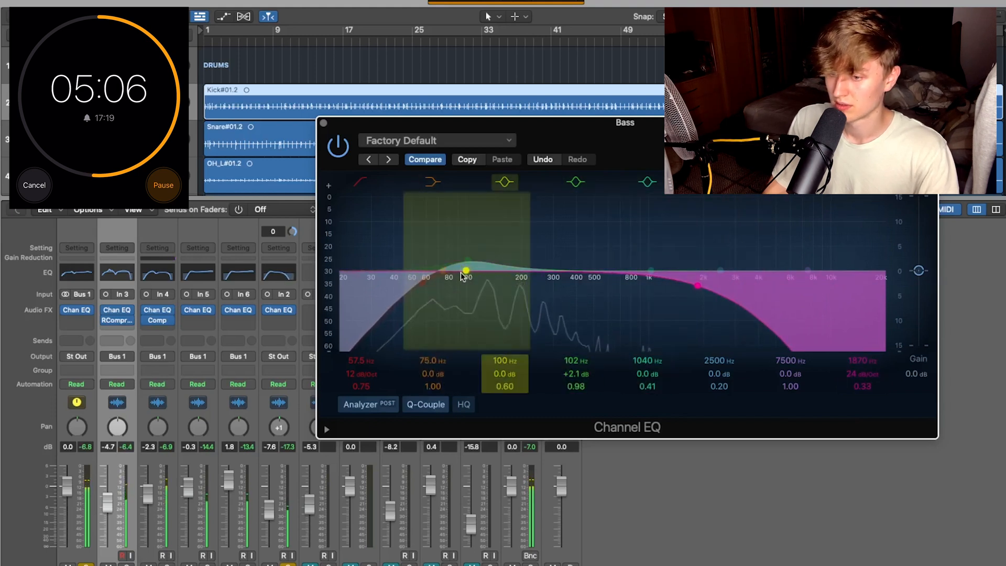
drag(467, 260, 474, 249)
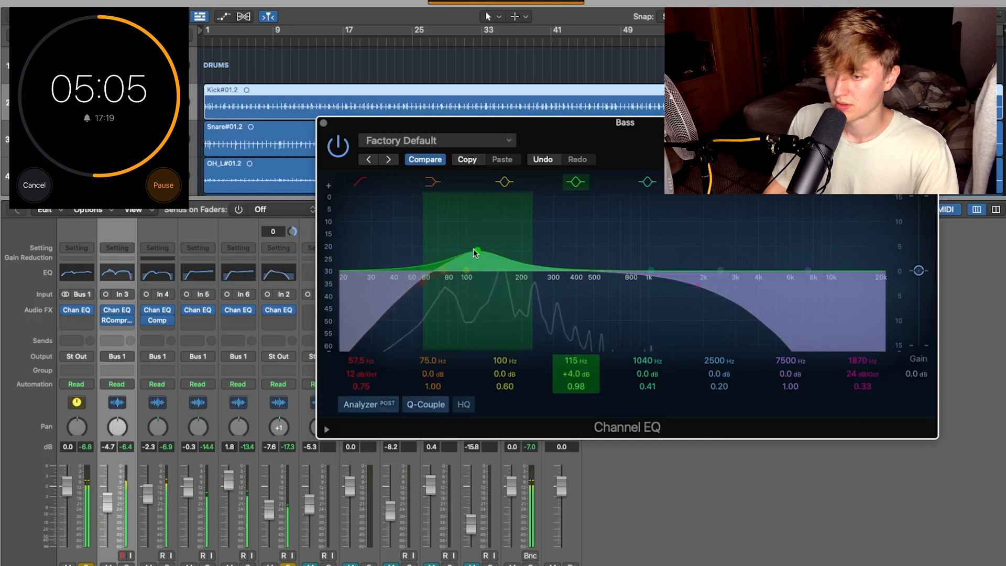
click(323, 123)
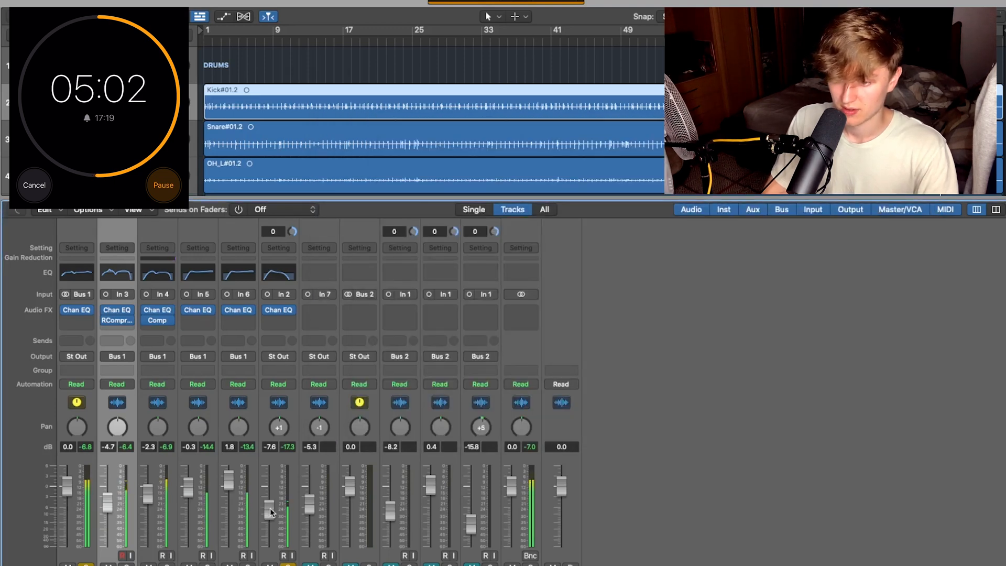
Add a Compressor to the Bass, choose the Classic VCA model and check it in playback from about bar 33.
click(283, 321)
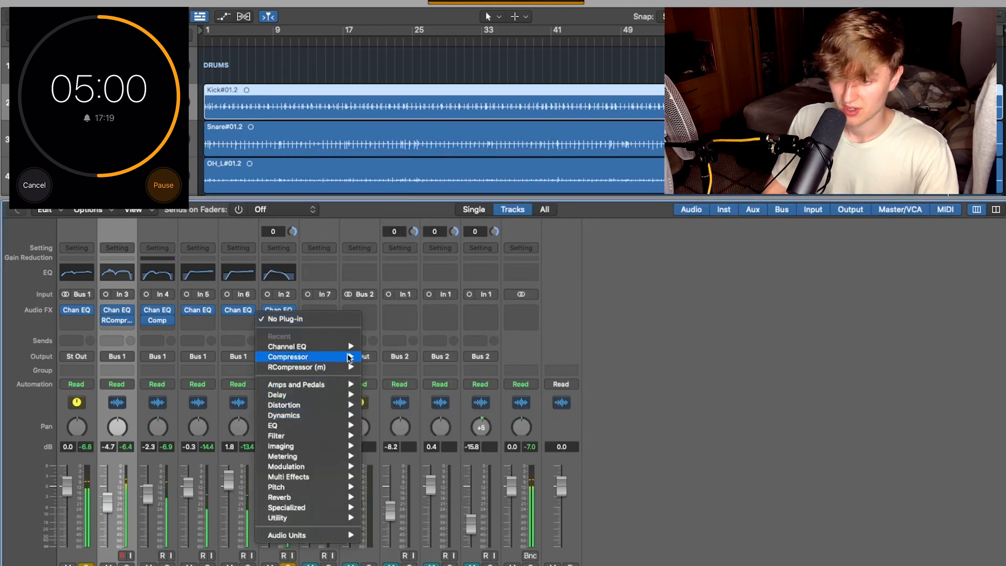
mouse_move(345, 358)
click(400, 357)
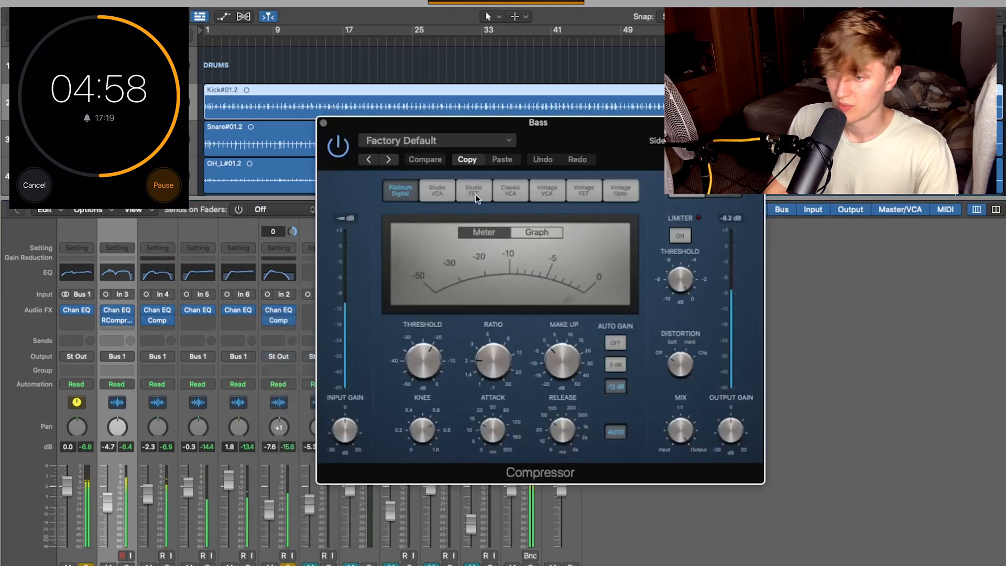
click(475, 191)
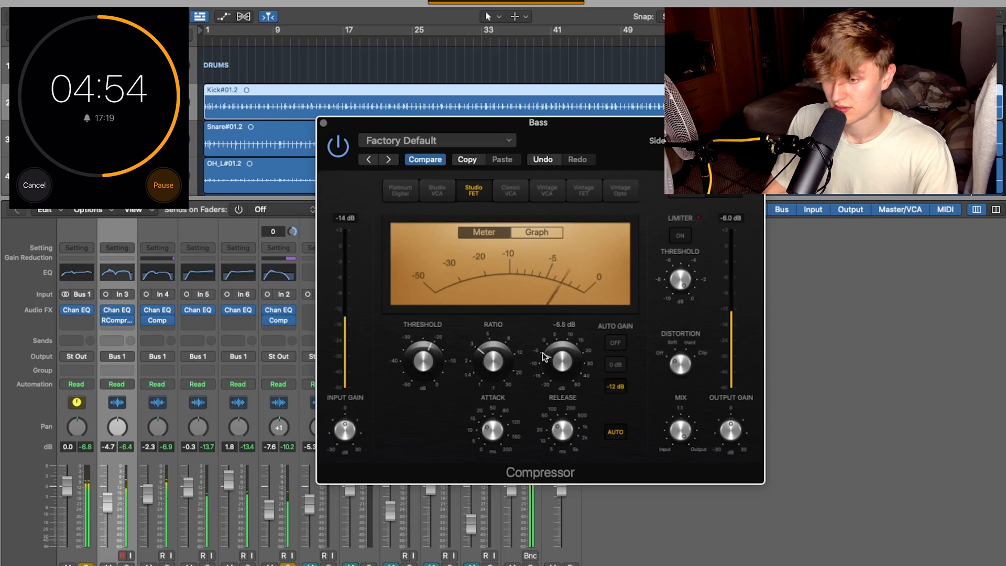
click(513, 198)
click(485, 43)
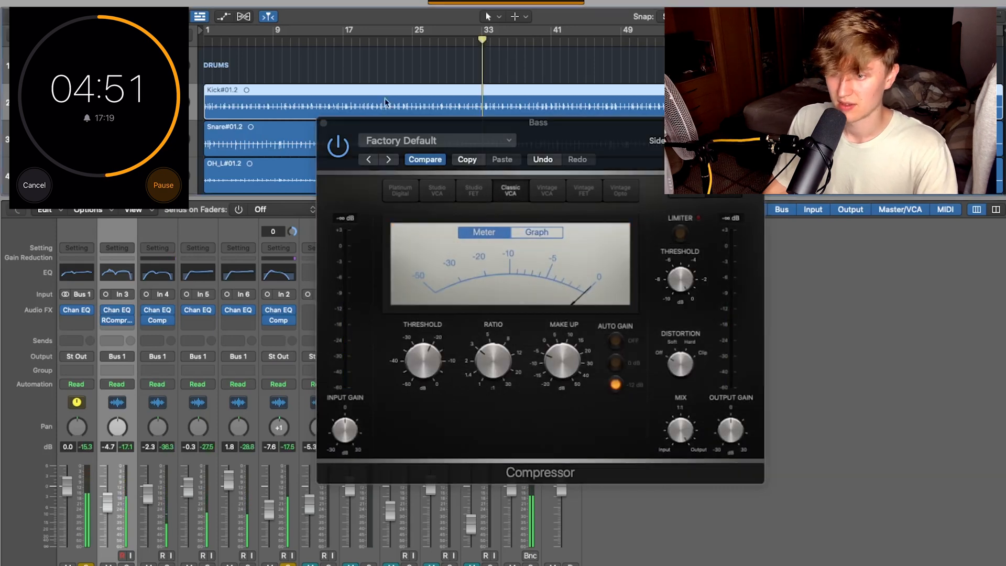
click(325, 124)
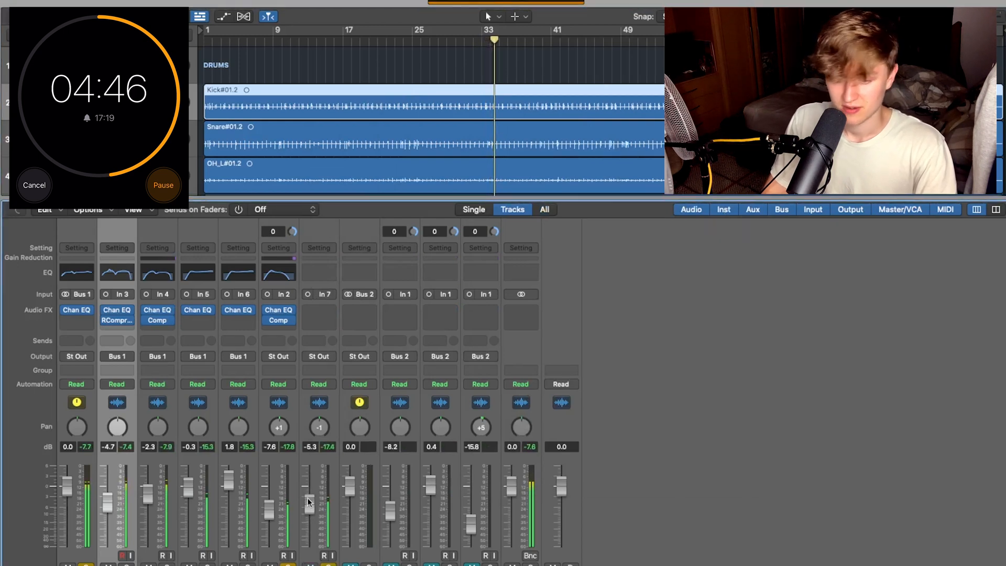
Insert a mono-to-stereo Sample Delay on the Guitar and set the right delay to 521 samples.
click(318, 314)
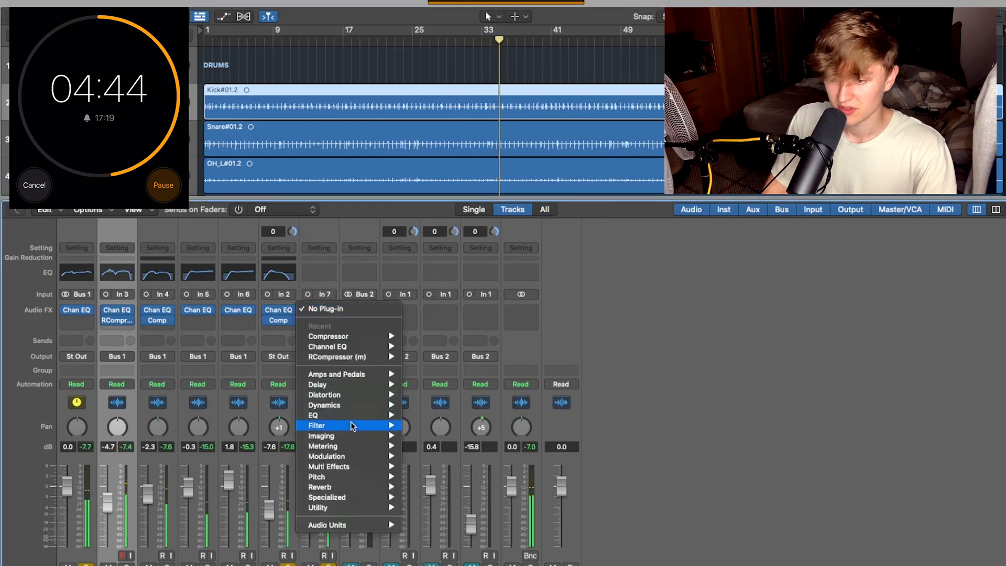
mouse_move(356, 408)
mouse_move(376, 386)
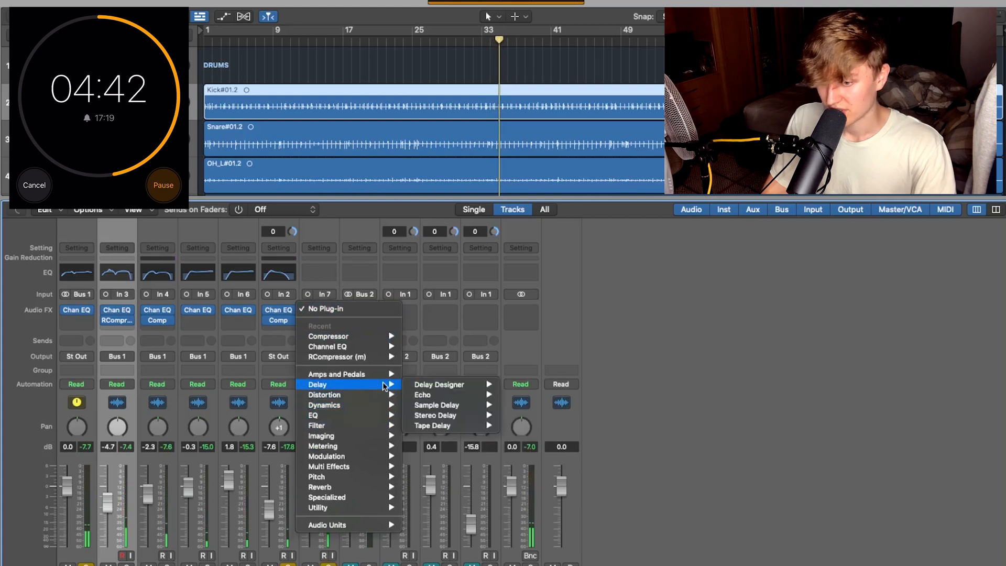
mouse_move(447, 415)
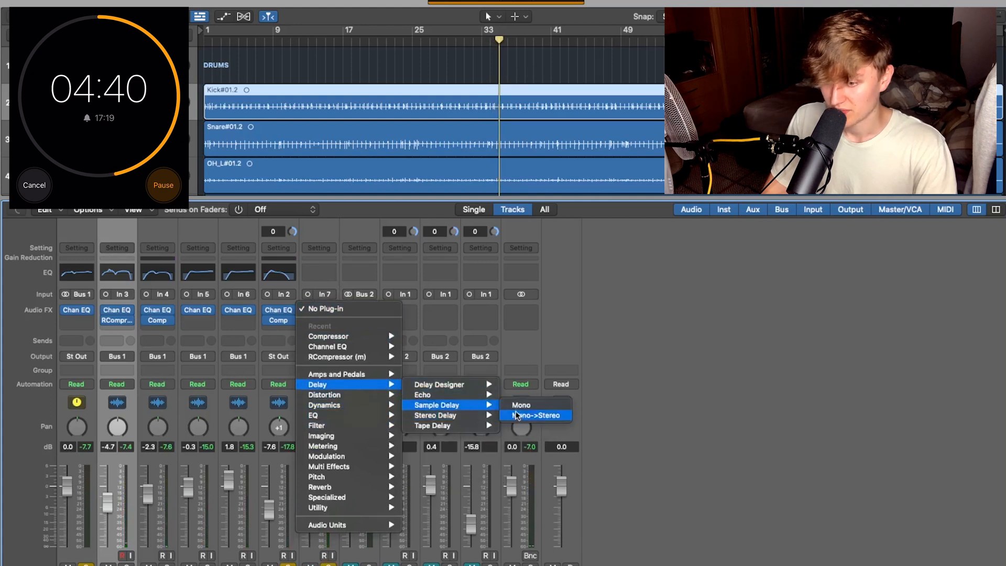
click(535, 415)
drag(430, 210, 435, 211)
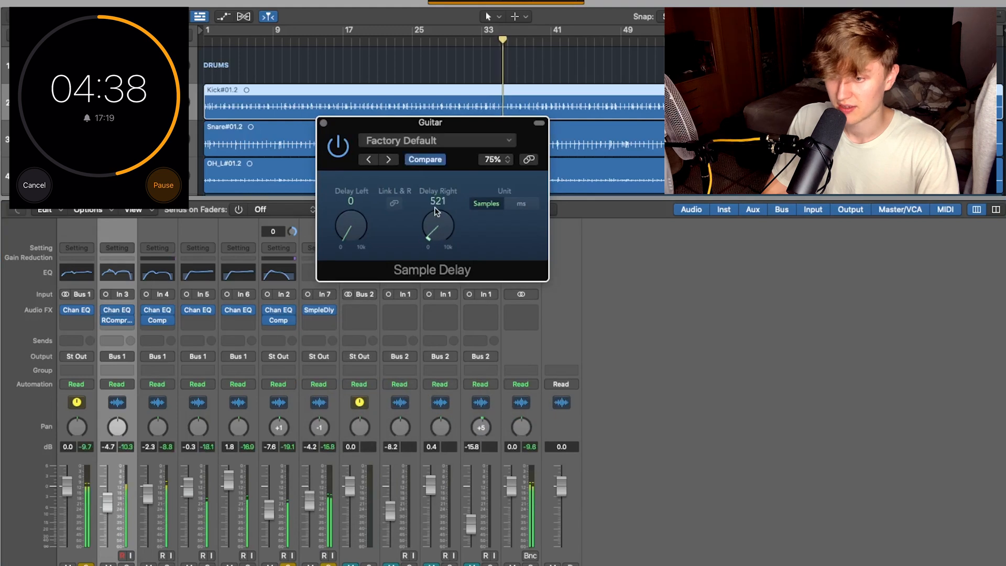
click(324, 123)
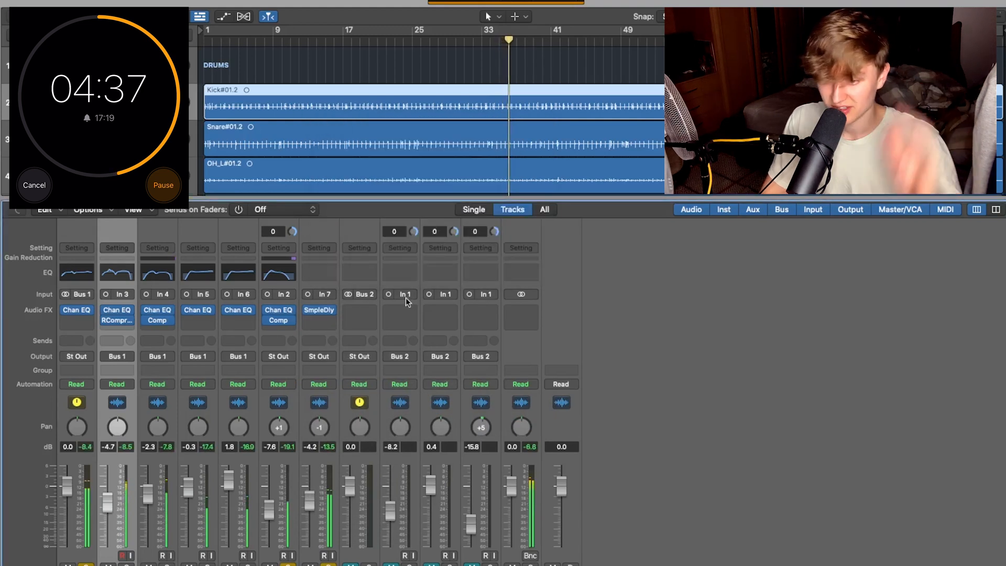
Give the Guitar a Channel EQ with a 12 dB/Oct low cut at 112 Hz and a 24 dB/Oct high cut at 8450 Hz.
click(318, 272)
click(361, 182)
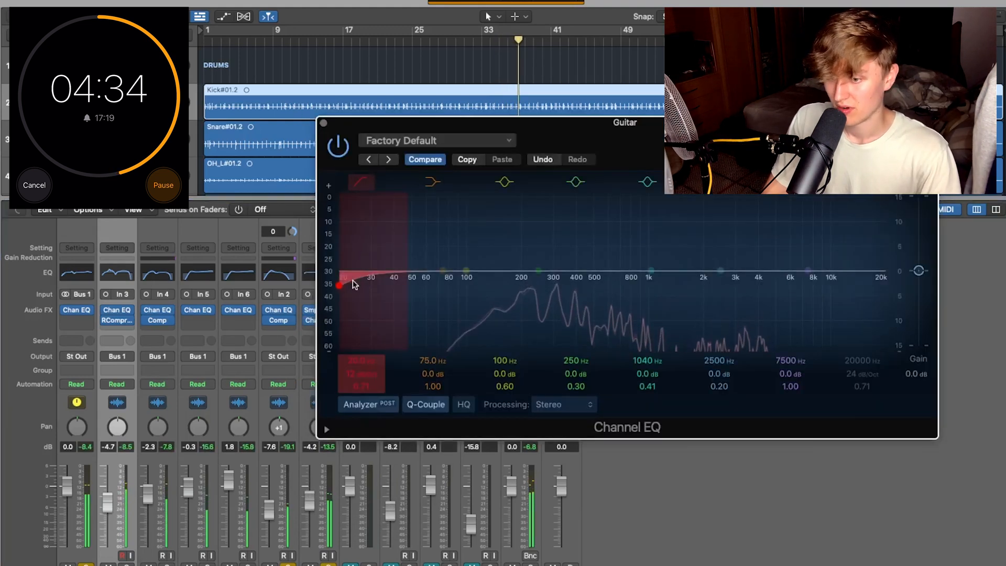
drag(347, 271, 497, 272)
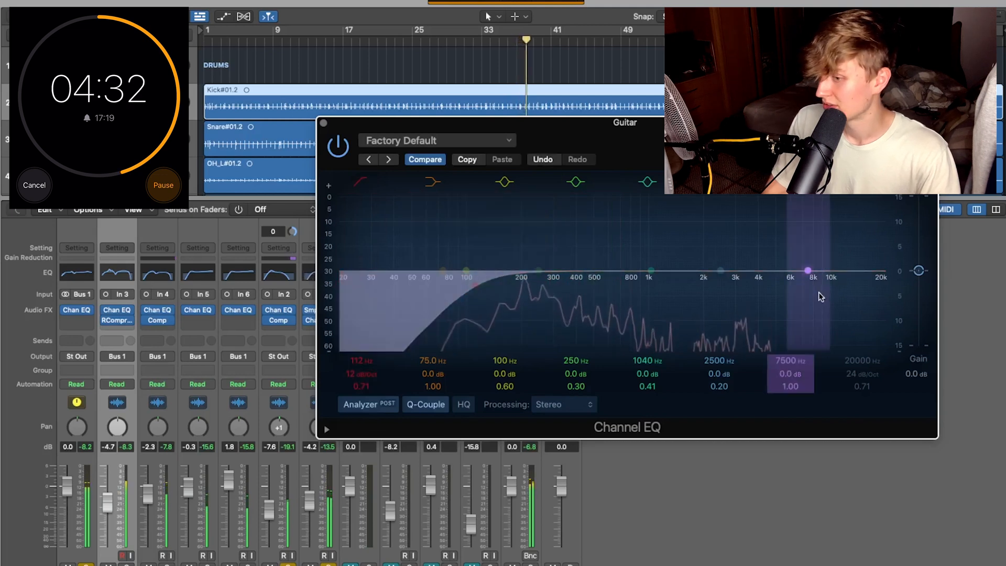
drag(880, 273, 817, 285)
Boost the Guitar EQ by 2.0 dB at 2880 Hz, adjust that band's Q and close the EQ.
drag(728, 270, 740, 260)
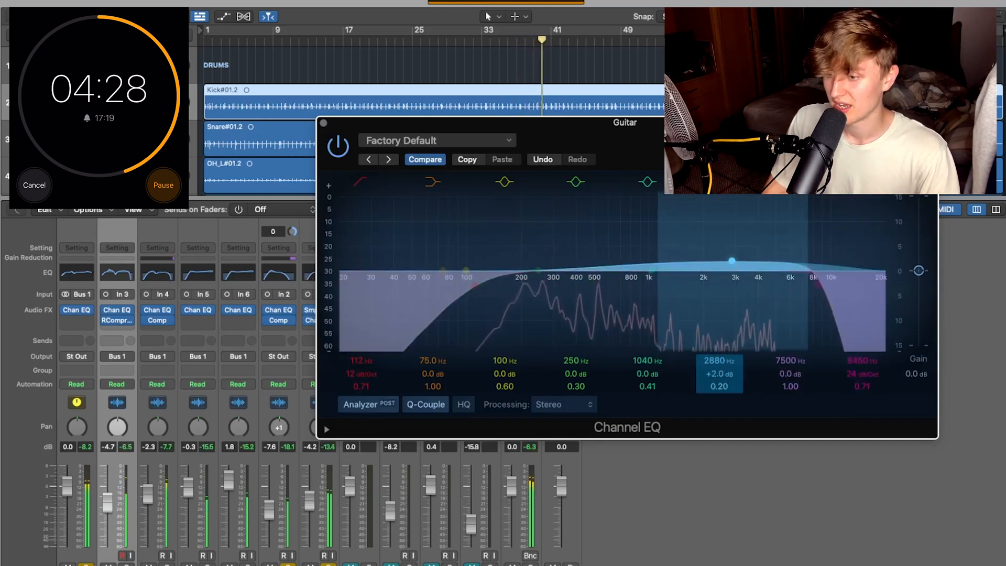
drag(721, 386, 721, 368)
click(323, 123)
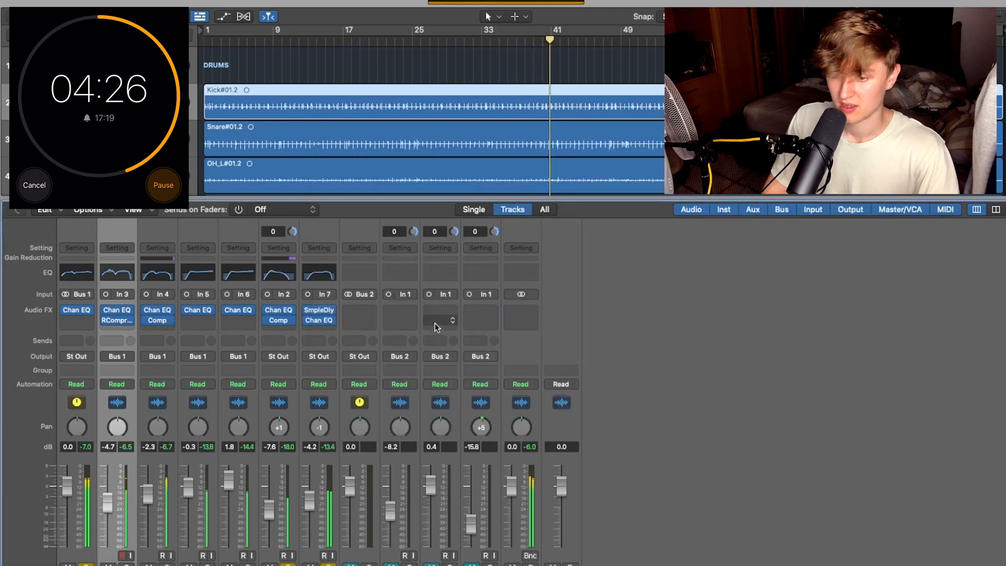
Insert the stereo Waves RVox plug-in on the vocals stack and set its compression to -7.0.
click(365, 313)
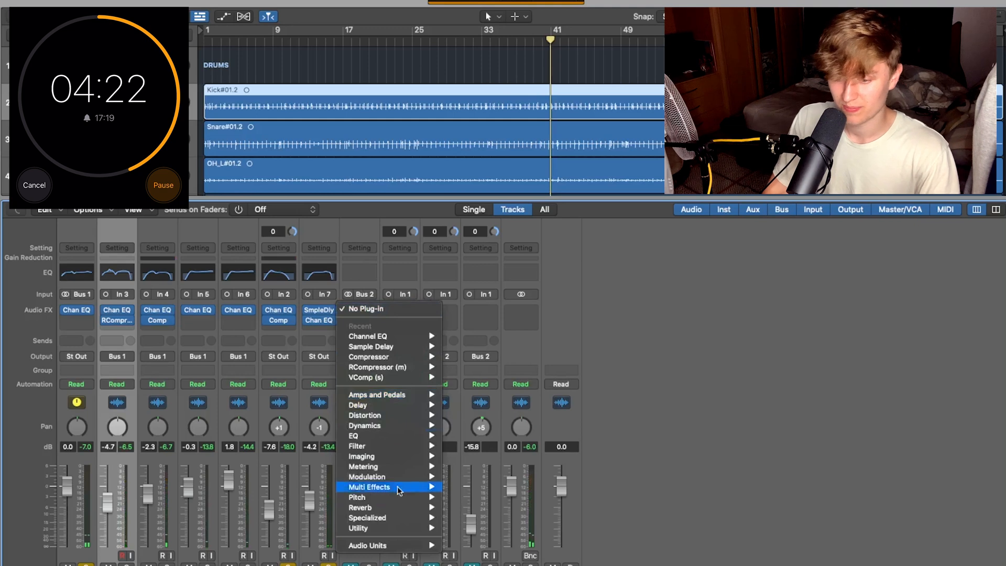
mouse_move(377, 546)
mouse_move(498, 564)
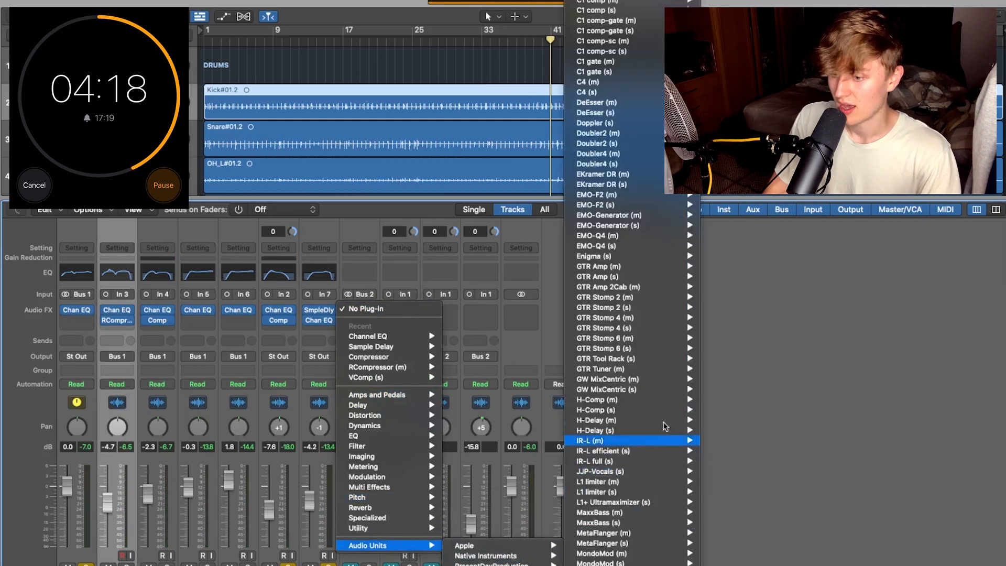
scroll(665, 428, down, 15)
mouse_move(658, 426)
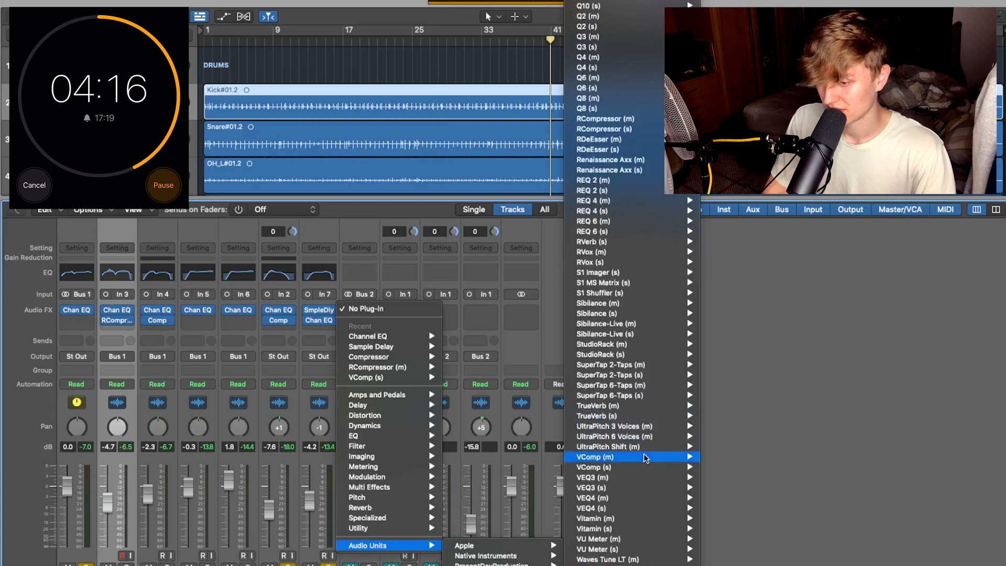
mouse_move(682, 262)
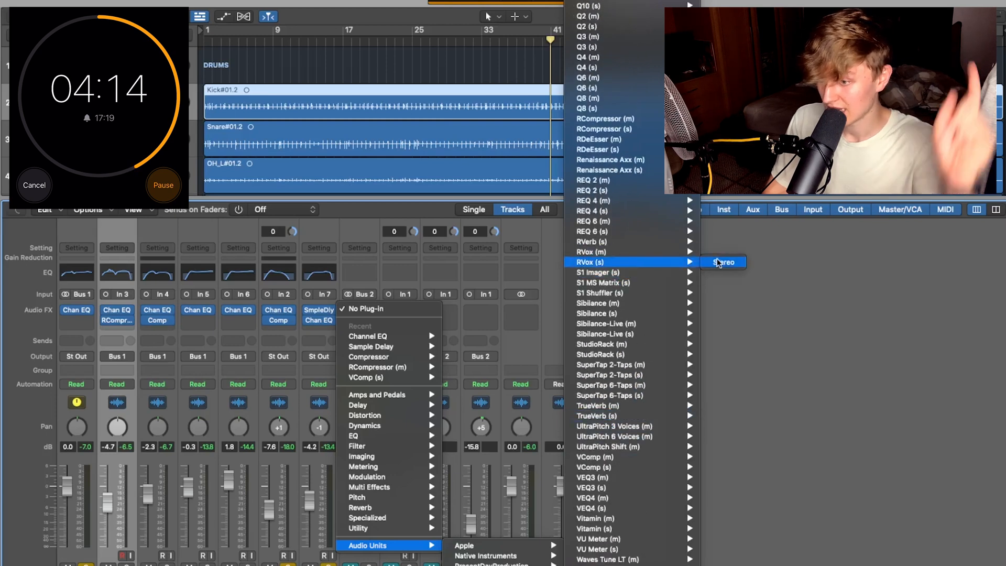
click(717, 263)
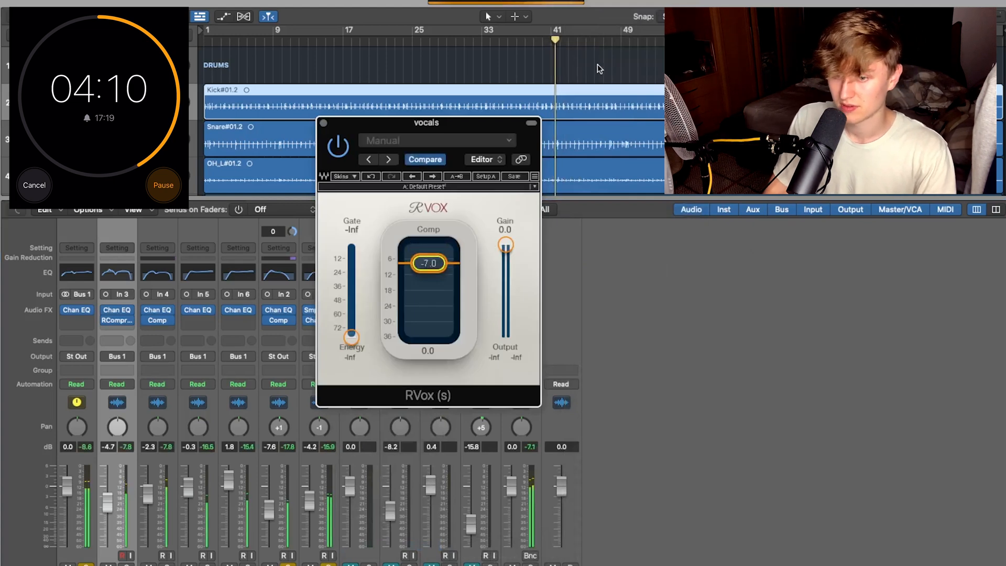
Solo the vocals stack alongside the other tracks and set its RVox to gate -23.2, compression -10.8 and gain -9.6.
scroll(598, 64, down, 6)
click(350, 564)
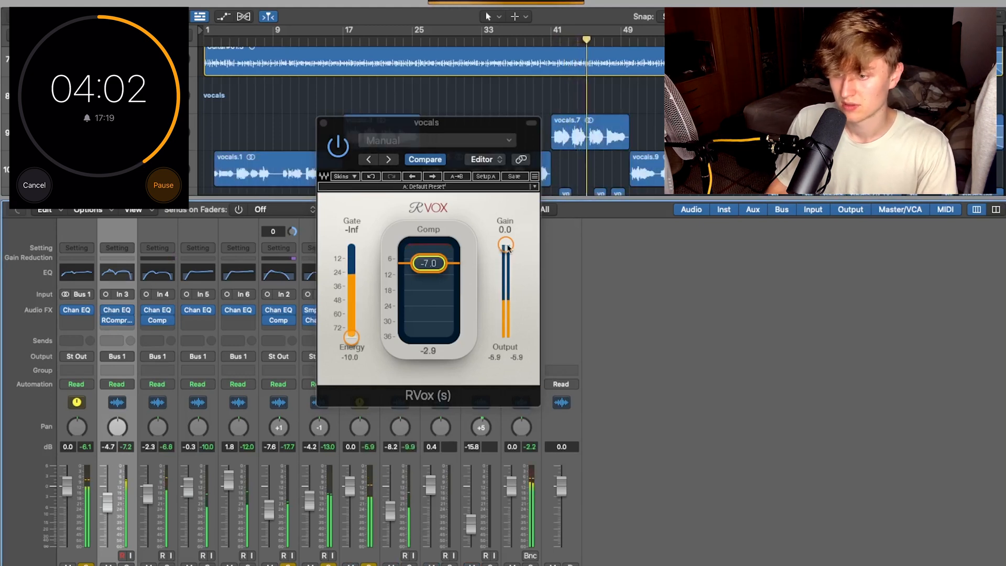
drag(505, 245, 506, 273)
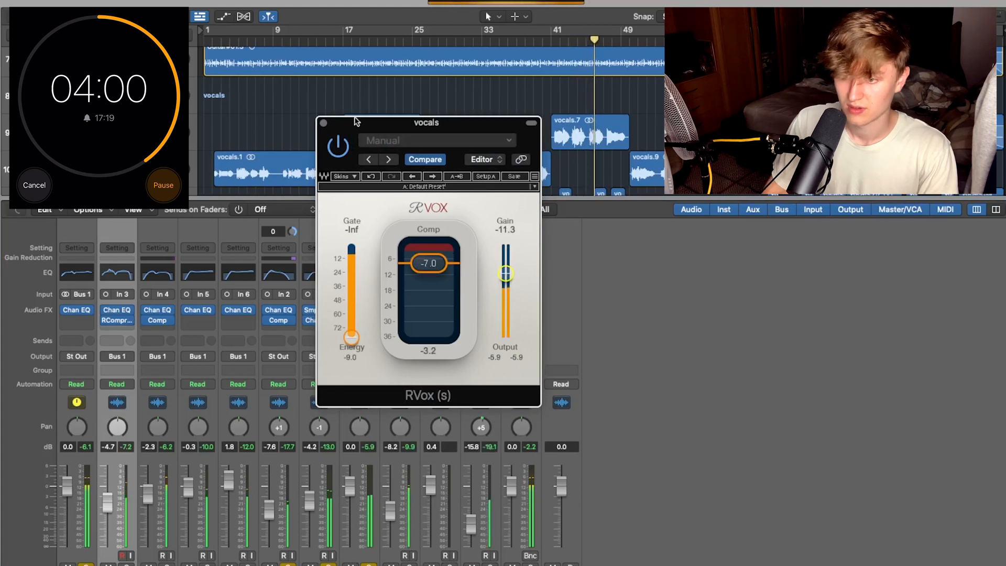
drag(366, 122, 564, 107)
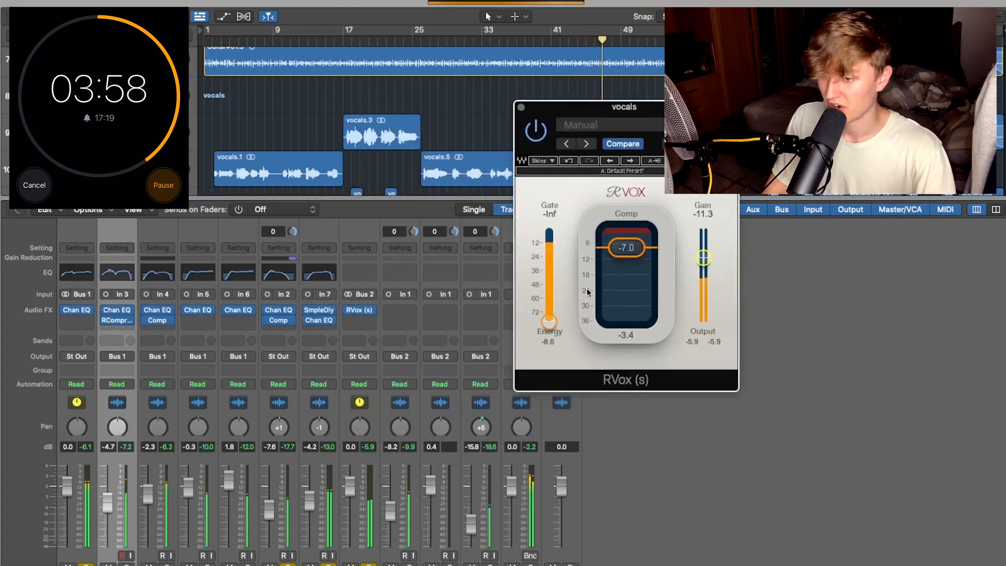
drag(557, 325, 551, 281)
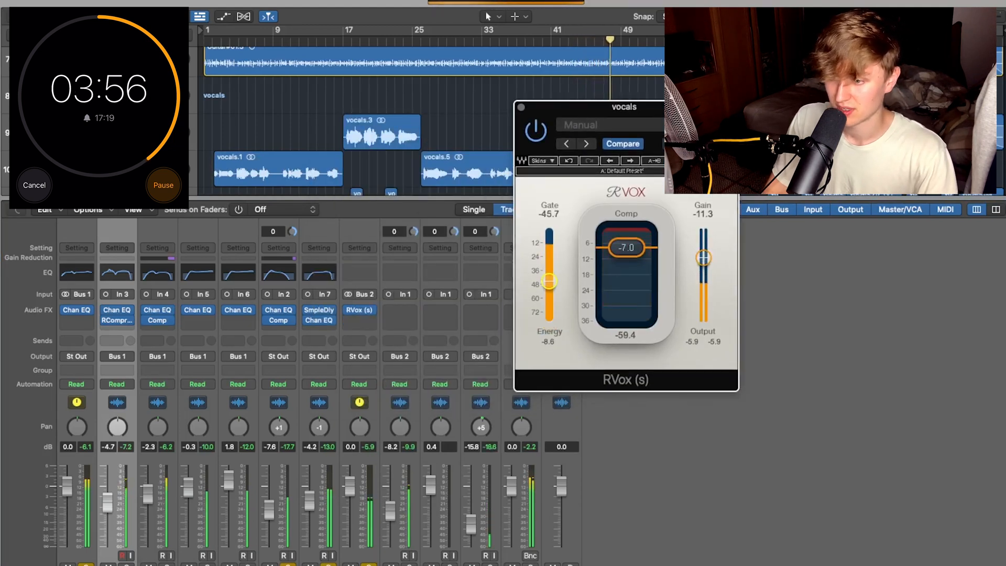
drag(625, 247, 627, 256)
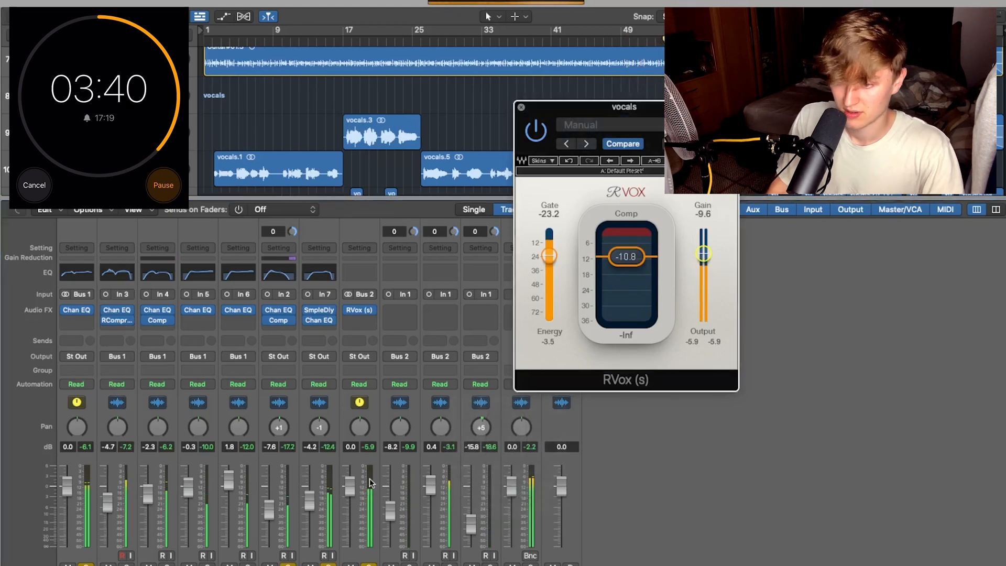
Refine the vocals RVox to compression -11.3 and gain -10.9, then close the plug-in.
click(522, 108)
click(360, 311)
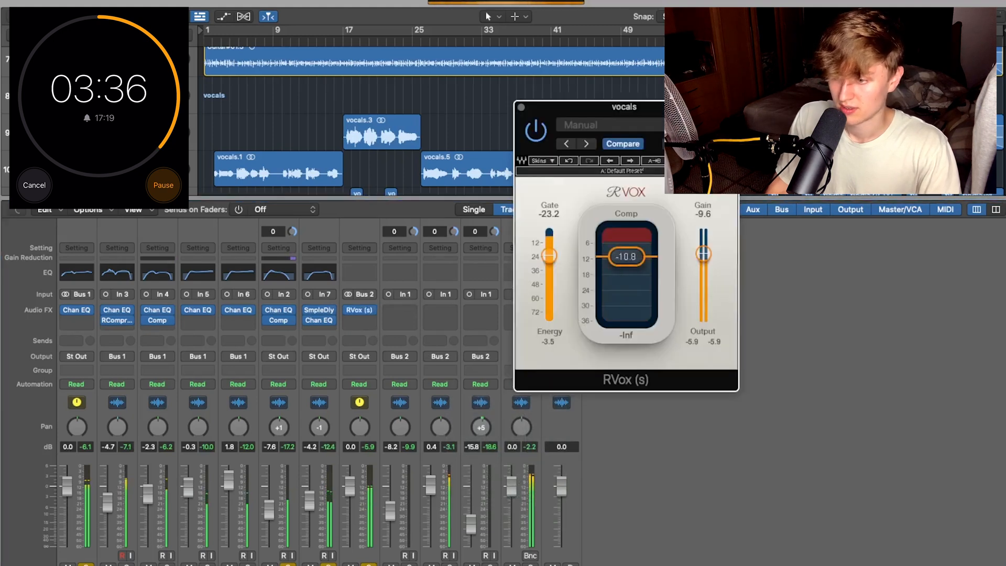
drag(697, 256, 698, 259)
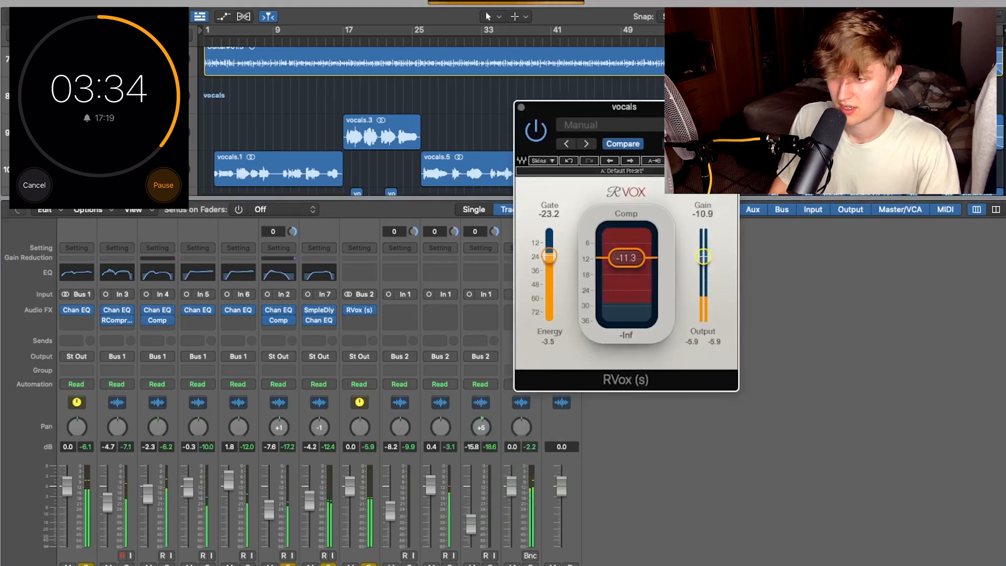
click(521, 107)
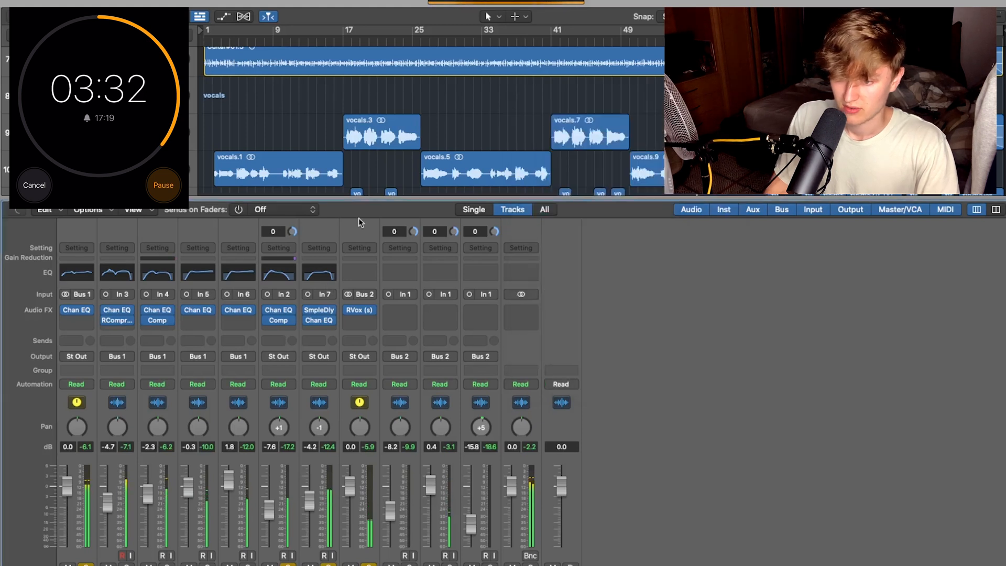
Add a Channel EQ to the vocals stack with a low cut at 232 Hz and a high cut at 18400 Hz.
click(365, 272)
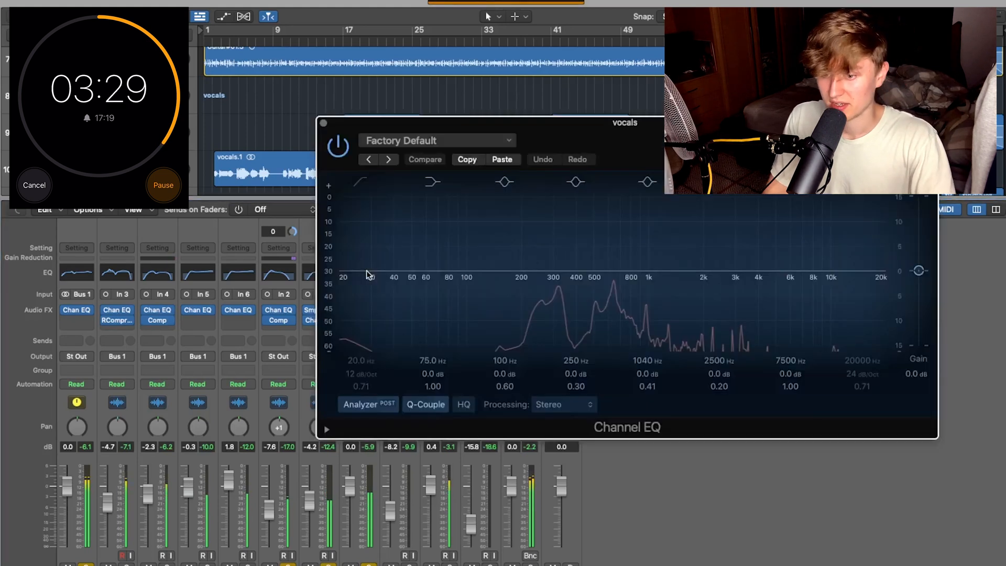
click(361, 181)
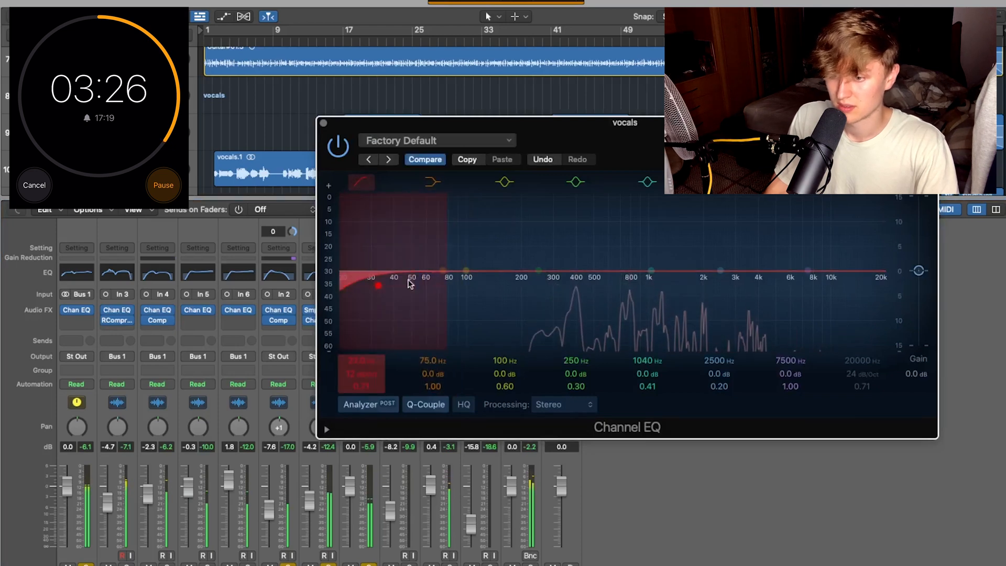
drag(410, 283, 533, 289)
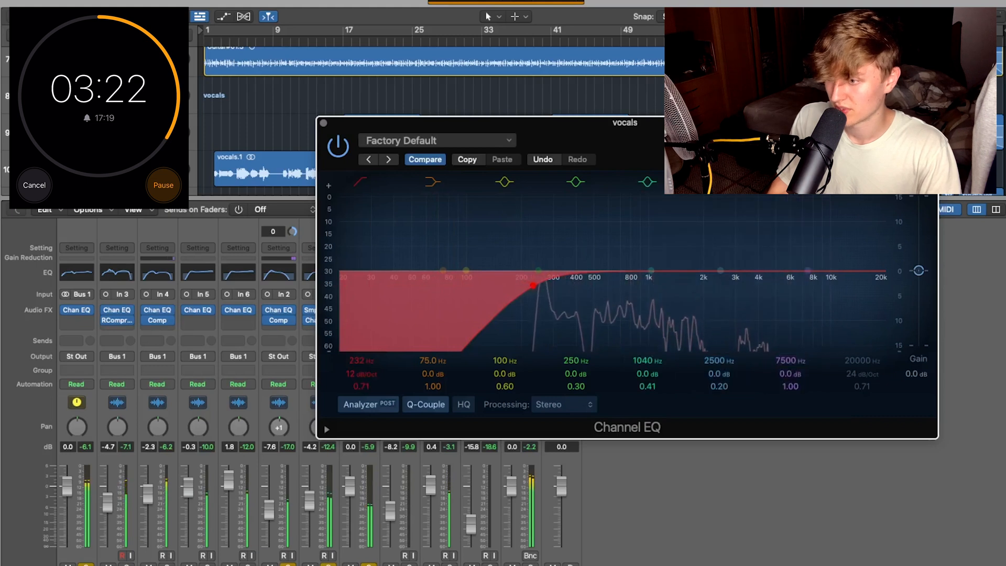
drag(883, 281, 878, 286)
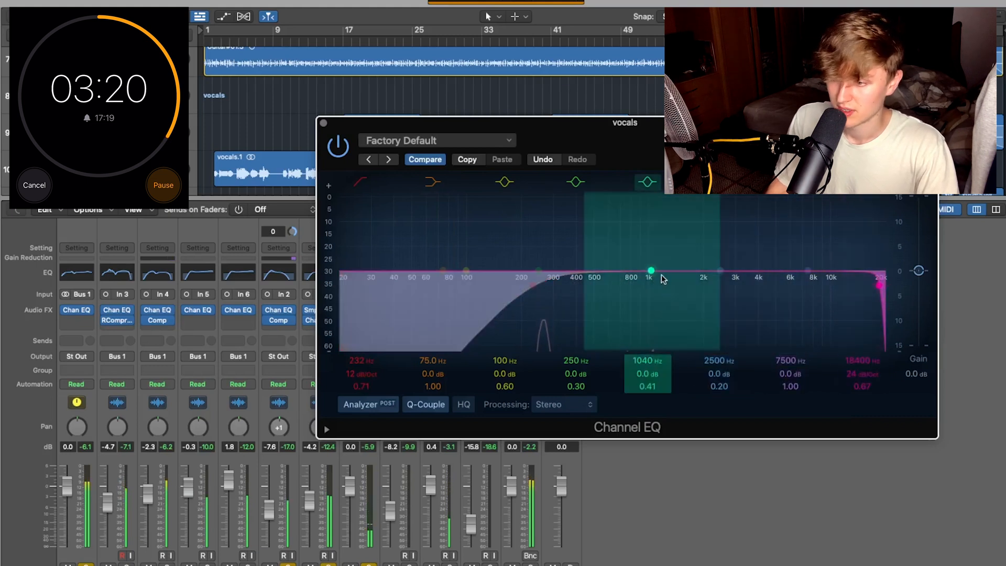
Boost the vocals EQ by 3.8 dB at 12300 Hz with Q 1.50 and cut 4.8 dB at 565 Hz with Q 2.00.
drag(719, 271, 818, 253)
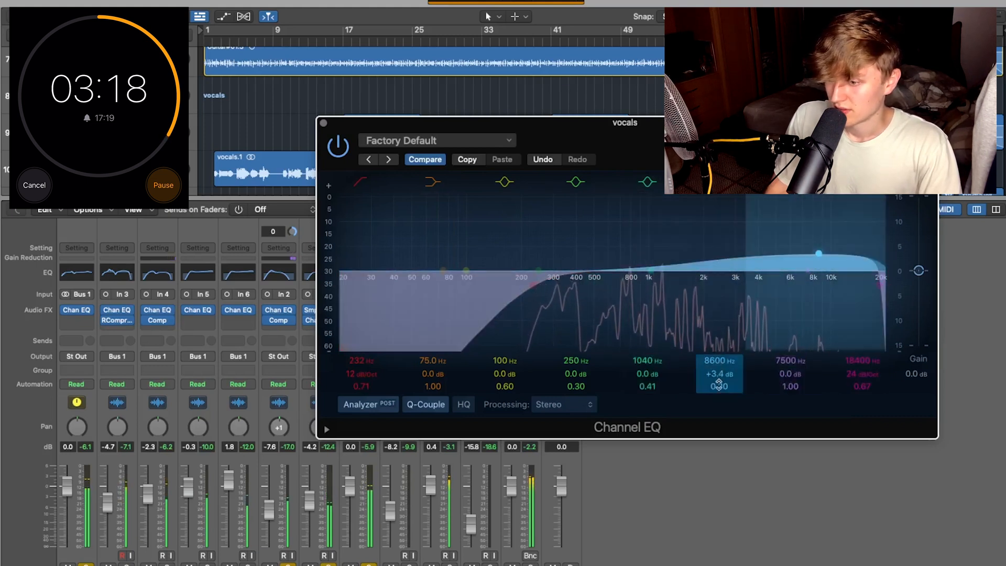
drag(719, 384, 735, 362)
drag(819, 253, 845, 251)
drag(648, 270, 598, 246)
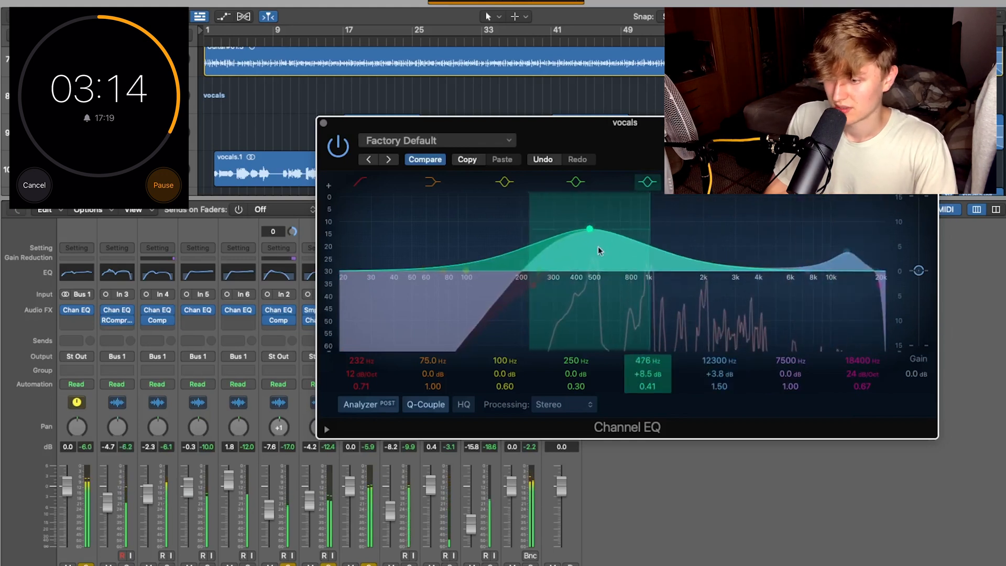
drag(648, 387, 646, 363)
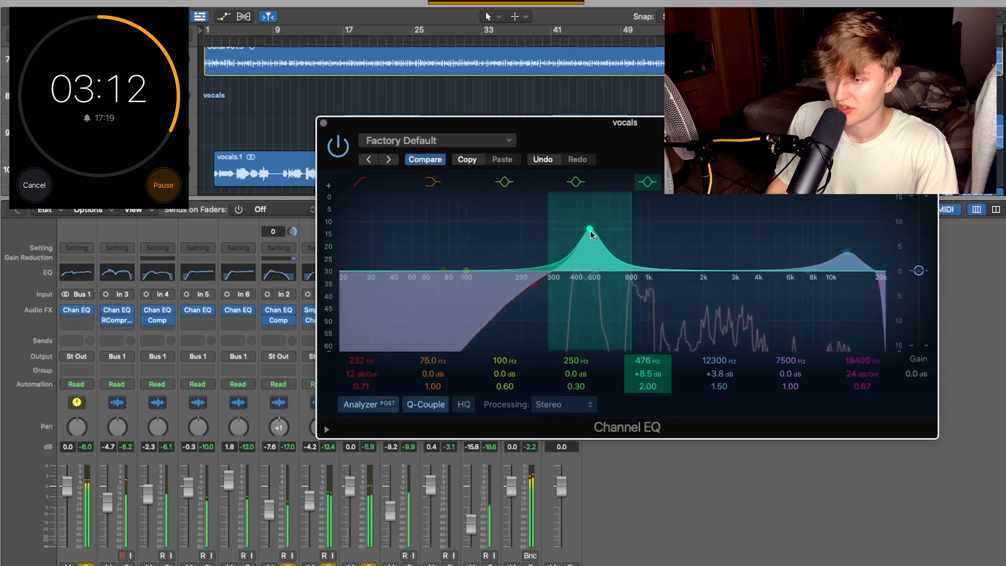
drag(590, 231, 603, 310)
Lower the vocals low cut to 59.5 Hz with Q 1.00 and boost 2.5 dB at 374 Hz with Q 1.70.
drag(521, 295, 505, 287)
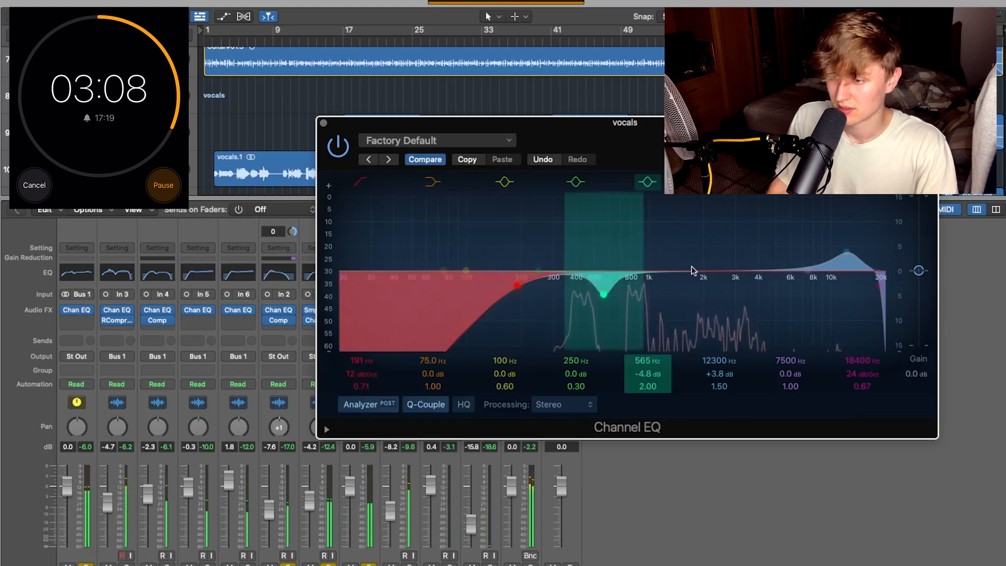
drag(519, 286, 444, 278)
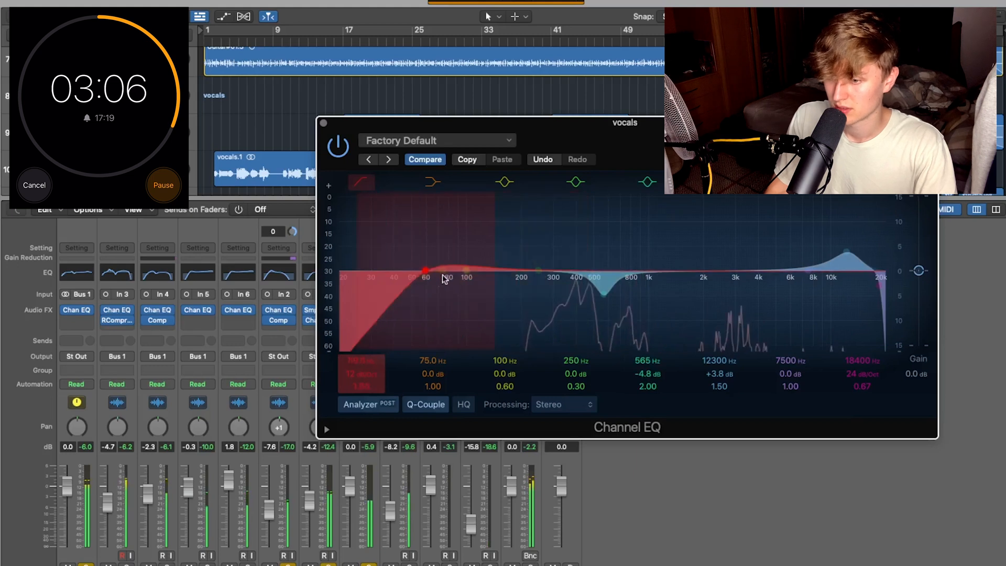
drag(538, 270, 576, 257)
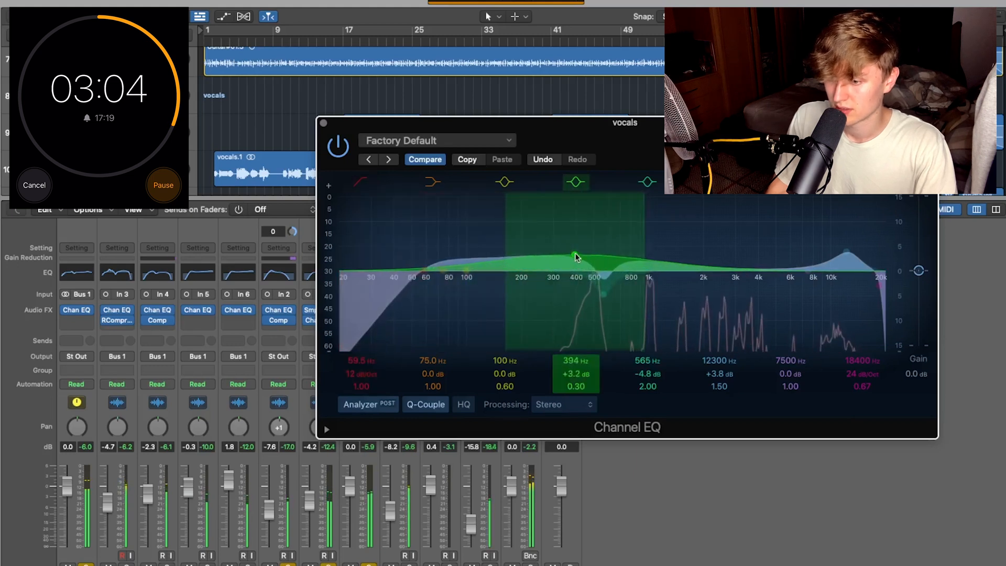
drag(576, 386, 543, 305)
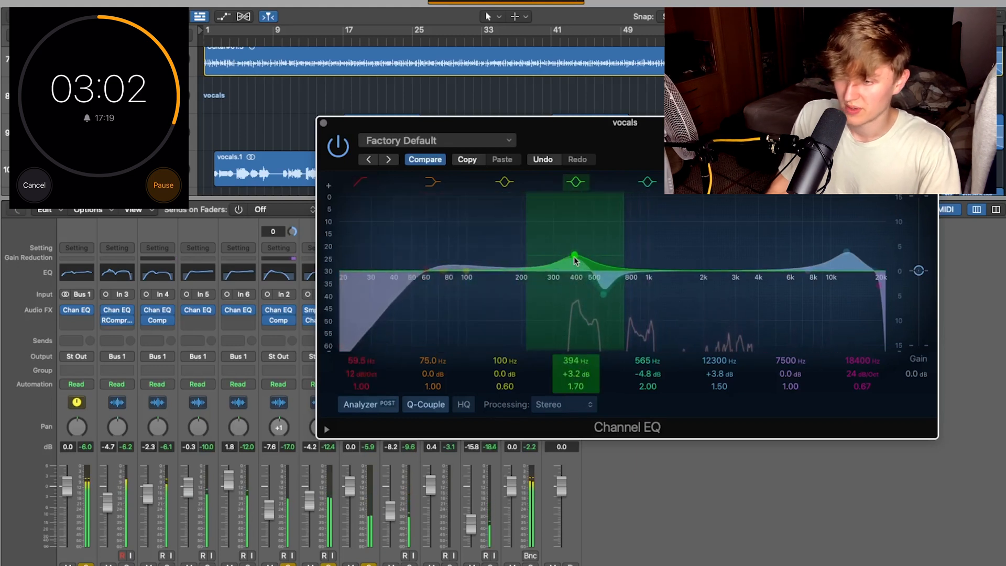
drag(575, 261, 572, 262)
Move the vocals low cut to 236 Hz, set the high bands to +5.0 dB at 12200 Hz and +1.7 dB at 3660 Hz, and close the EQ.
drag(425, 271, 526, 271)
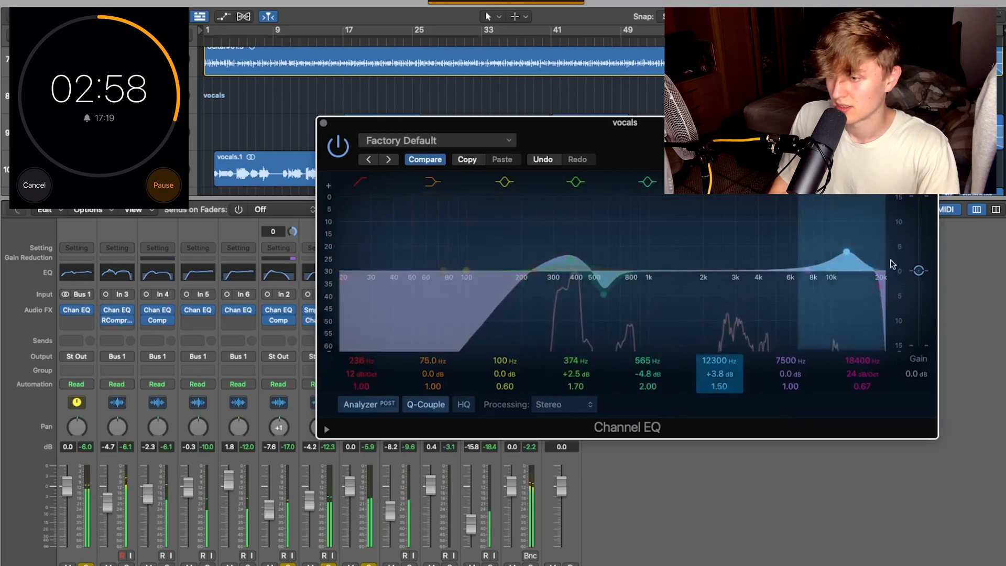
drag(847, 254, 750, 262)
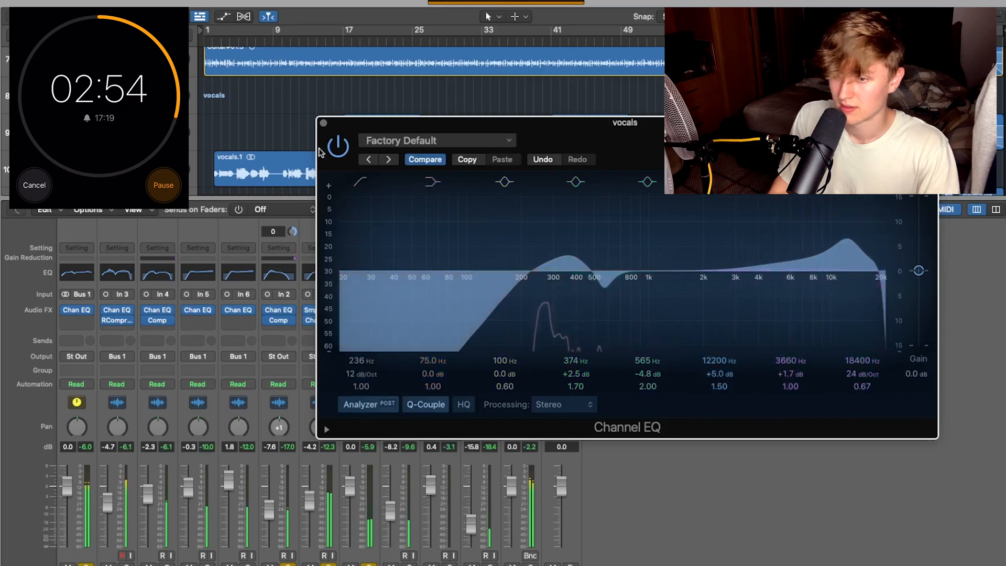
click(323, 123)
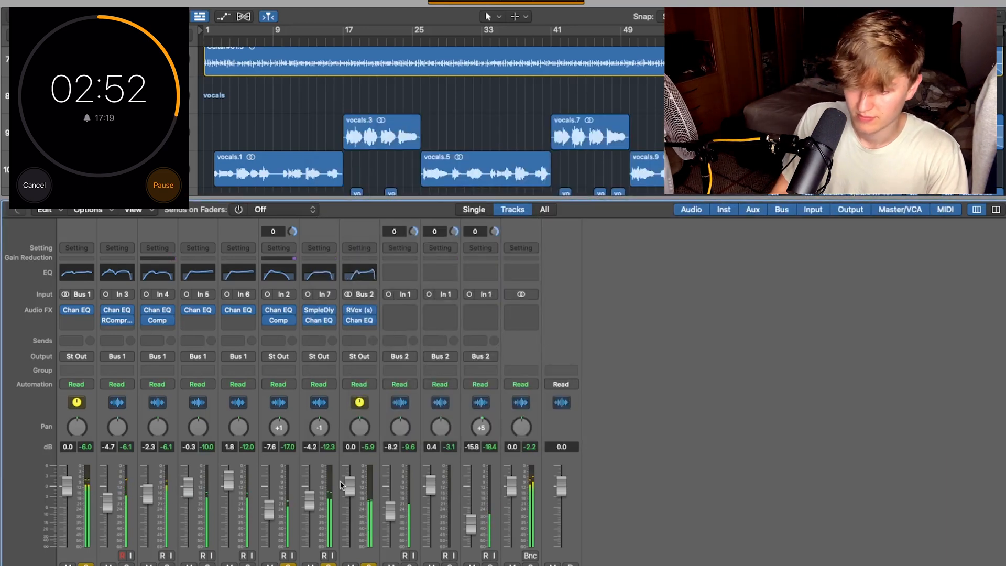
Play the song from bar 17 and select the vocal chorus track.
scroll(521, 86, down, 5)
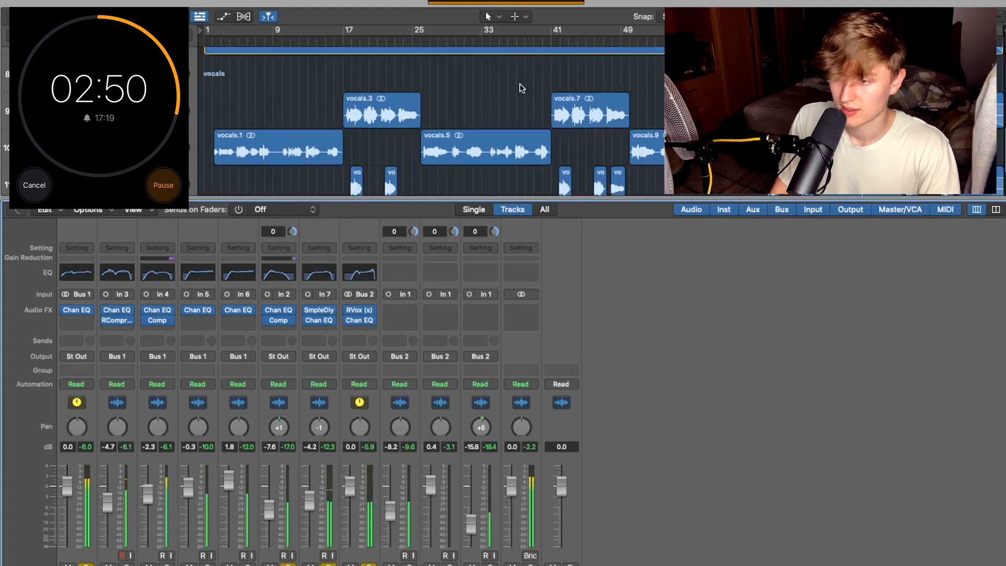
click(347, 38)
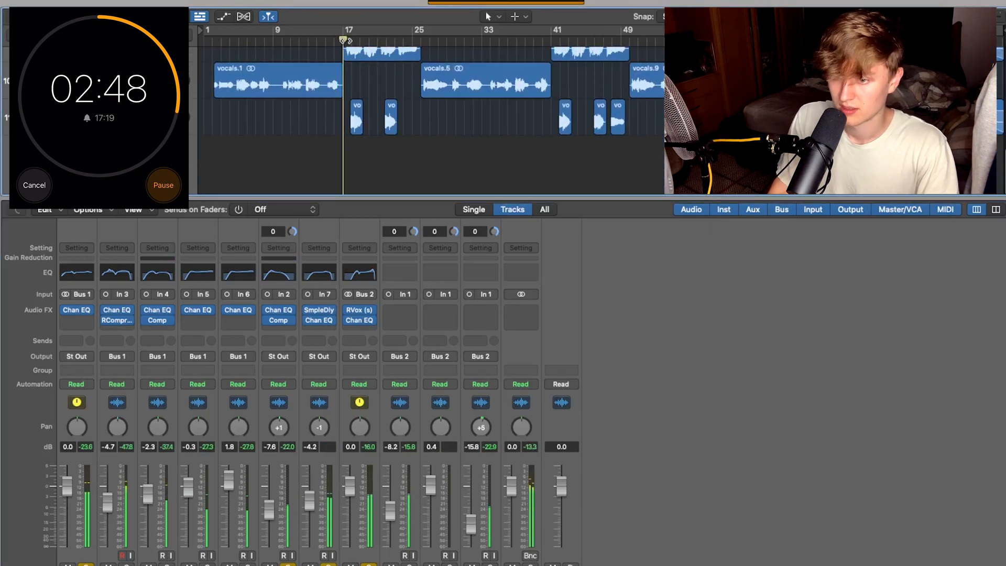
click(142, 118)
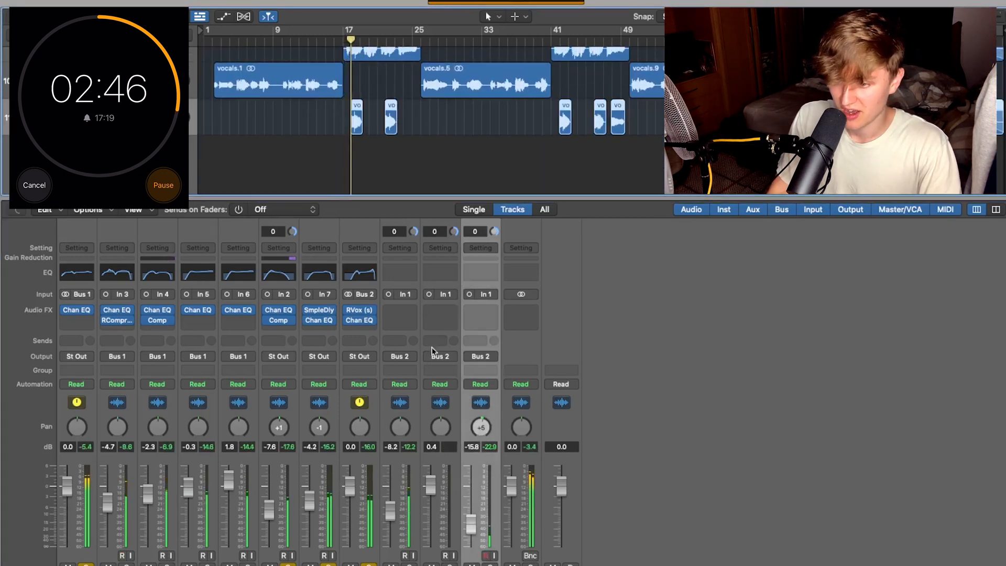
click(481, 314)
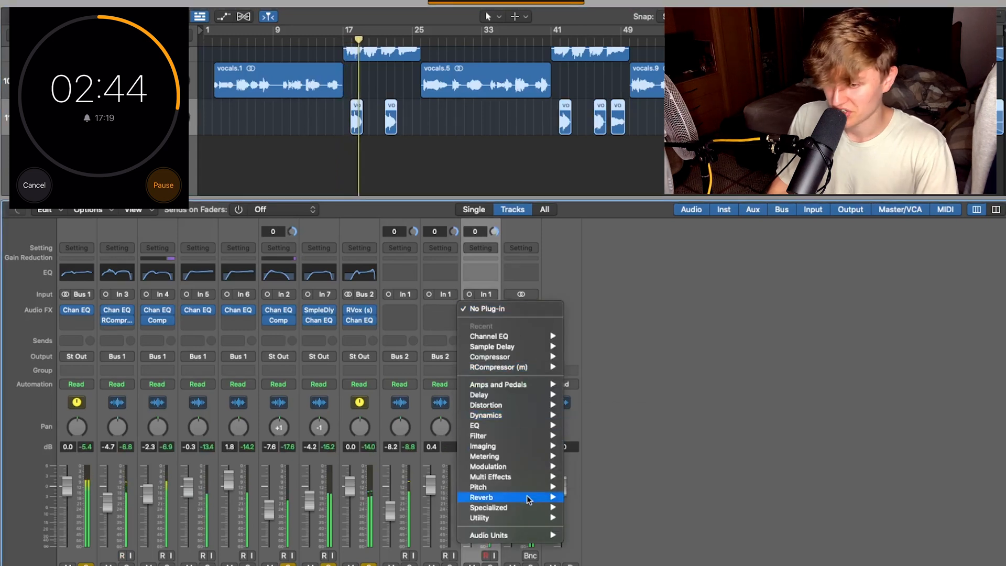
mouse_move(529, 485)
mouse_move(626, 501)
click(714, 499)
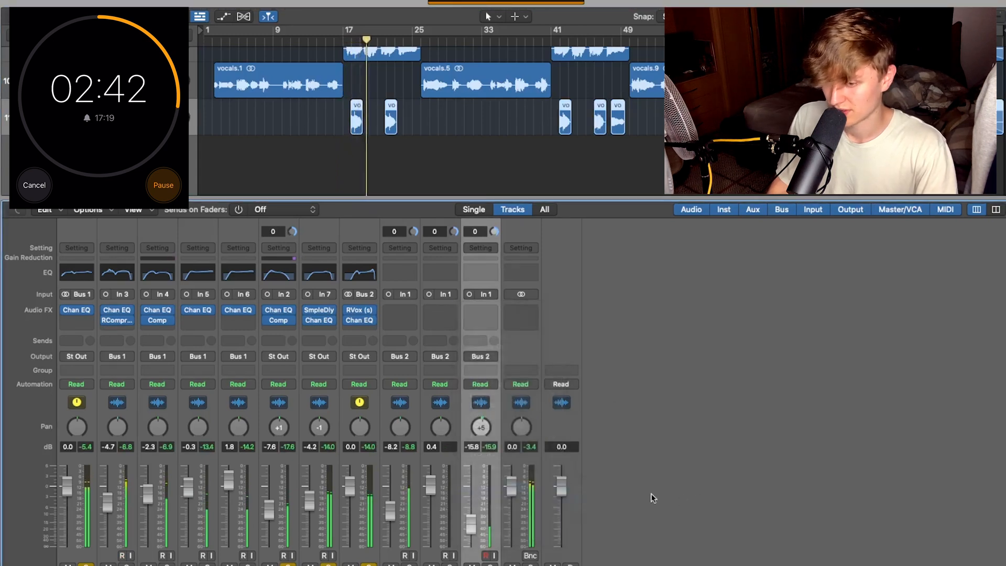
Insert a Pitch Shifter on the vocal chorus track, set to 3 semitones with 100% mix.
click(473, 334)
mouse_move(524, 497)
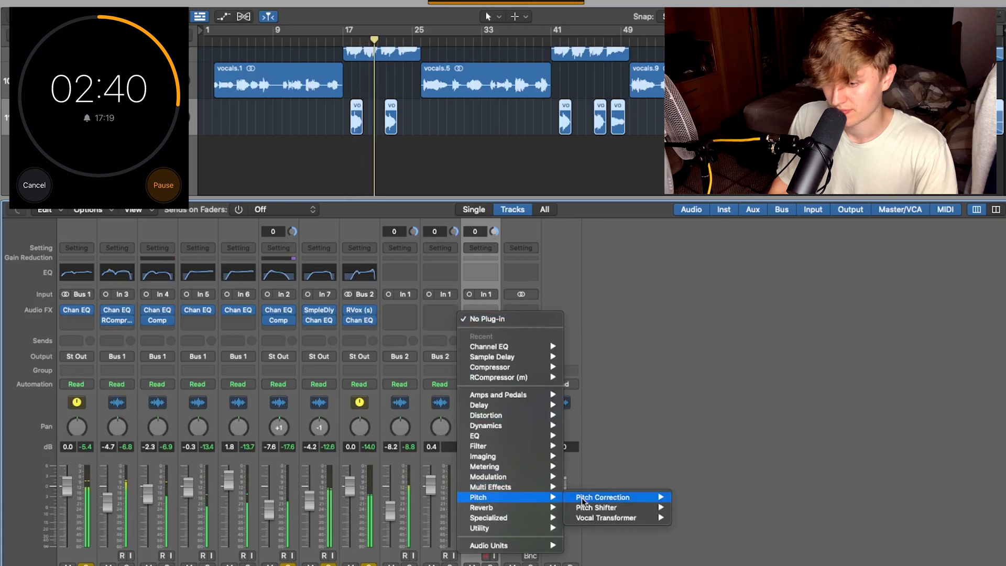
mouse_move(598, 511)
click(693, 507)
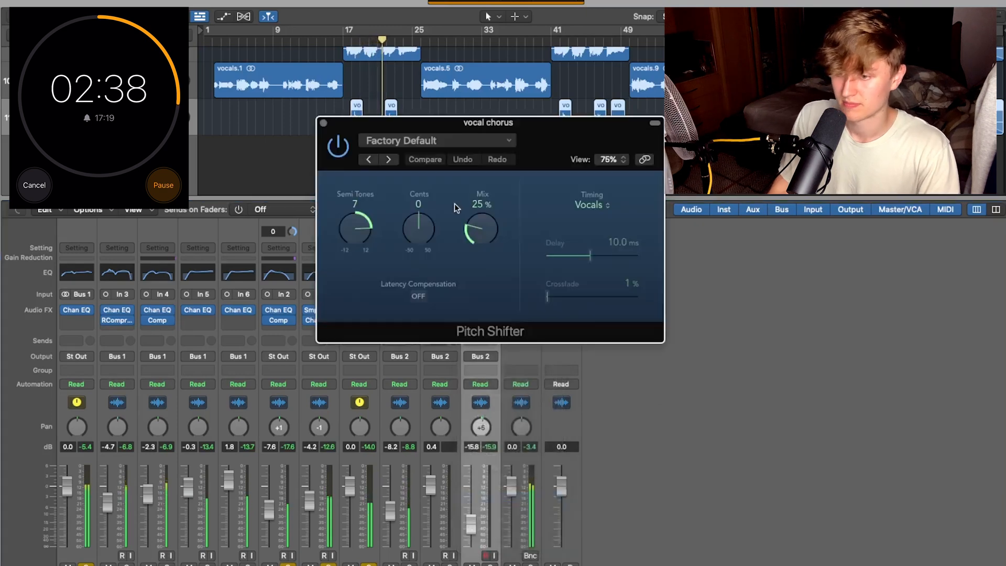
drag(485, 220, 475, 94)
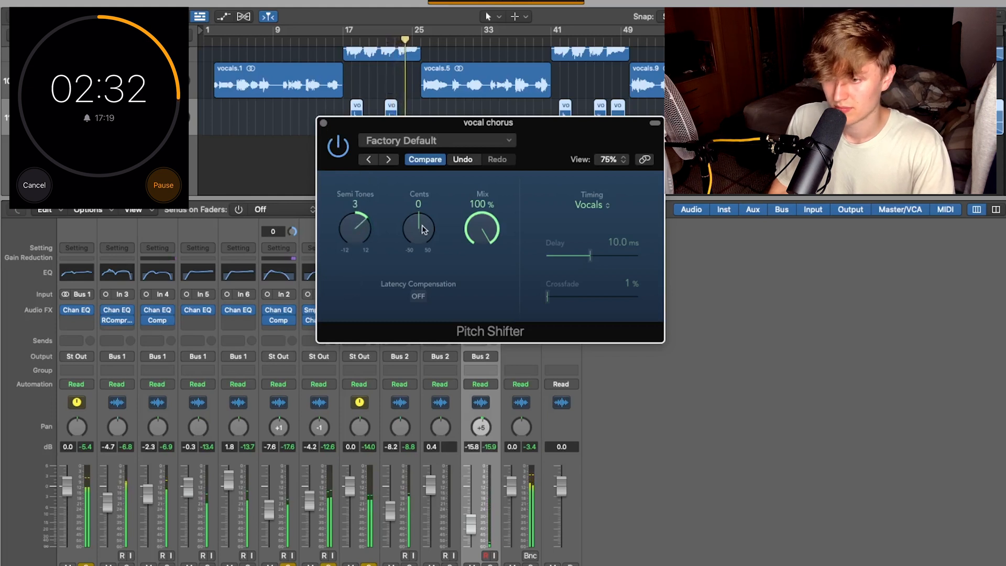
Replay from bar 17, set the vocal chorus fader to -14.6 dB, and check and close its Pitch Shifter.
click(469, 518)
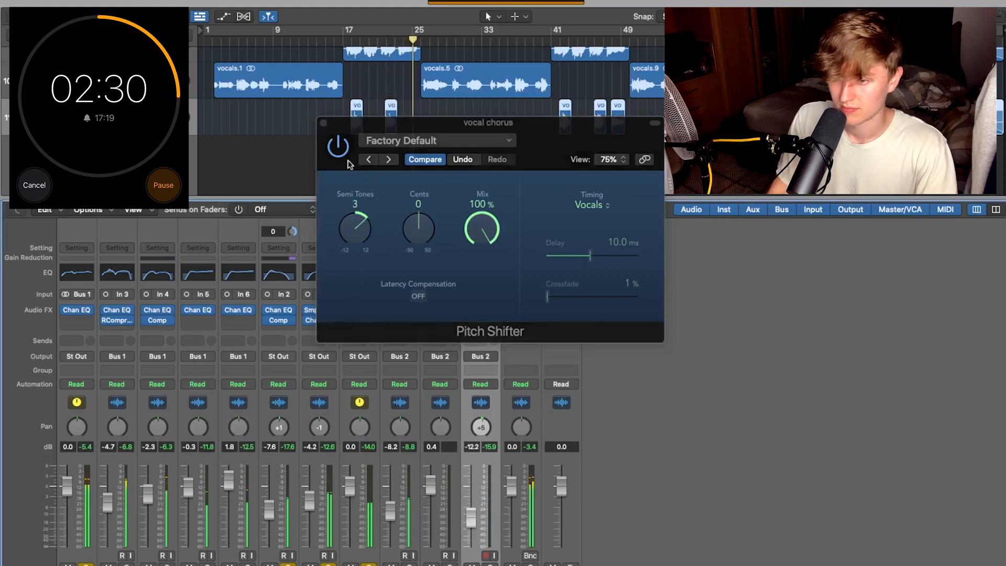
click(323, 124)
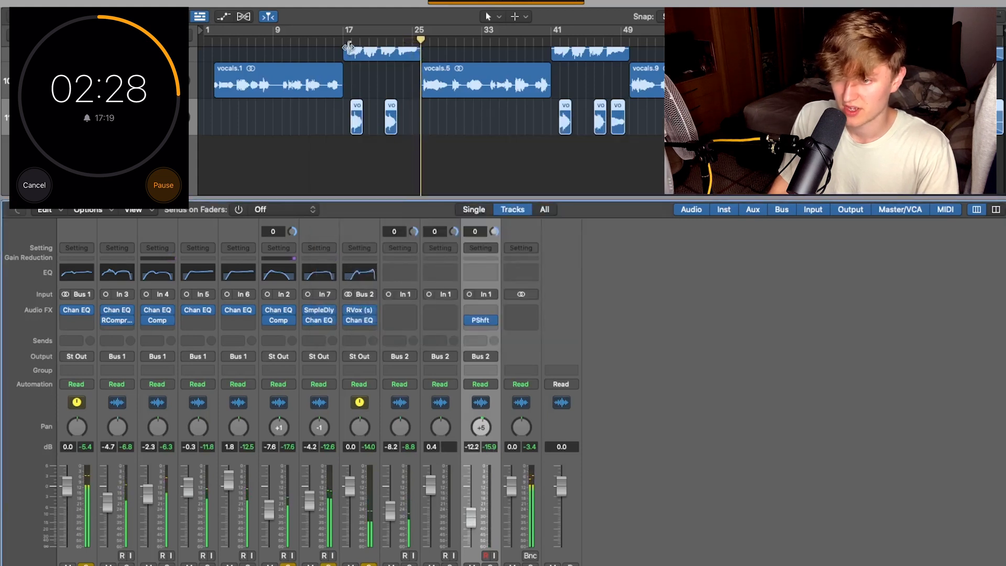
click(350, 46)
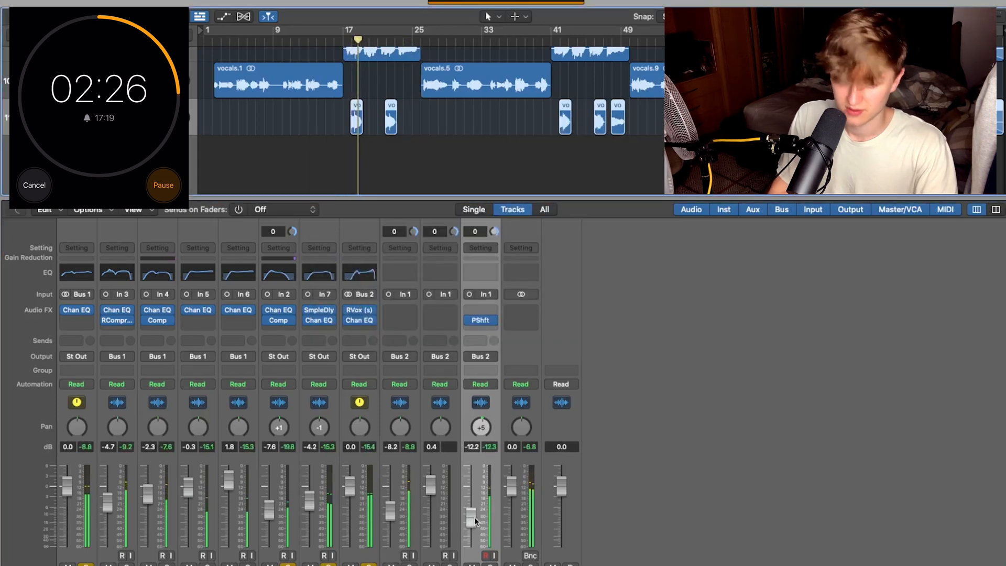
drag(475, 521, 475, 528)
click(480, 321)
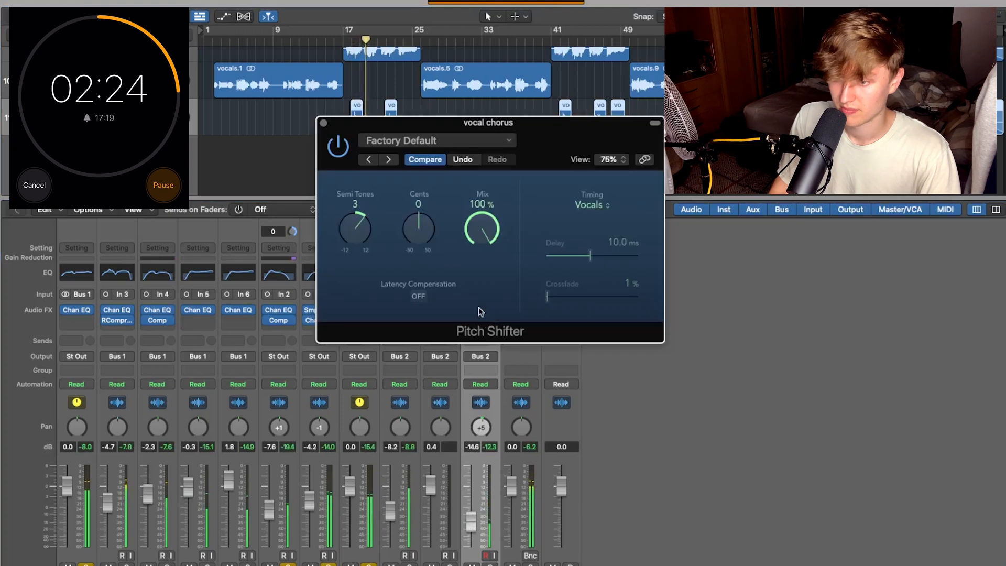
click(323, 123)
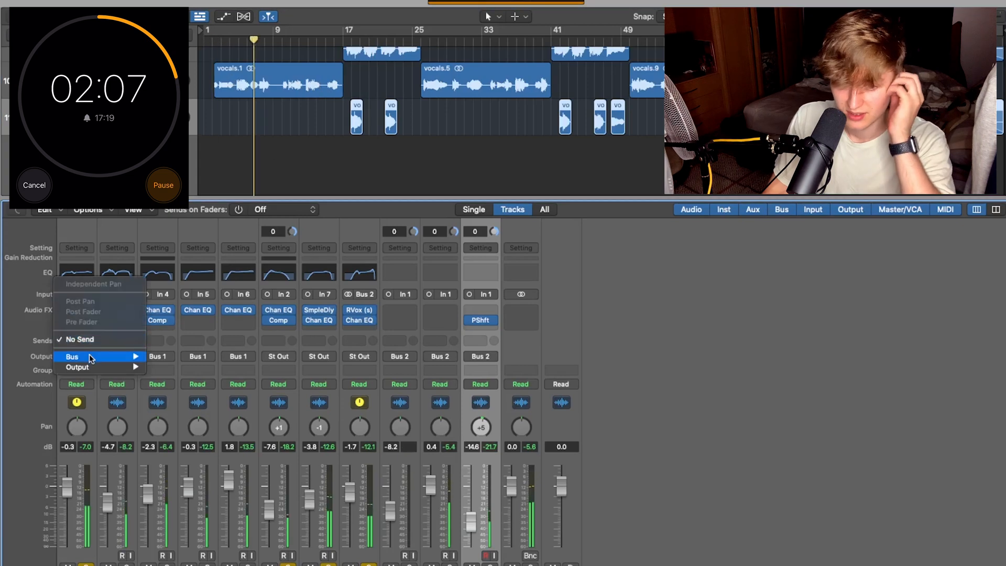
Send the drums stack to Bus 3 and insert the Space Designer reverb on the resulting aux channel, keeping its default settings.
mouse_move(121, 356)
click(186, 219)
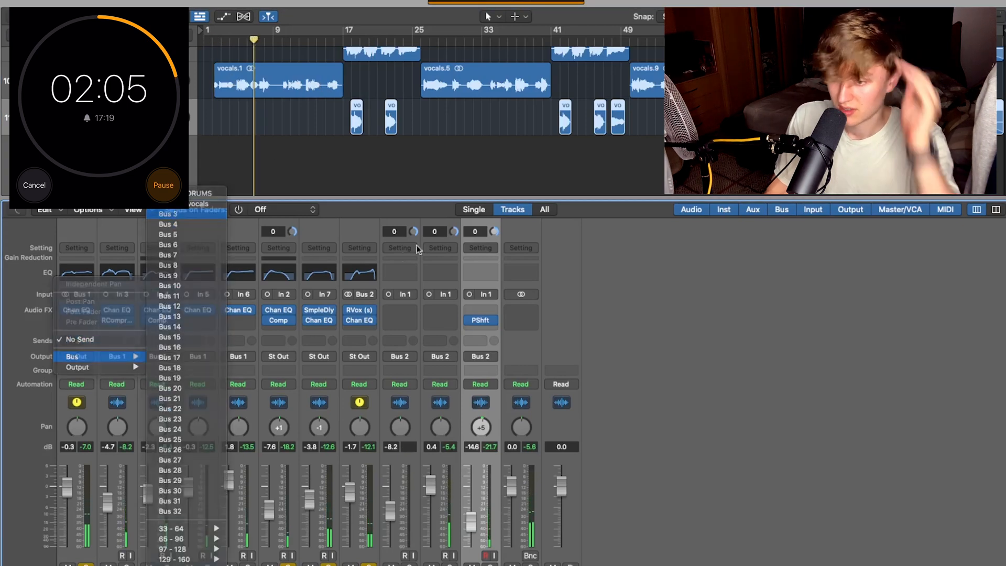
click(524, 304)
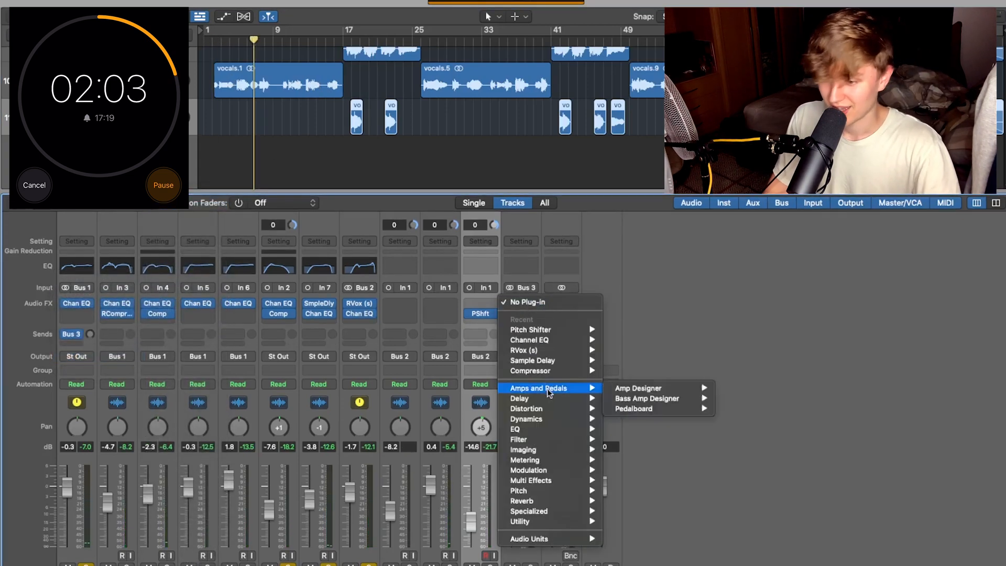
mouse_move(550, 420)
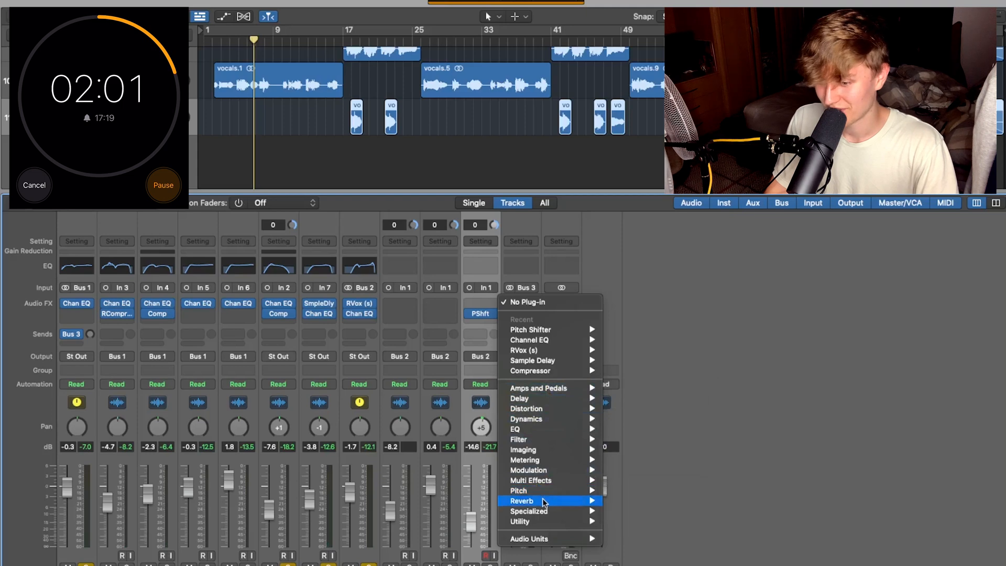
mouse_move(545, 500)
mouse_move(656, 537)
click(718, 532)
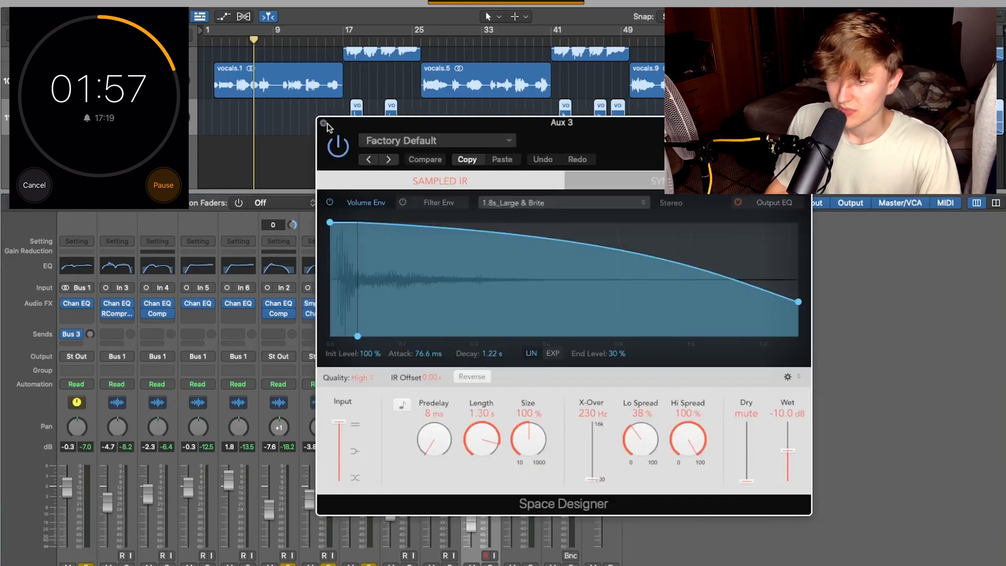
click(325, 124)
Add a Channel EQ to the Bus 3 reverb aux with a 376 Hz low cut, a 2920 Hz high cut and Side Only processing.
click(523, 268)
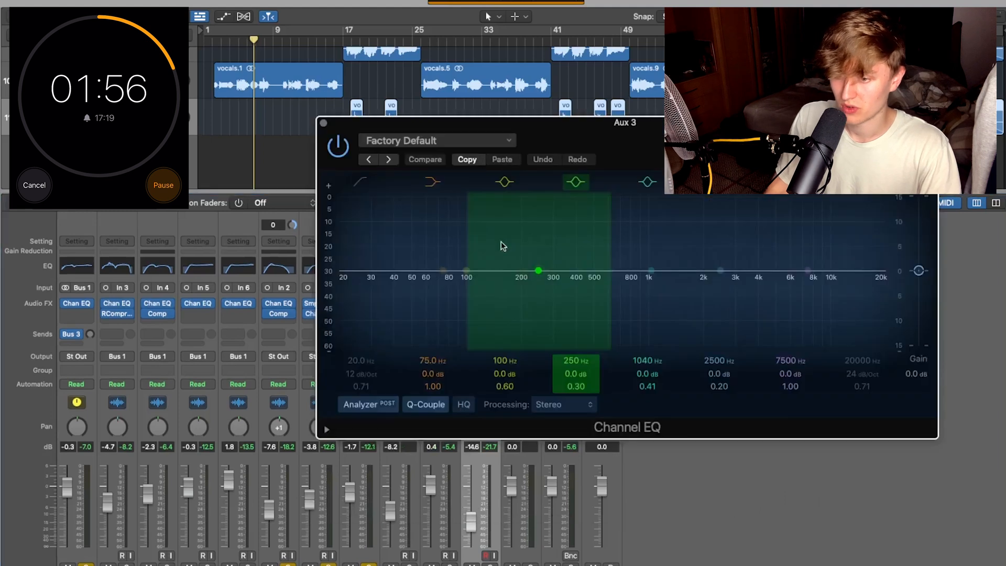
click(361, 182)
drag(360, 281, 609, 292)
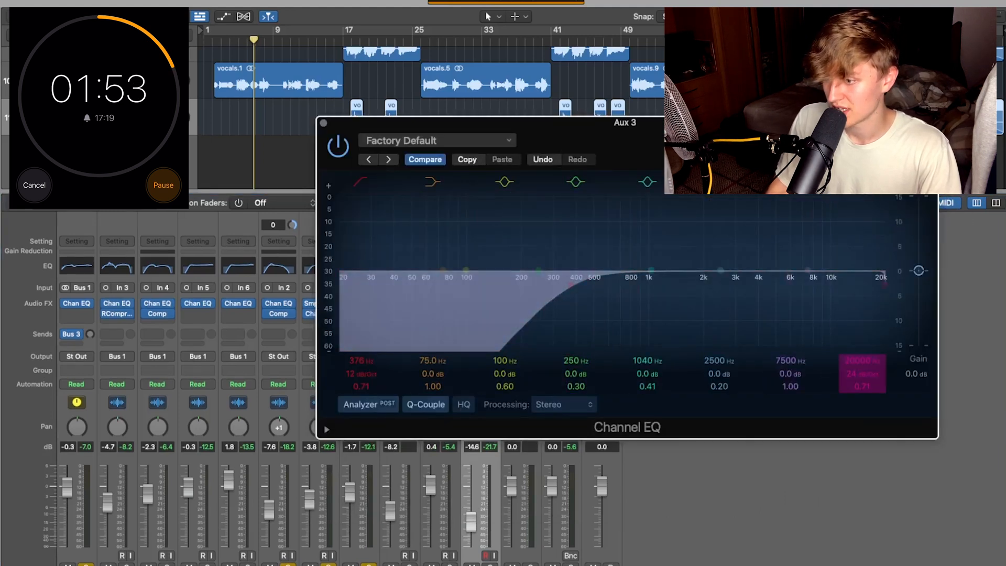
drag(884, 286, 718, 301)
click(568, 404)
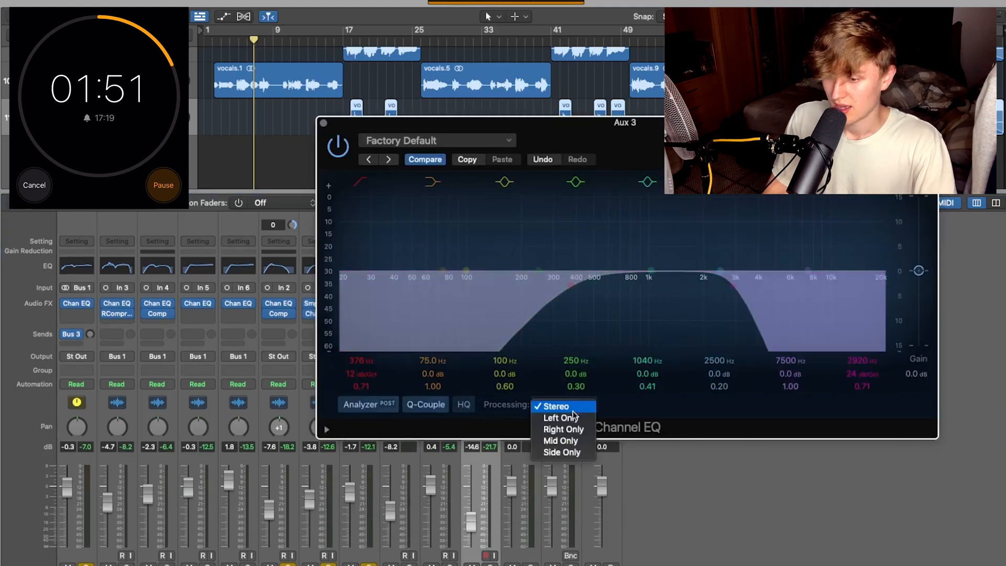
click(562, 451)
click(323, 123)
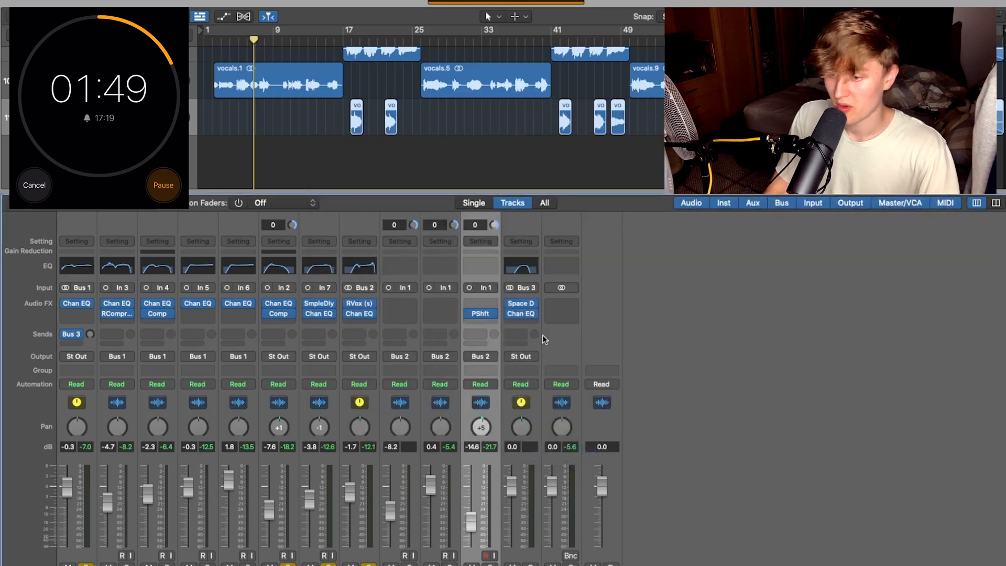
Insert the stereo S1 Imager after the Channel EQ on the Bus 3 reverb aux, raise its Width, and close it.
click(517, 317)
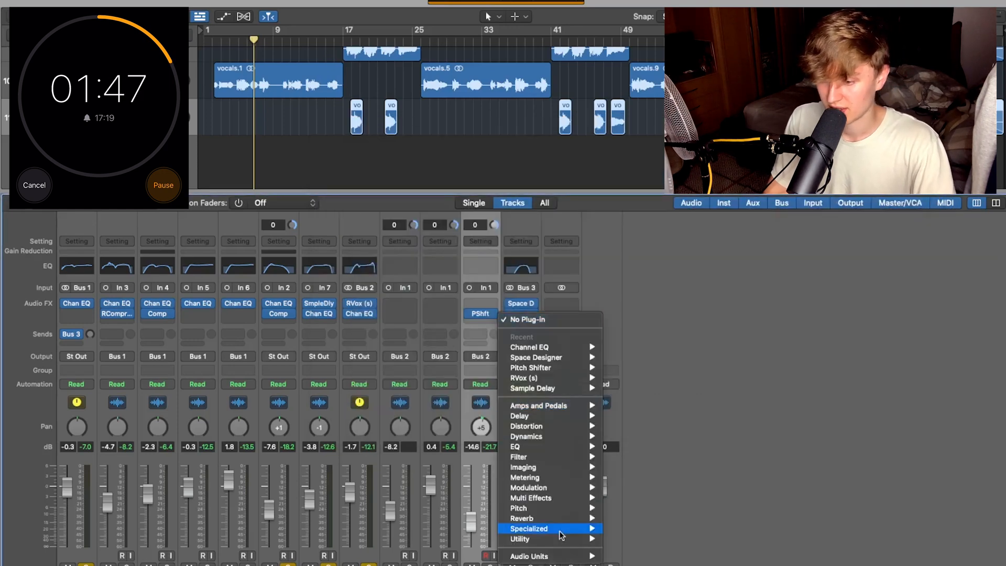
mouse_move(574, 556)
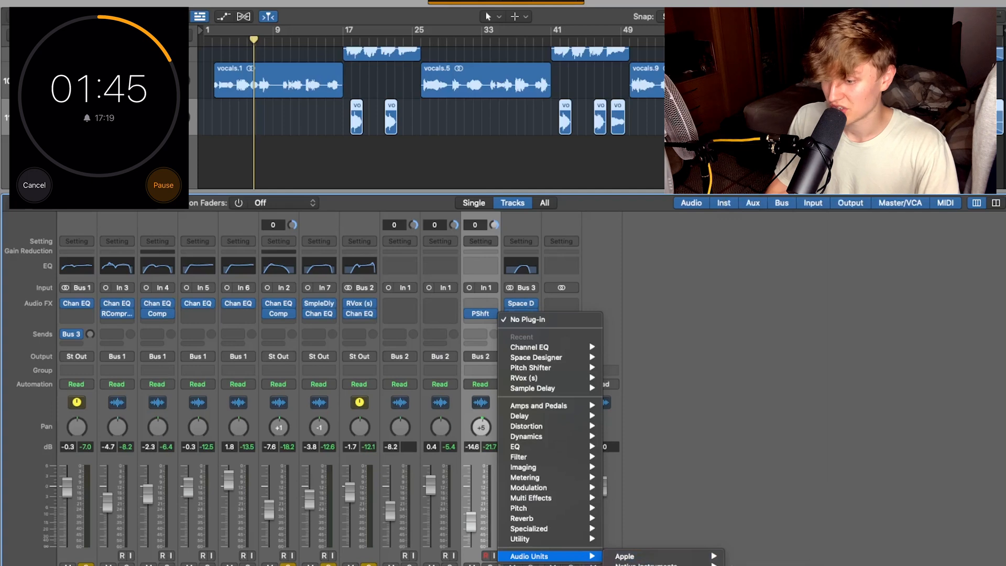
mouse_move(655, 565)
scroll(779, 497, down, 12)
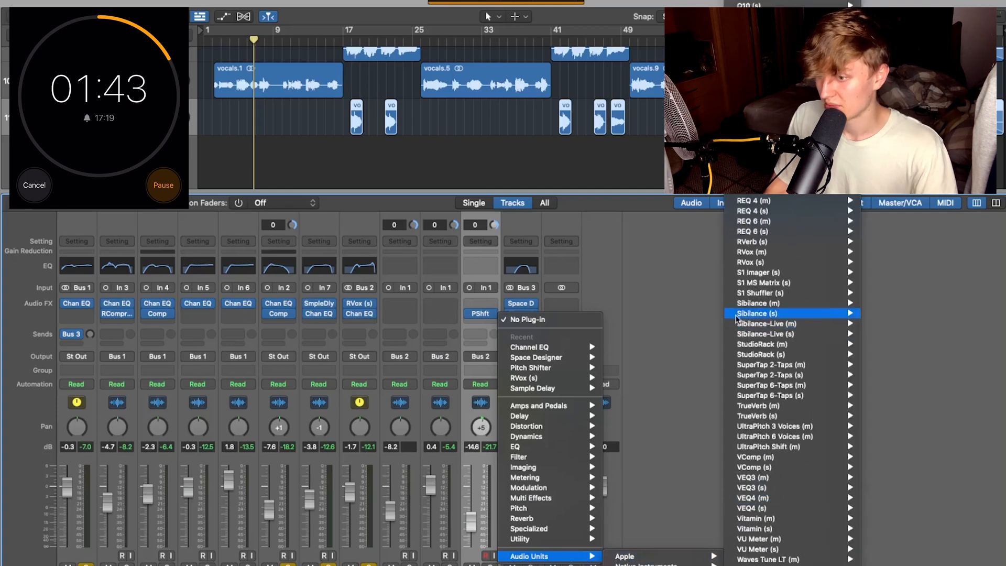
click(882, 272)
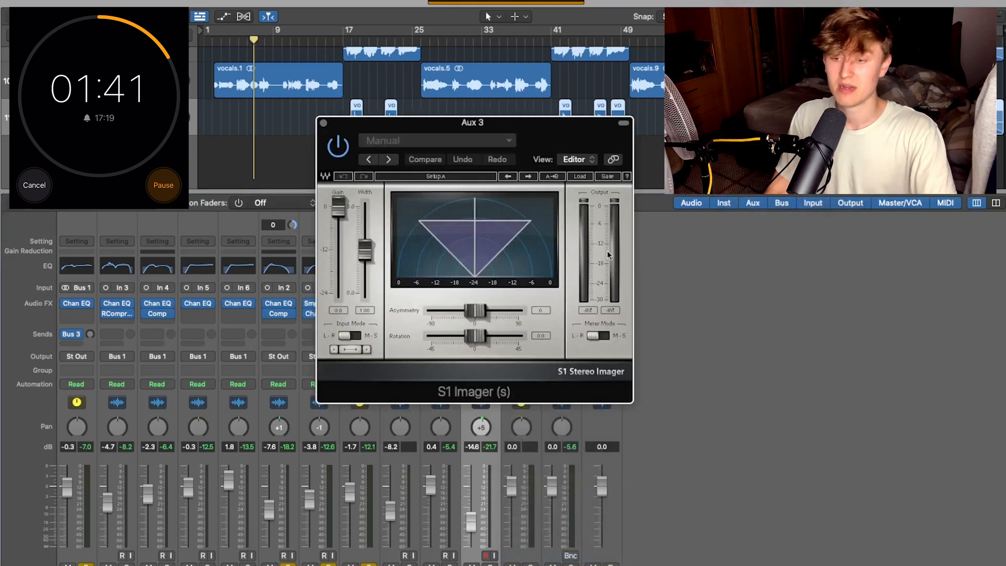
drag(373, 259, 364, 219)
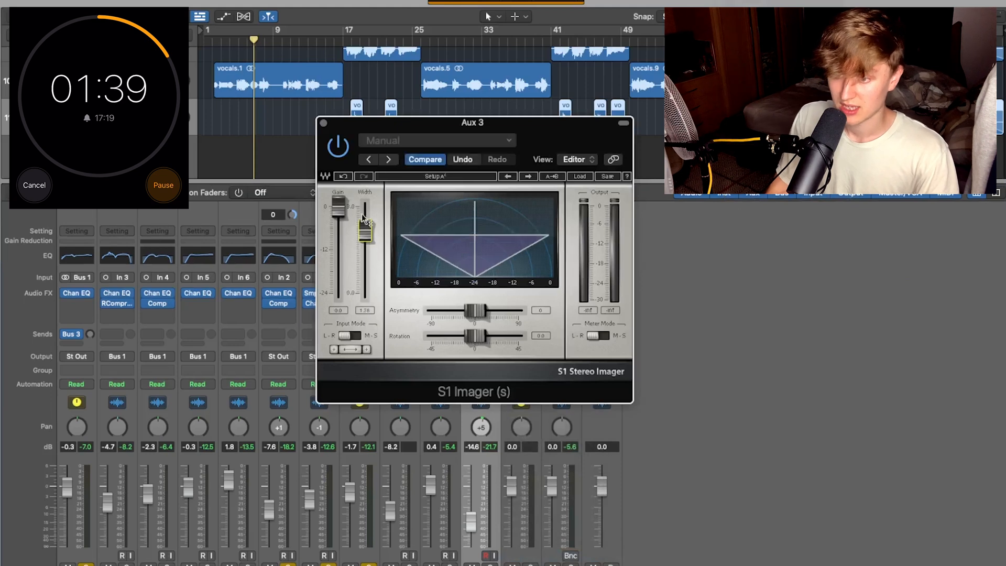
click(324, 124)
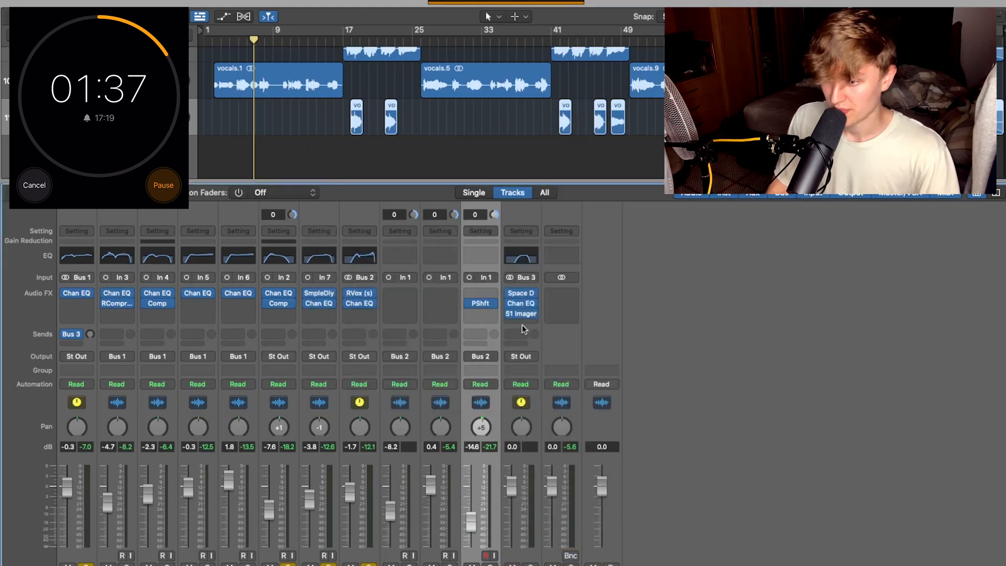
In the reverb aux's Space Designer, set Wet to 0.0 dB and load the 03.4s Warm Hall preset from the large halls.
click(523, 295)
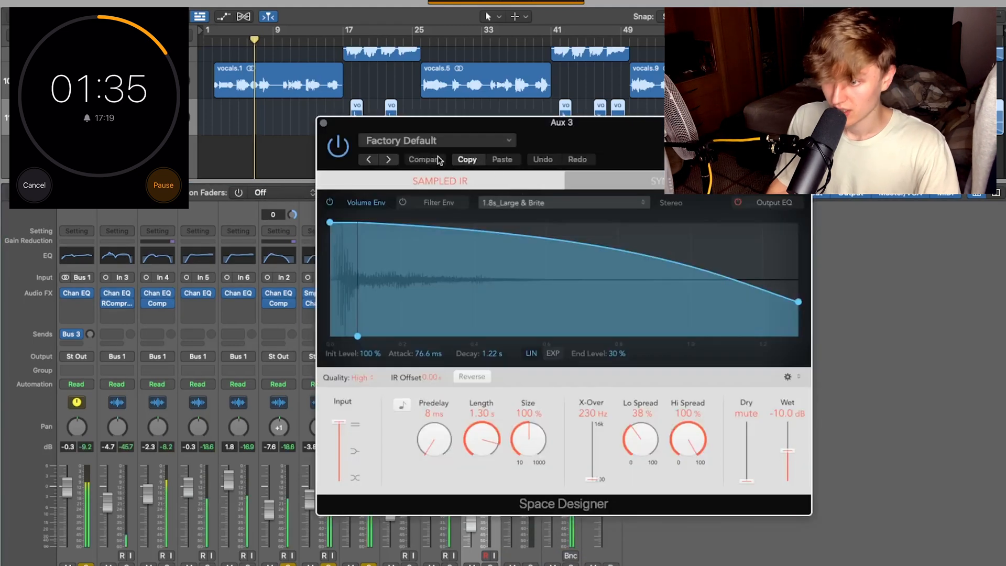
drag(787, 450, 786, 413)
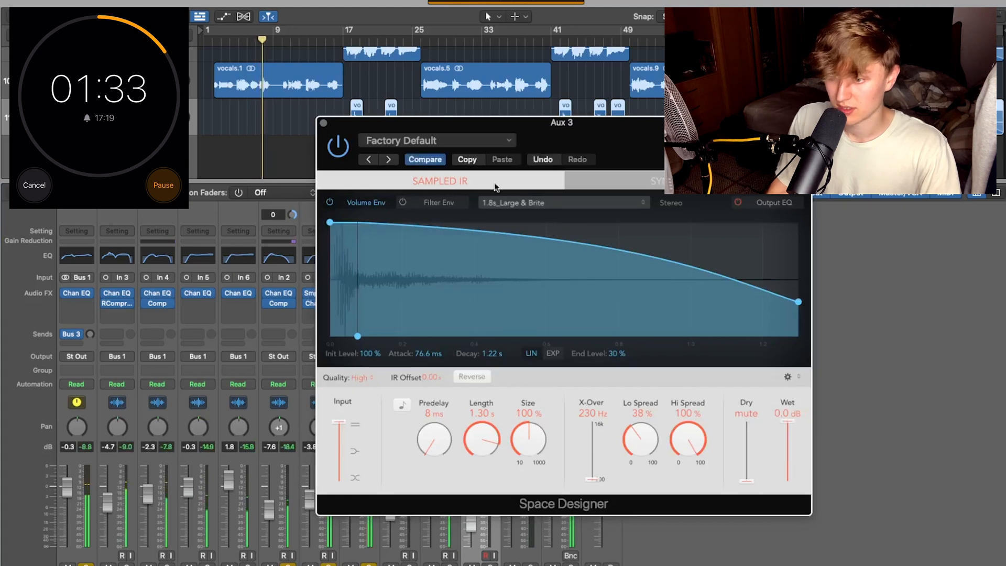
click(487, 140)
mouse_move(493, 376)
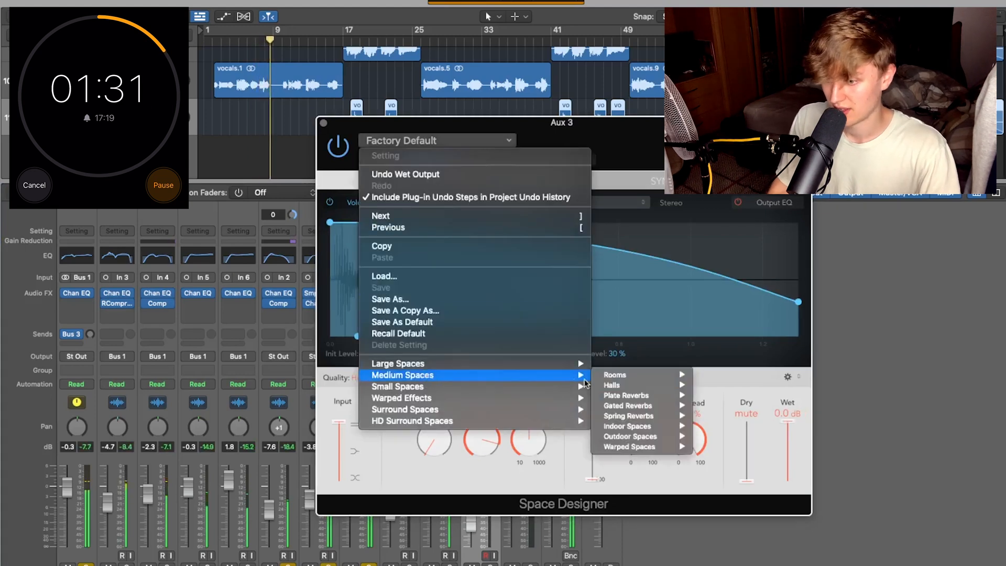
mouse_move(574, 364)
mouse_move(624, 376)
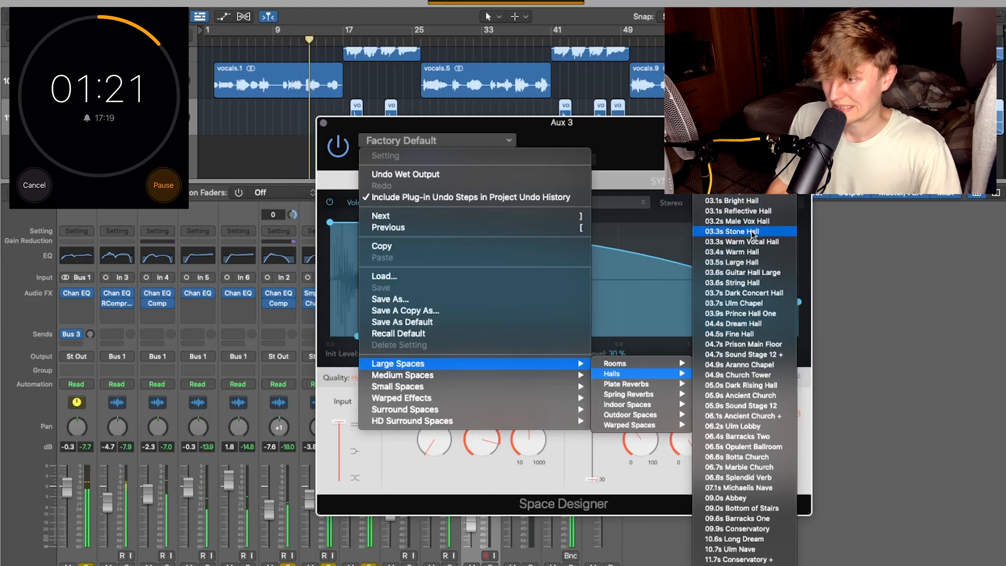
click(734, 252)
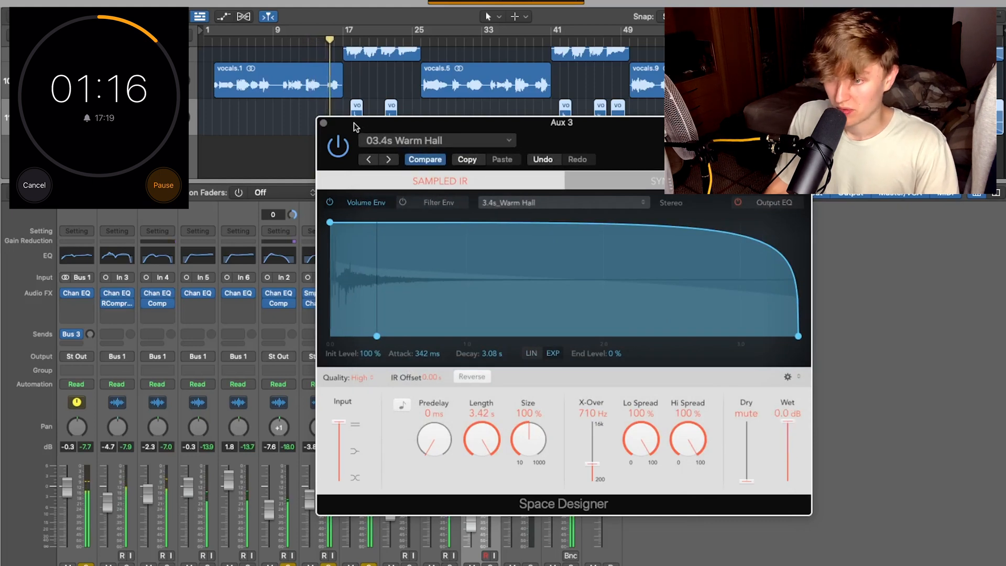
click(323, 125)
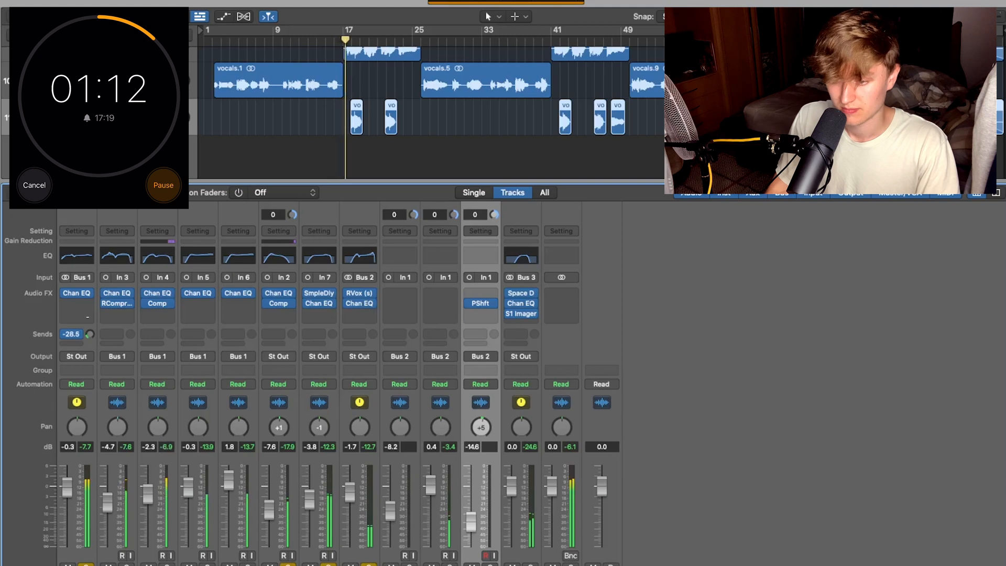
Send the In 7 channel and the vocals stack to Bus 3, with the vocals send at about -26.3 dB.
click(312, 335)
mouse_move(367, 350)
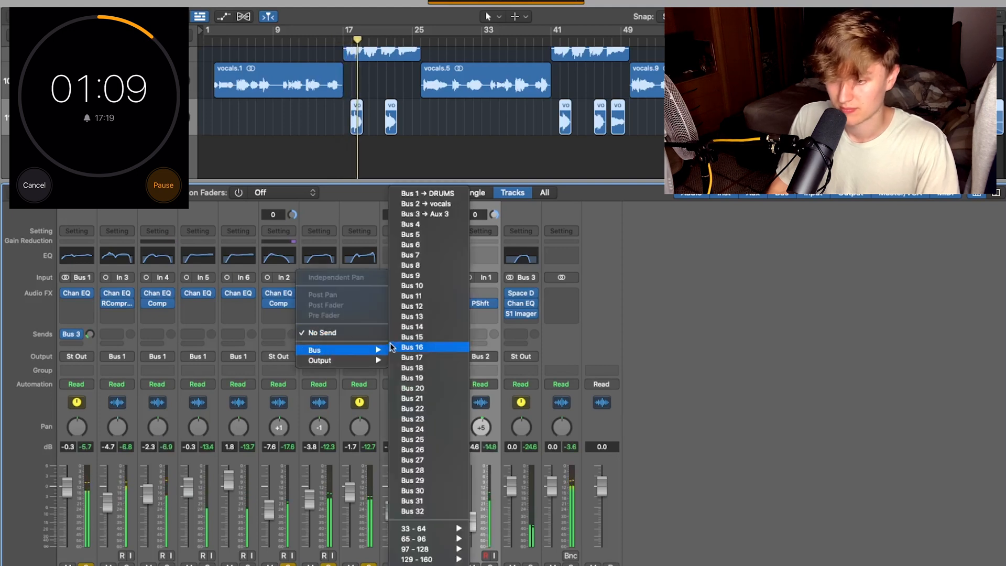
click(420, 215)
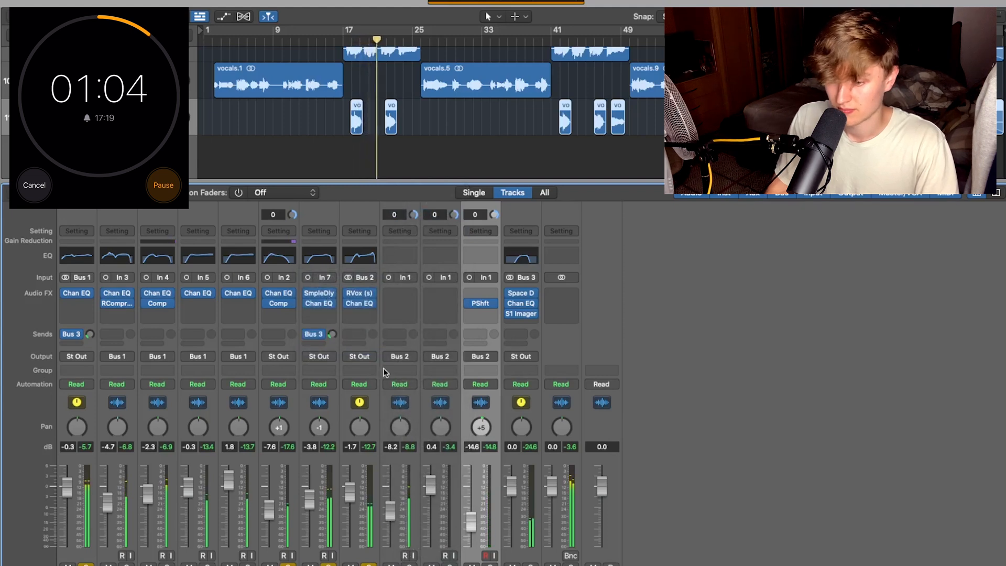
click(359, 335)
mouse_move(419, 350)
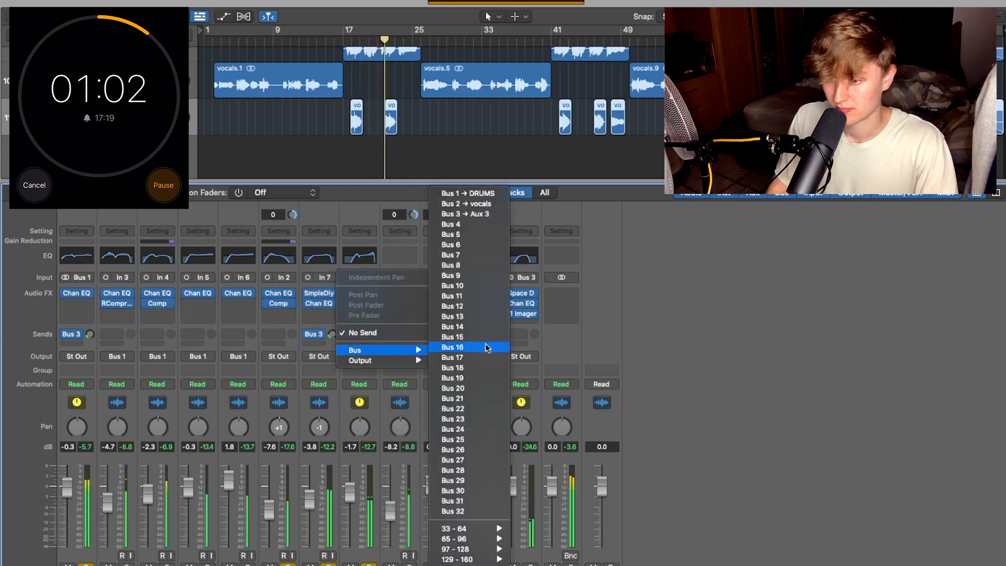
click(466, 214)
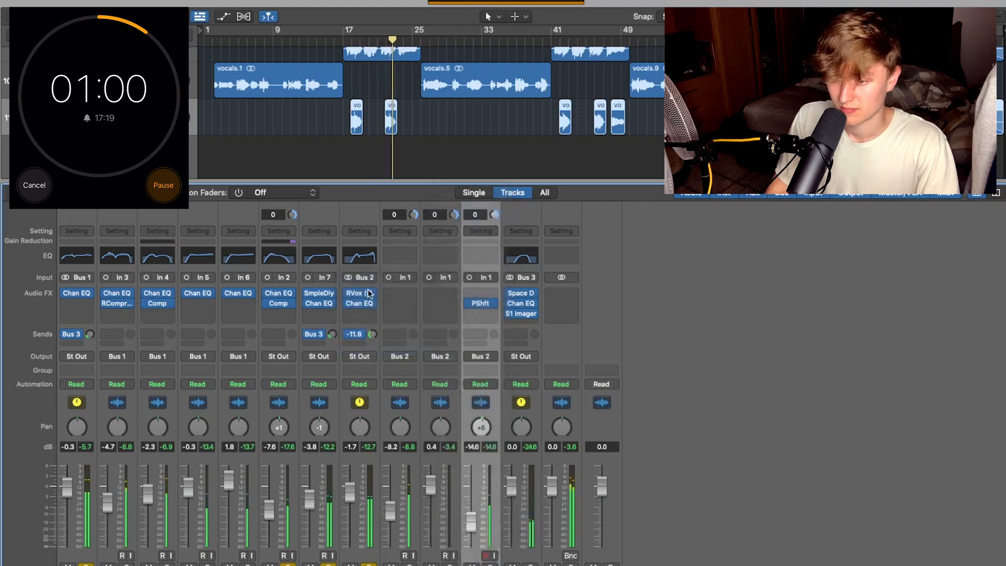
drag(369, 294, 370, 308)
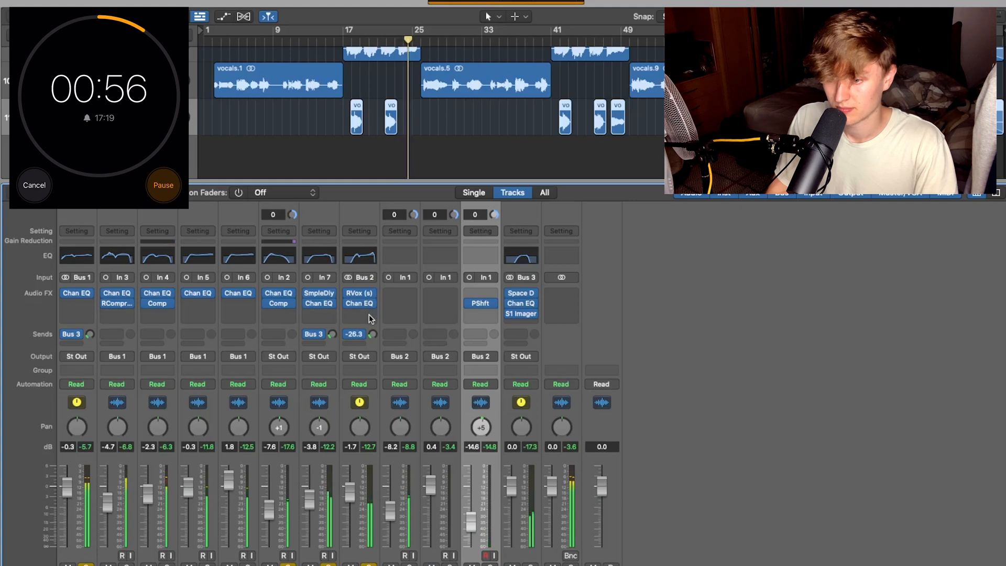
click(360, 314)
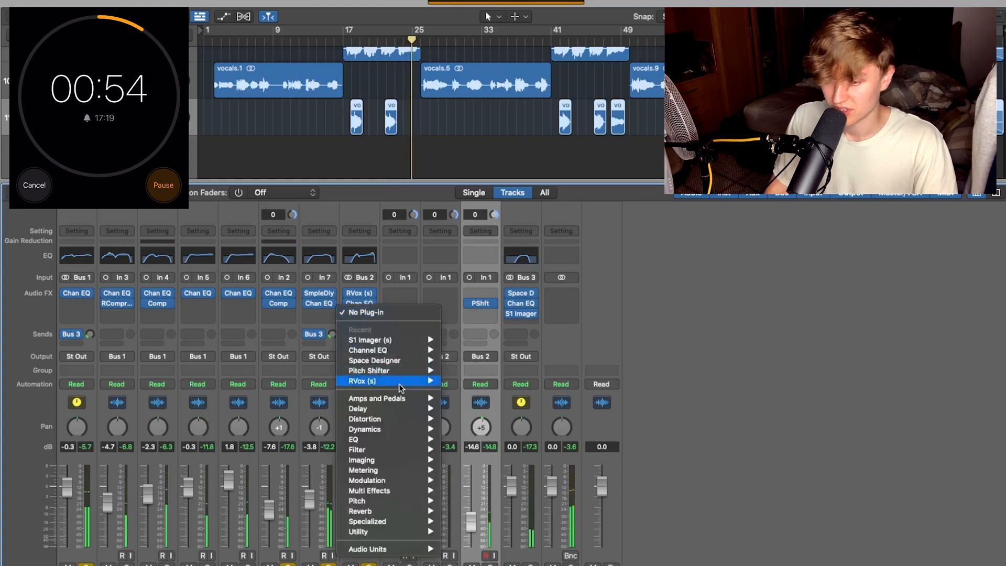
mouse_move(392, 429)
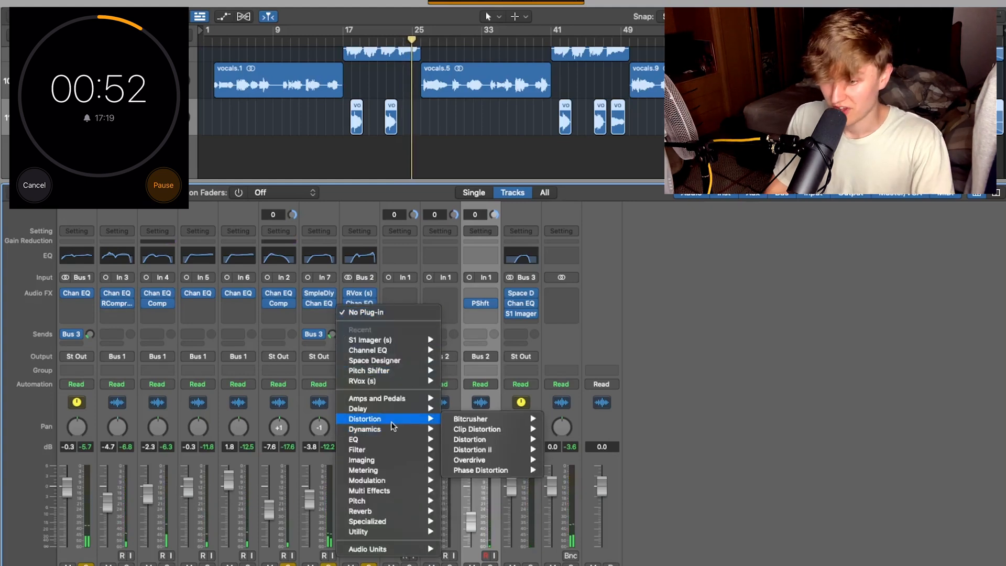
click(635, 307)
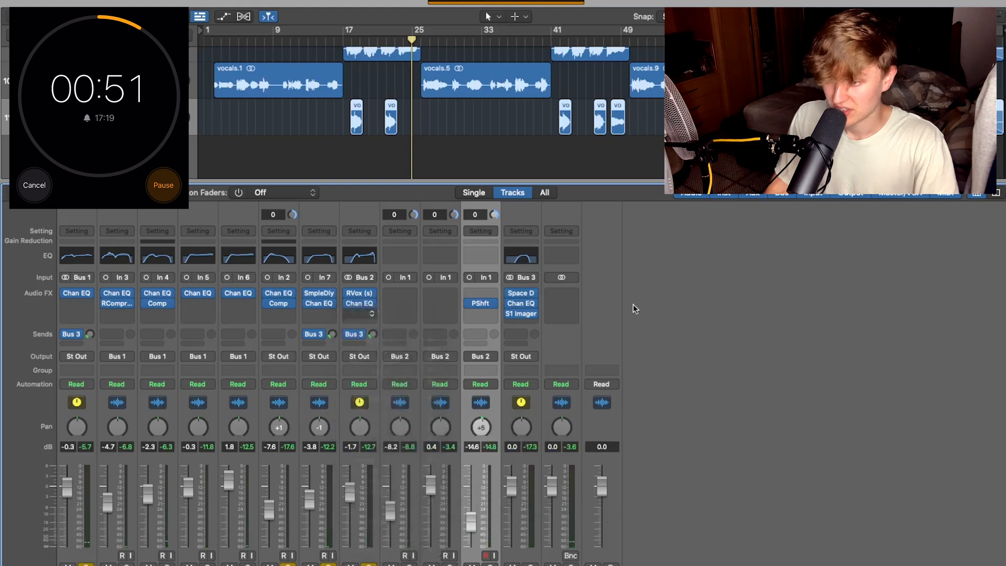
Insert an Adaptive Limiter on the stereo output channel with 0.0 dB gain and a -2.0 dB out ceiling.
click(561, 292)
mouse_move(606, 533)
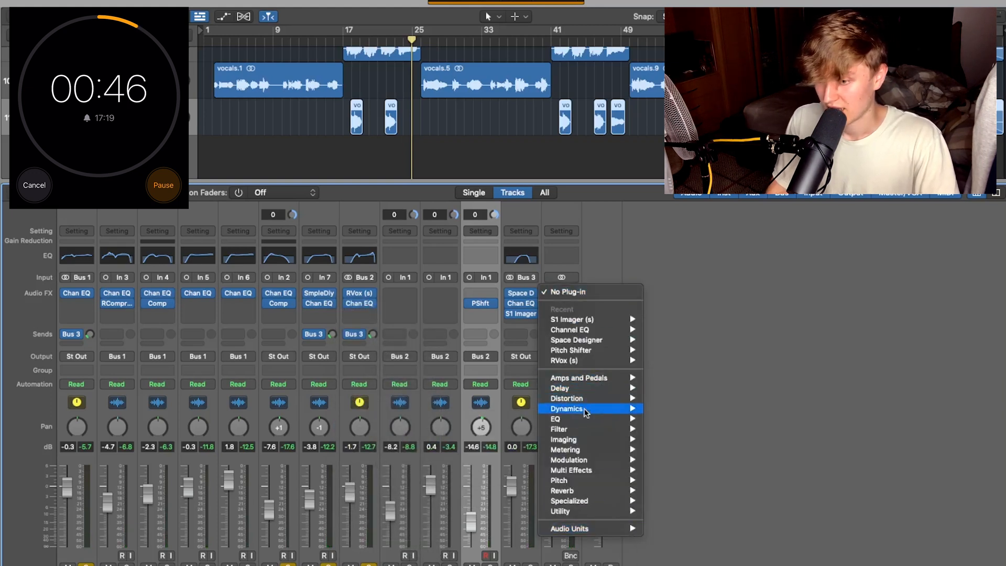
mouse_move(585, 411)
mouse_move(682, 411)
click(761, 411)
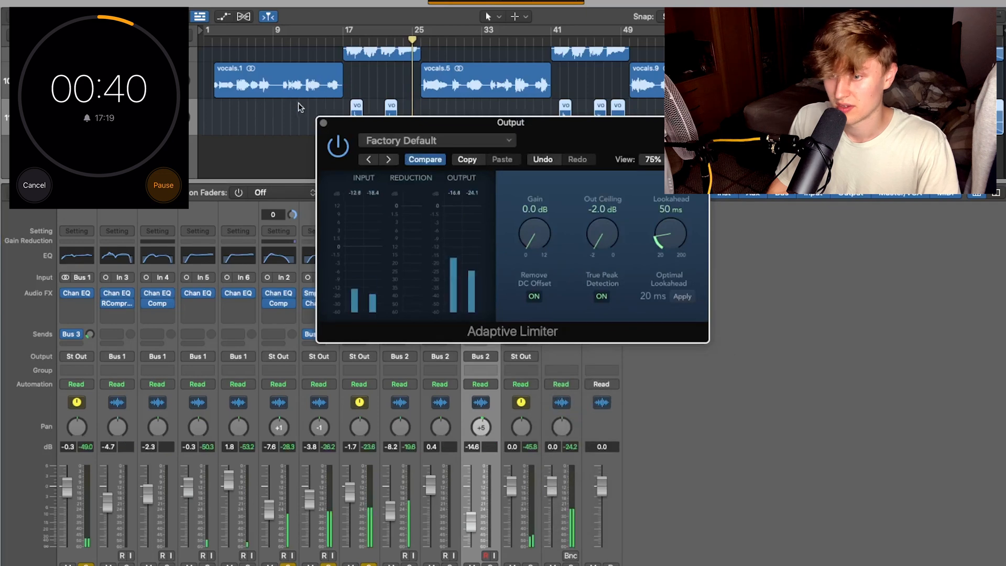
click(323, 122)
Insert the stereo Vitamin plug-in below the Adaptive Limiter on the output channel.
click(559, 302)
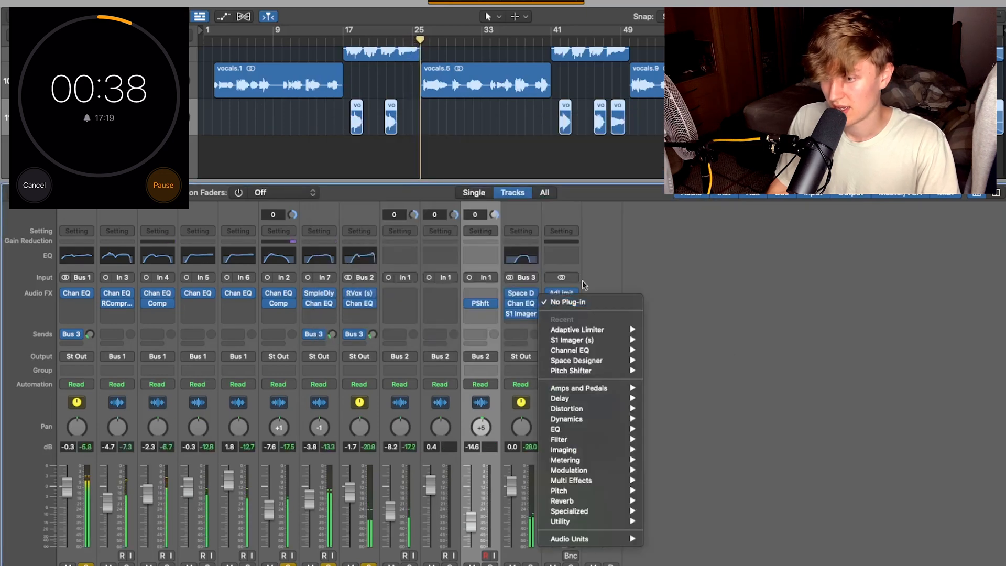
click(561, 307)
click(561, 307)
mouse_move(624, 539)
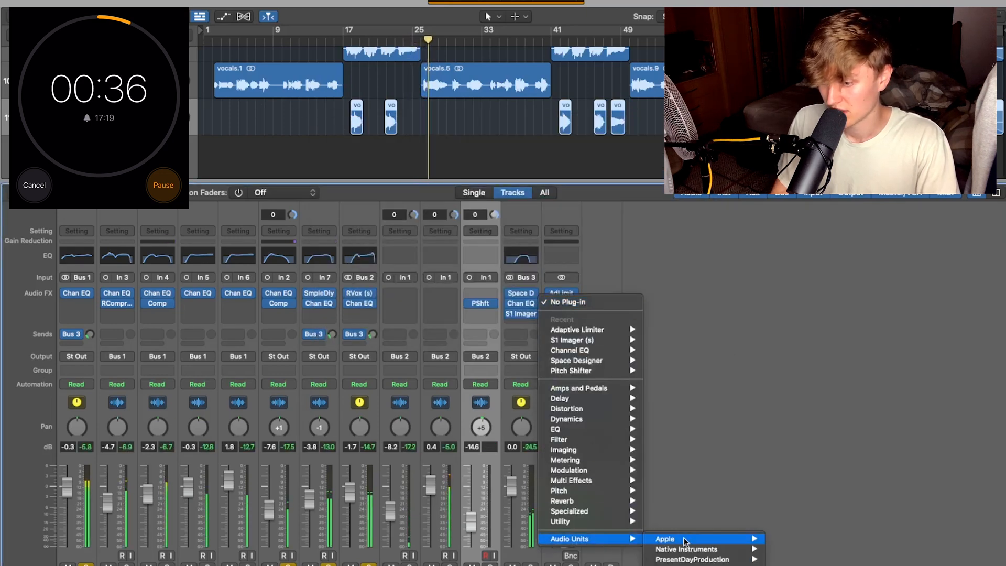
mouse_move(733, 564)
scroll(826, 511, down, 15)
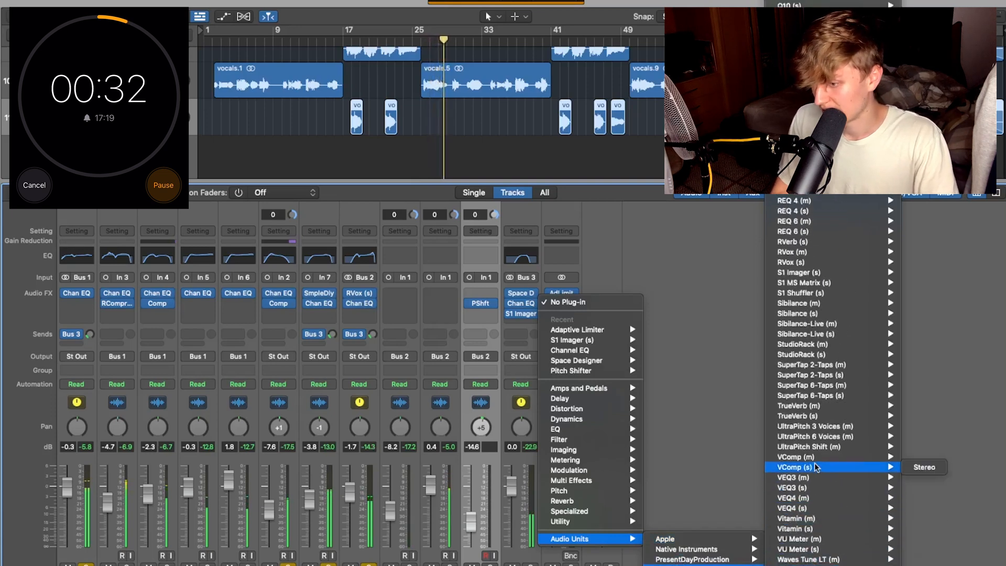
mouse_move(830, 534)
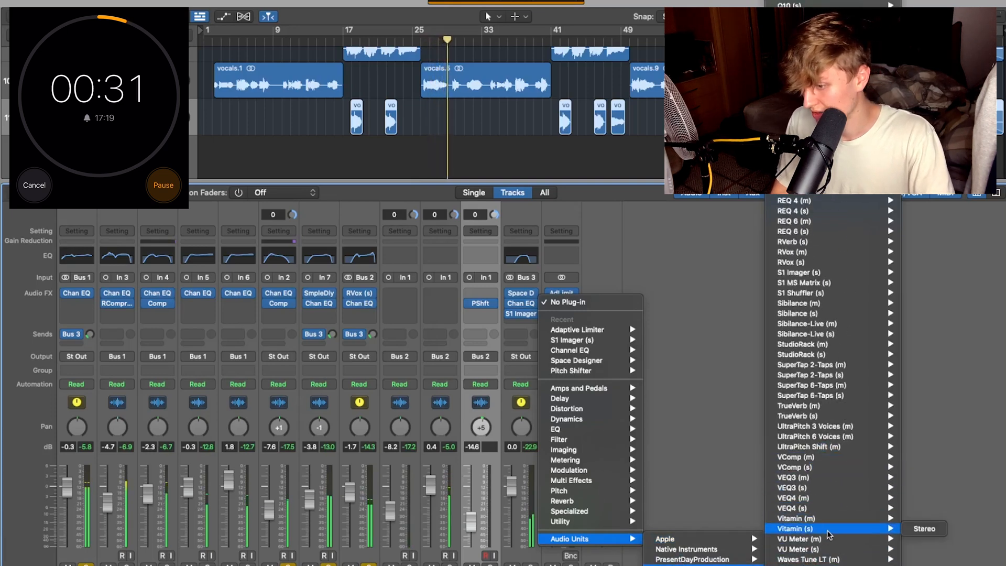
click(917, 530)
Raise Vitamin's Lo, LoMid, Mid, HiMid and Hi band levels to about 26, 24, 24, 20 and 26.
drag(436, 366, 437, 332)
drag(475, 366, 475, 333)
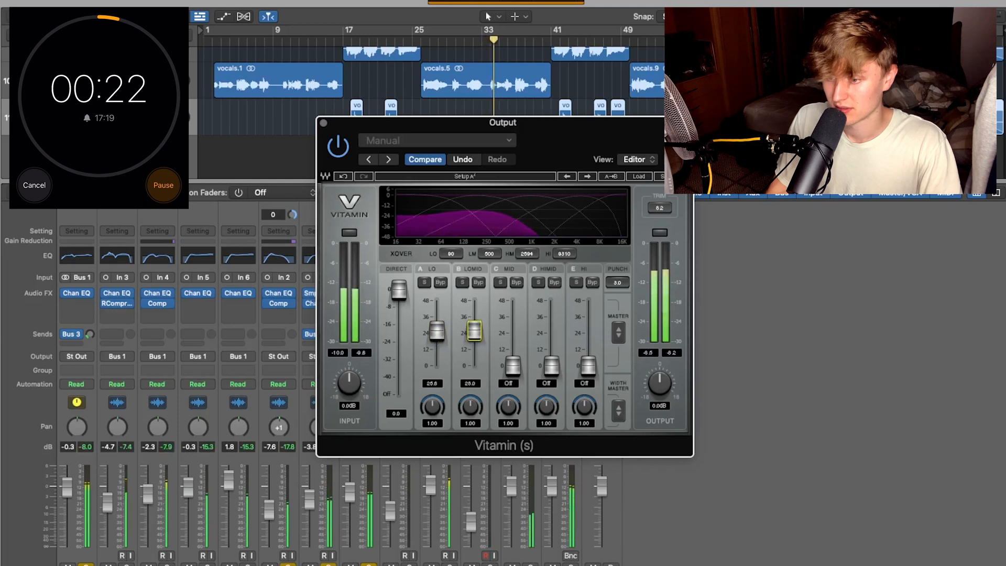
drag(513, 366, 513, 334)
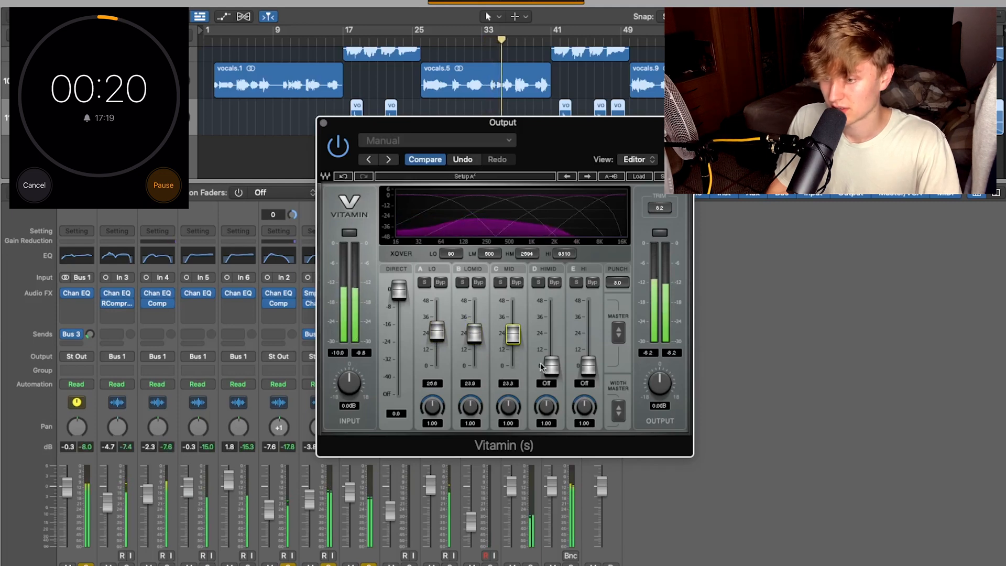
drag(551, 366, 551, 338)
drag(588, 366, 588, 330)
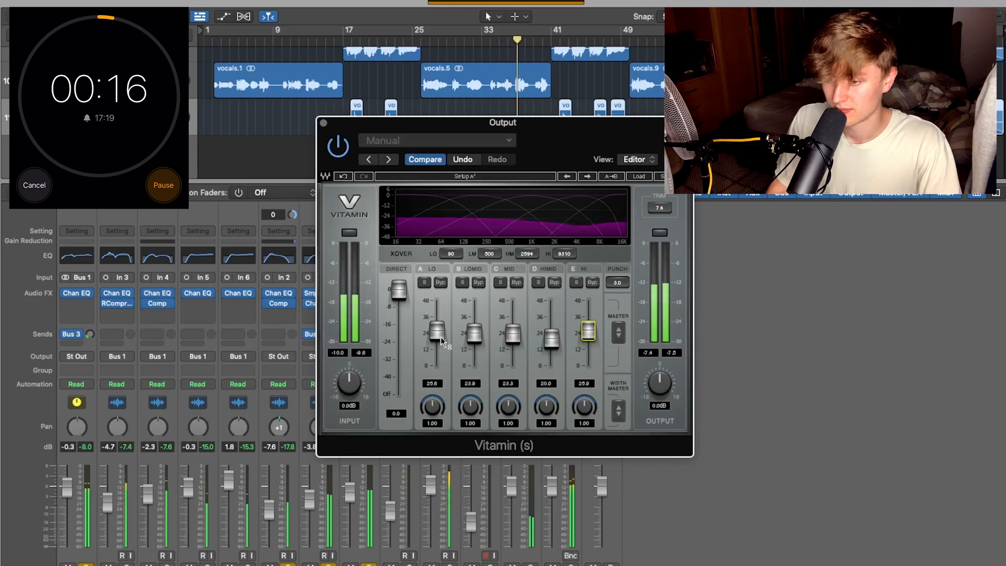
Rebalance Vitamin's Lo, LoMid, HiMid and Hi bands to about 29, 23, 32 and 26, and close the plug-in.
drag(437, 331, 437, 328)
drag(438, 338, 589, 330)
drag(474, 335, 437, 327)
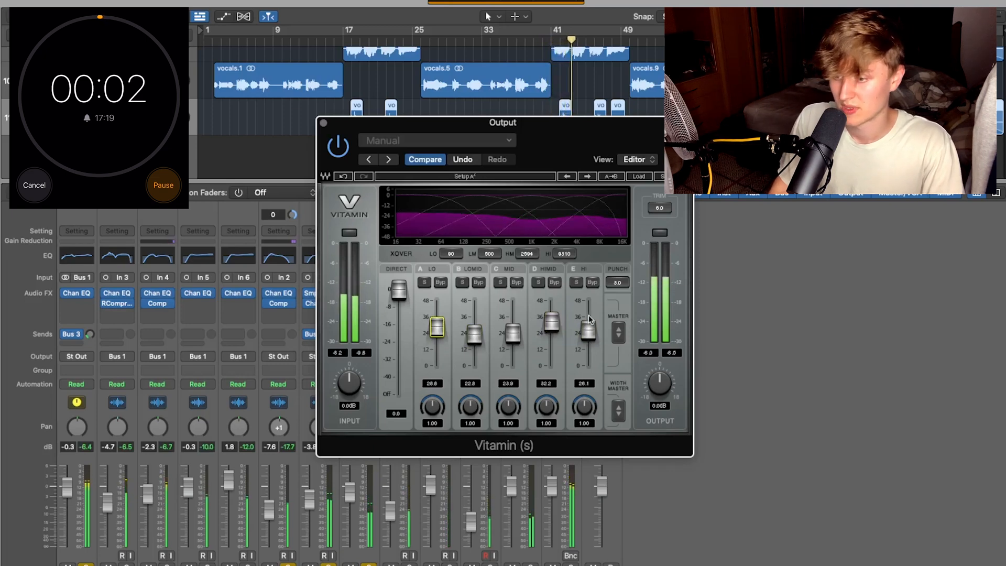
drag(588, 330, 588, 330)
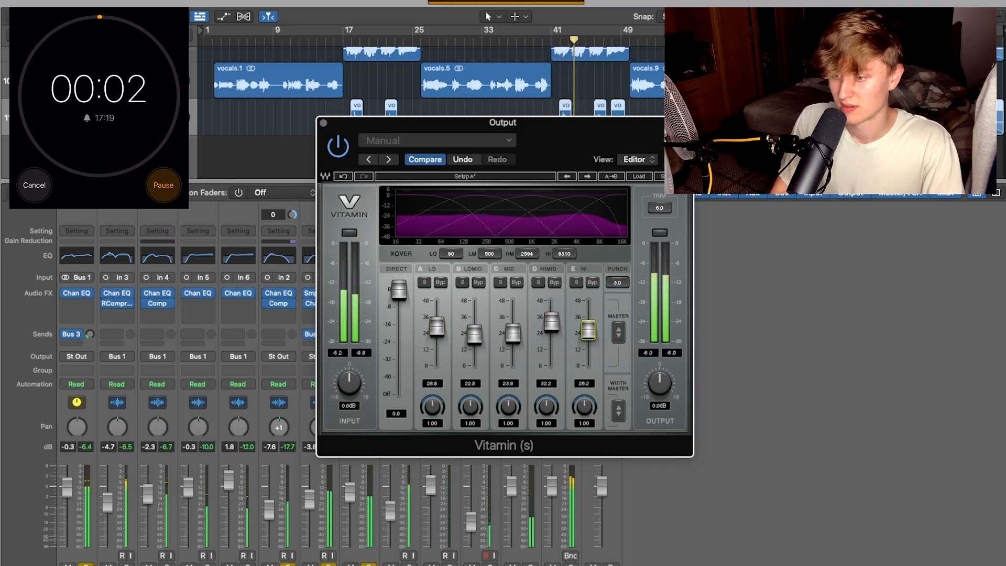
click(321, 123)
Insert the stereo L1+ Ultramaximizer below Vitamin on the output channel.
click(559, 314)
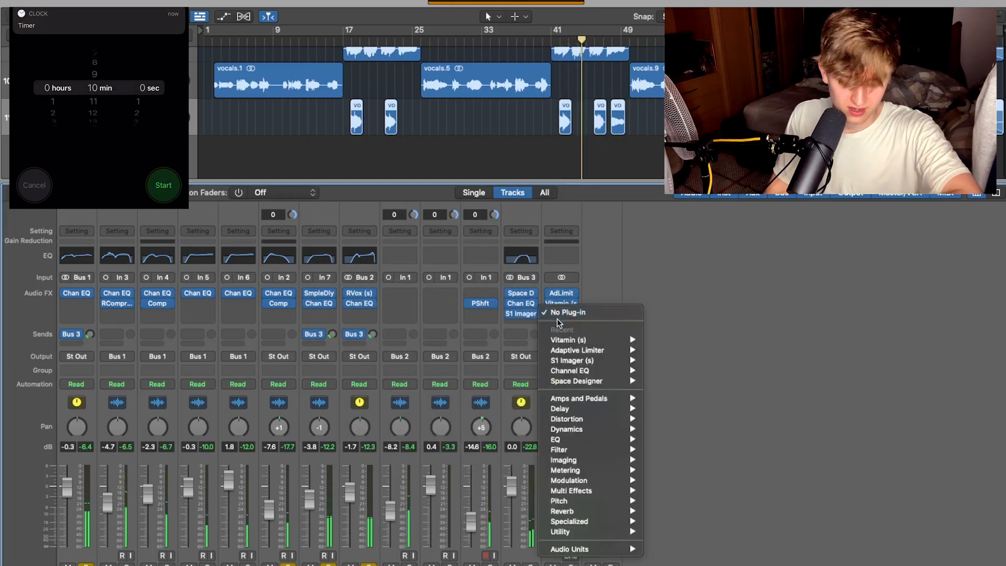
mouse_move(589, 523)
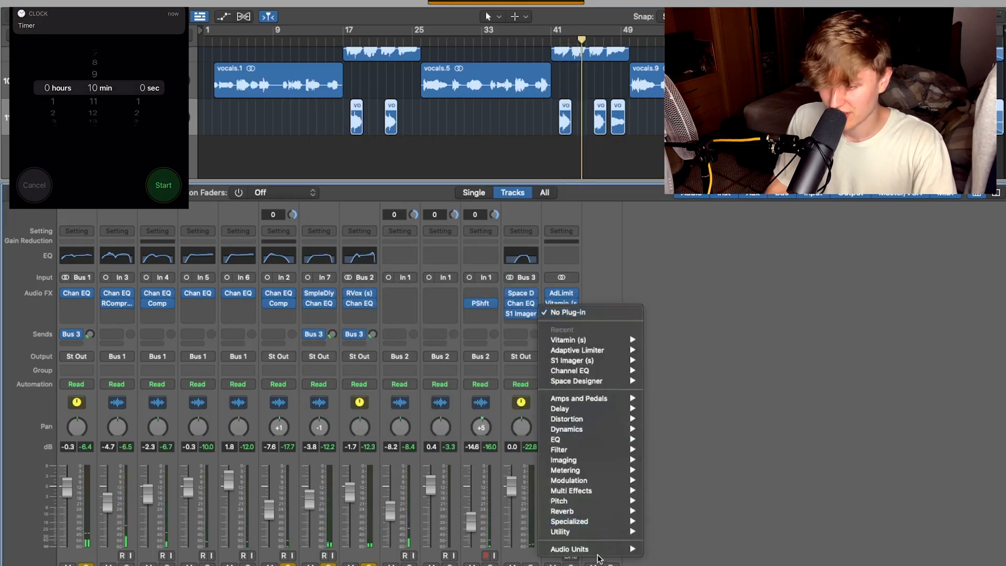
mouse_move(627, 552)
mouse_move(681, 565)
mouse_move(804, 536)
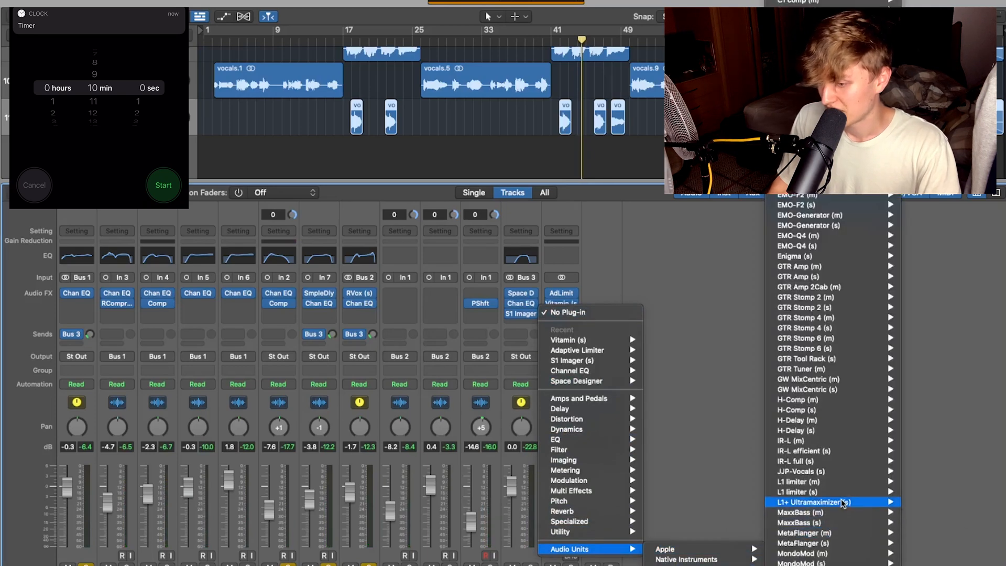
mouse_move(844, 503)
click(925, 503)
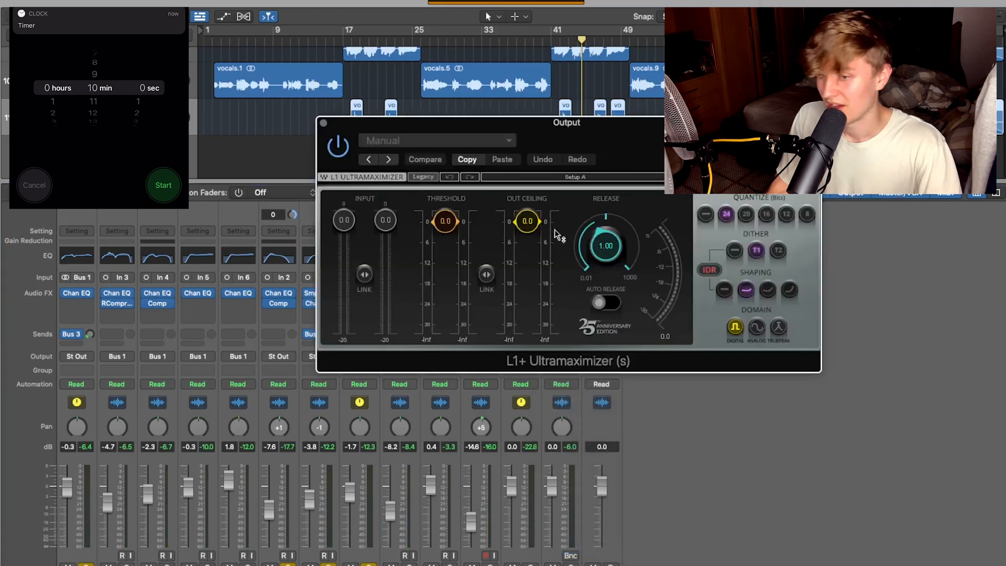
Play the song, set the L1+ Ultramaximizer's threshold to -6.0, and close the plug-in.
key(space)
drag(446, 226, 446, 245)
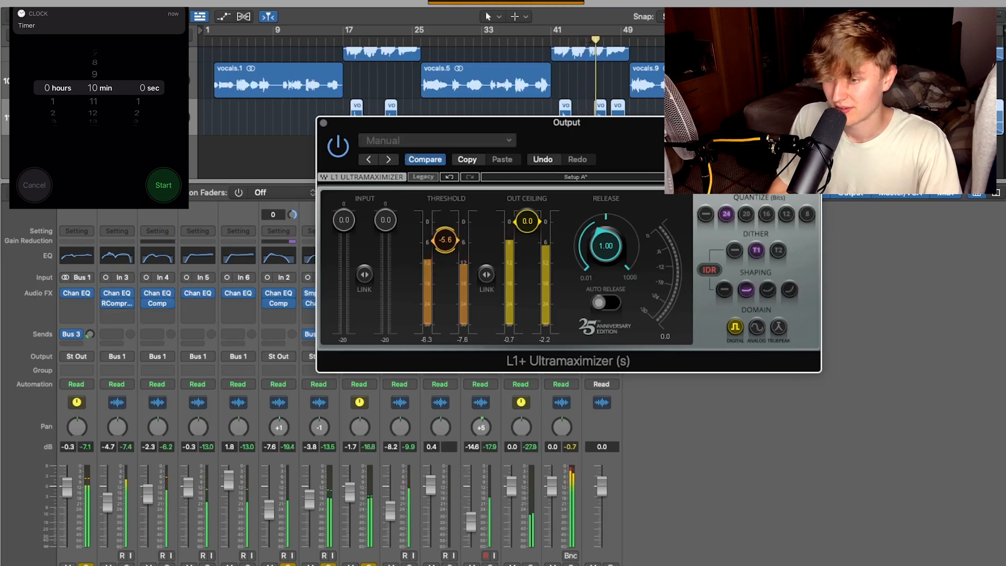
drag(453, 242, 454, 245)
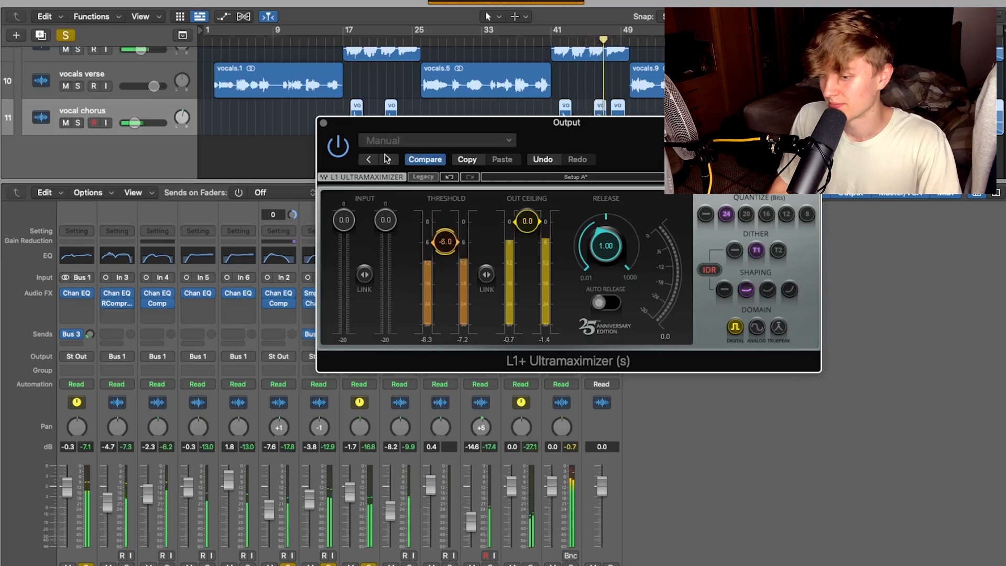
click(323, 123)
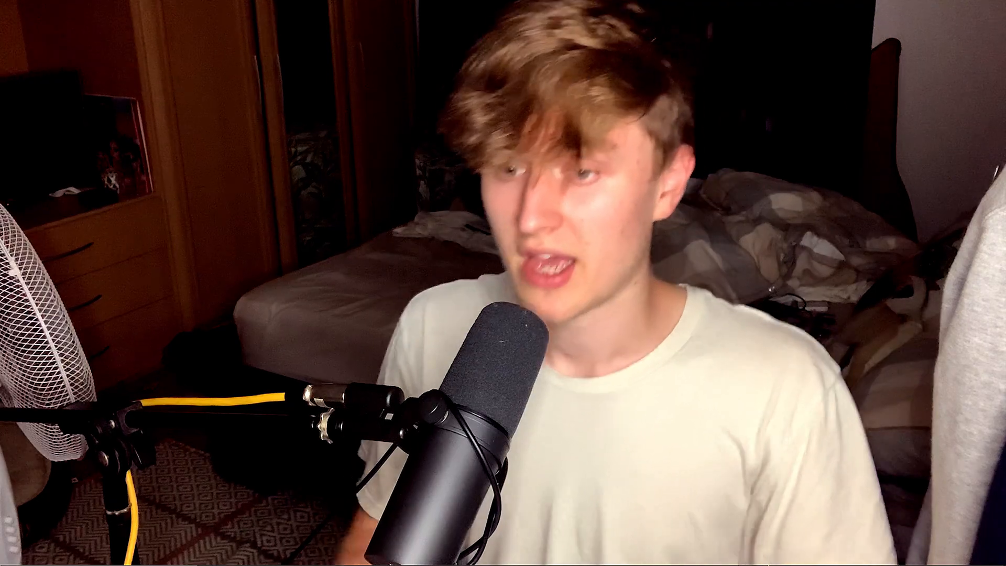